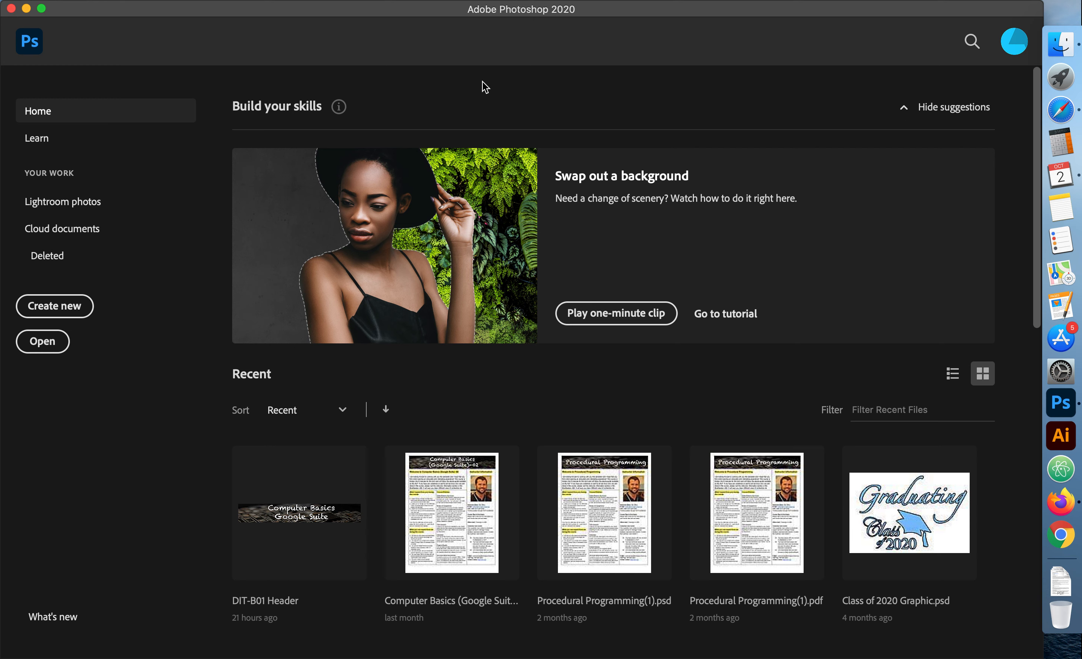
- Hide the skill suggestions on the home screen and look through the recent files
left_click(904, 110)
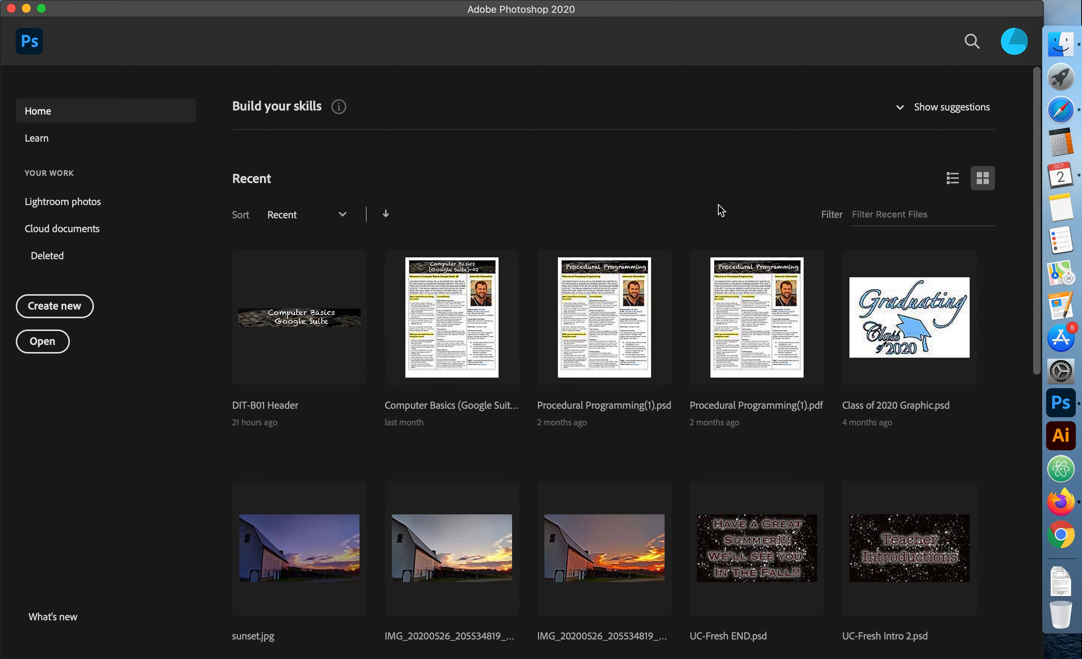
scroll(662, 438, "down", 10)
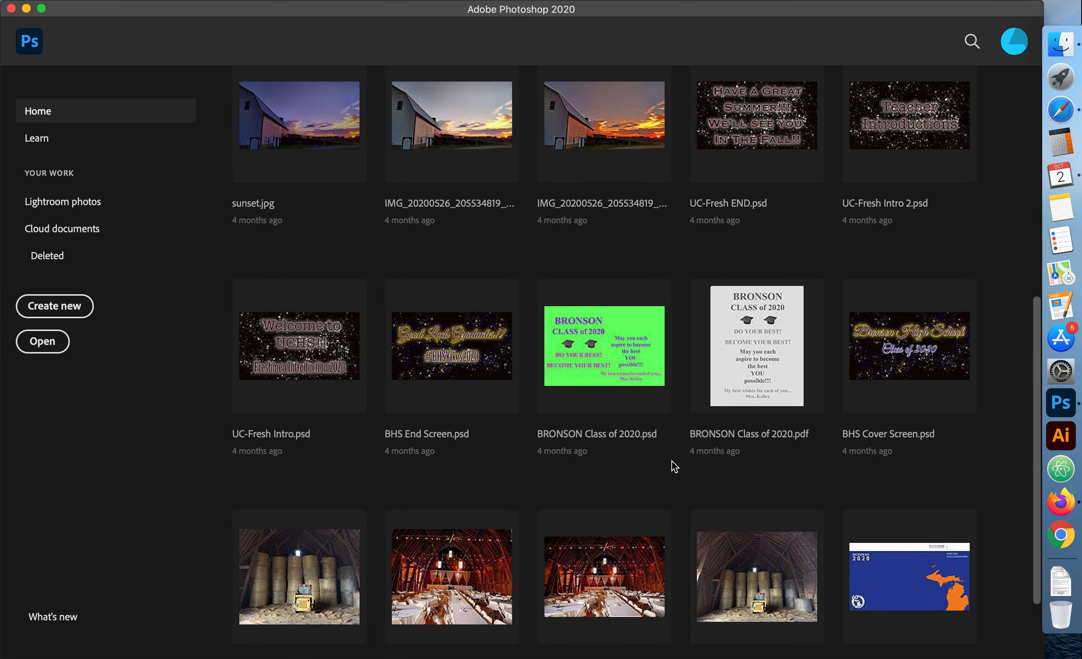
scroll(673, 464, "up", 10)
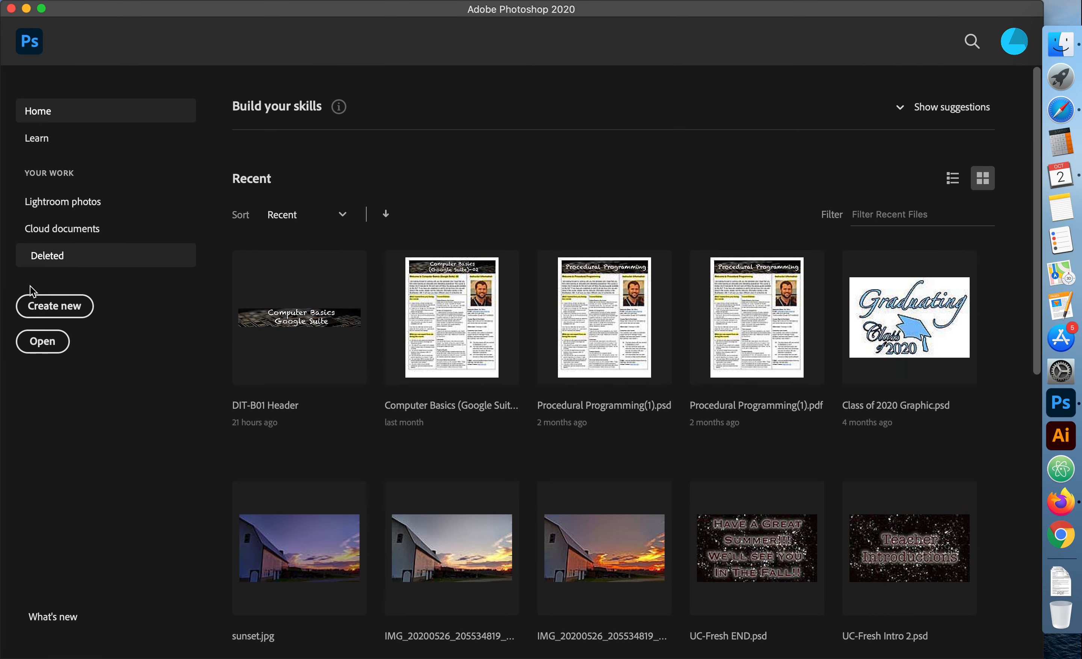
- Create a new 1000 x 1000 pixel, 72 pixels/inch RGB document with a white background, named "OUr Normal document"
left_click(52, 310)
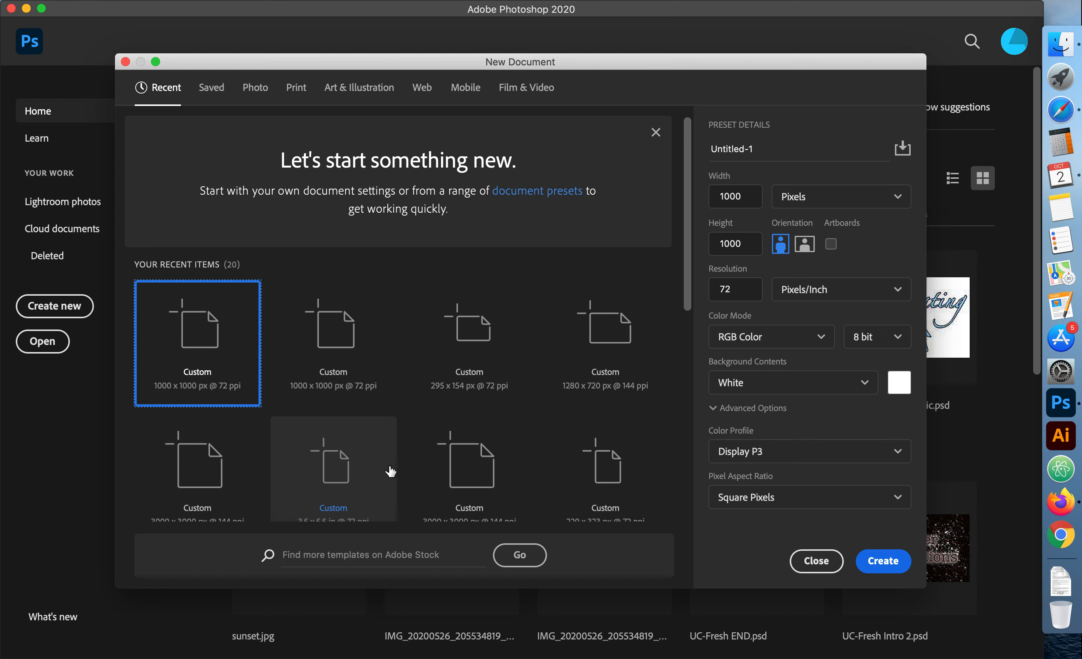
left_click(801, 203)
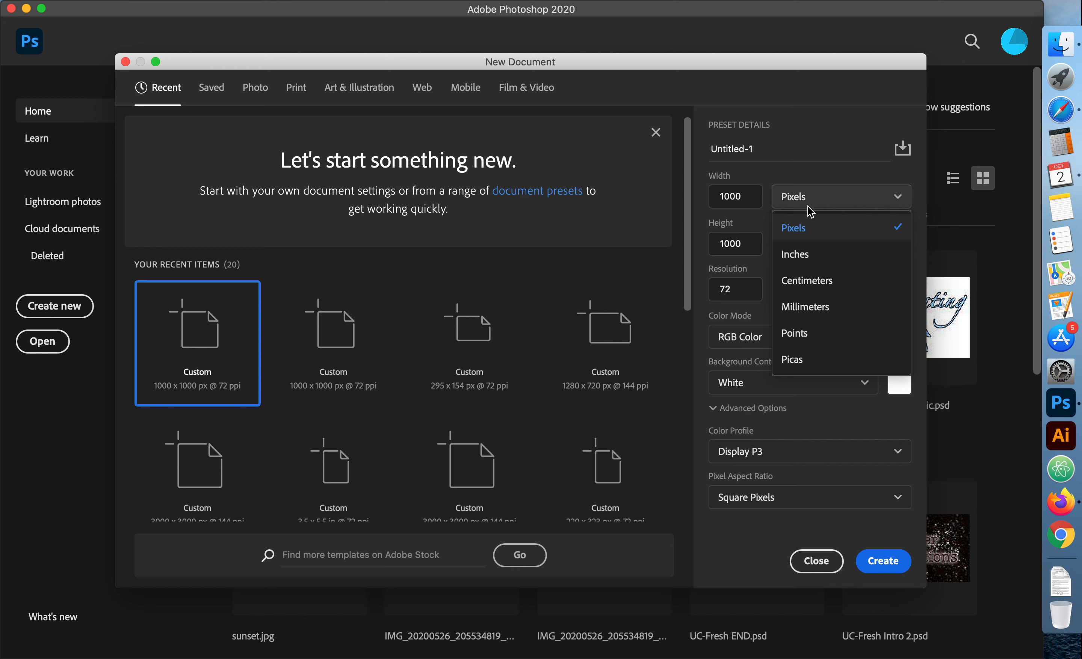
left_click(807, 190)
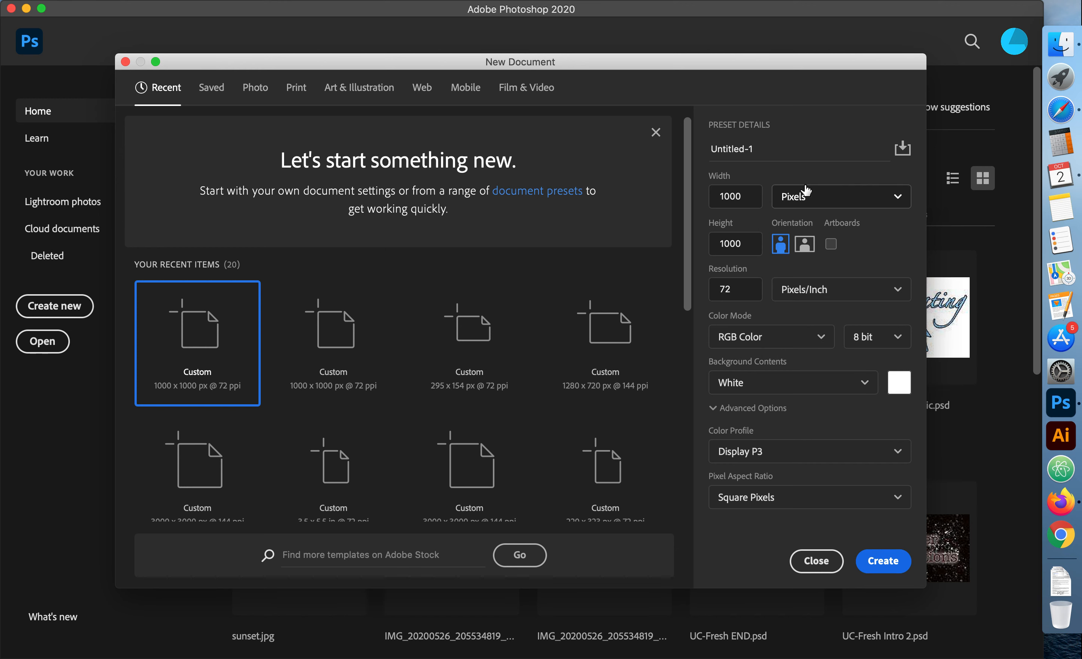
left_click_drag(746, 194, 702, 194)
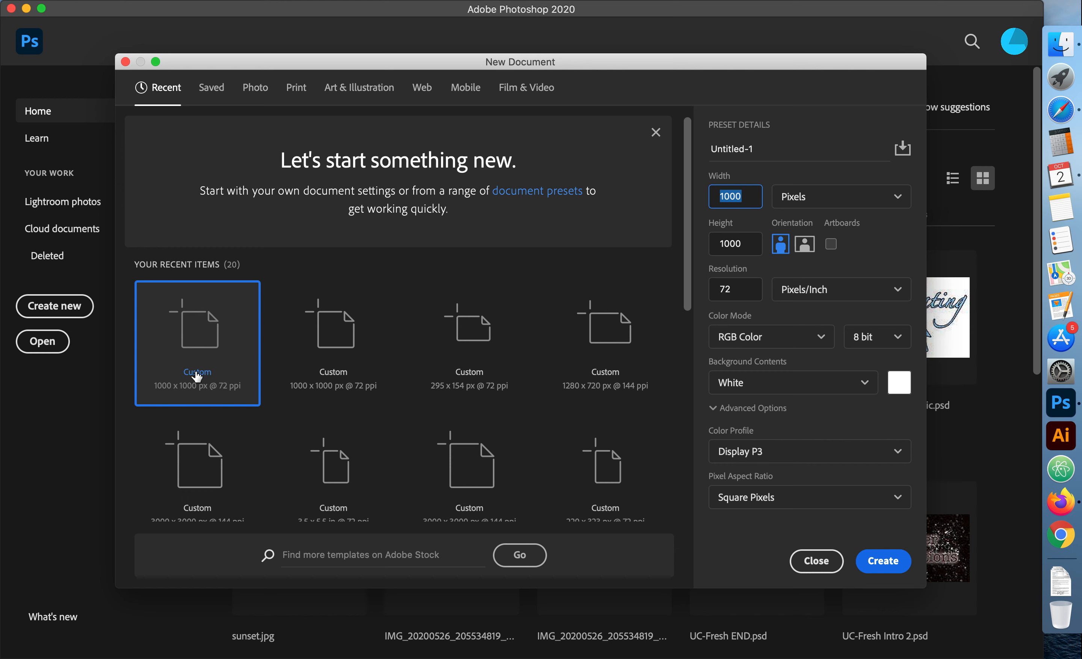
left_click(754, 148)
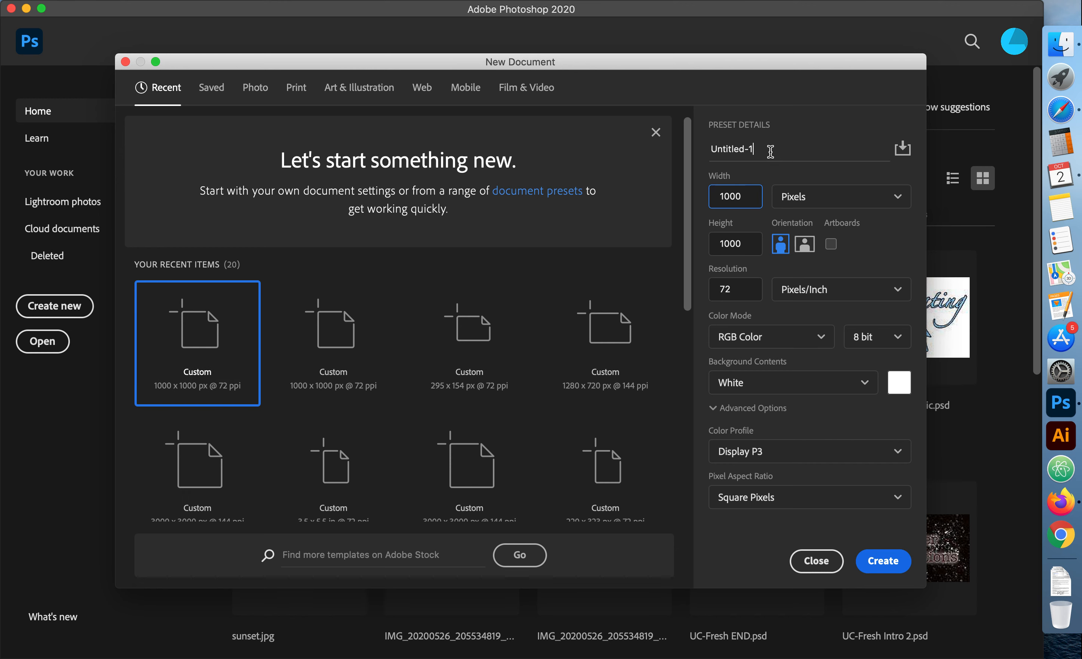
type("OUr Normal document")
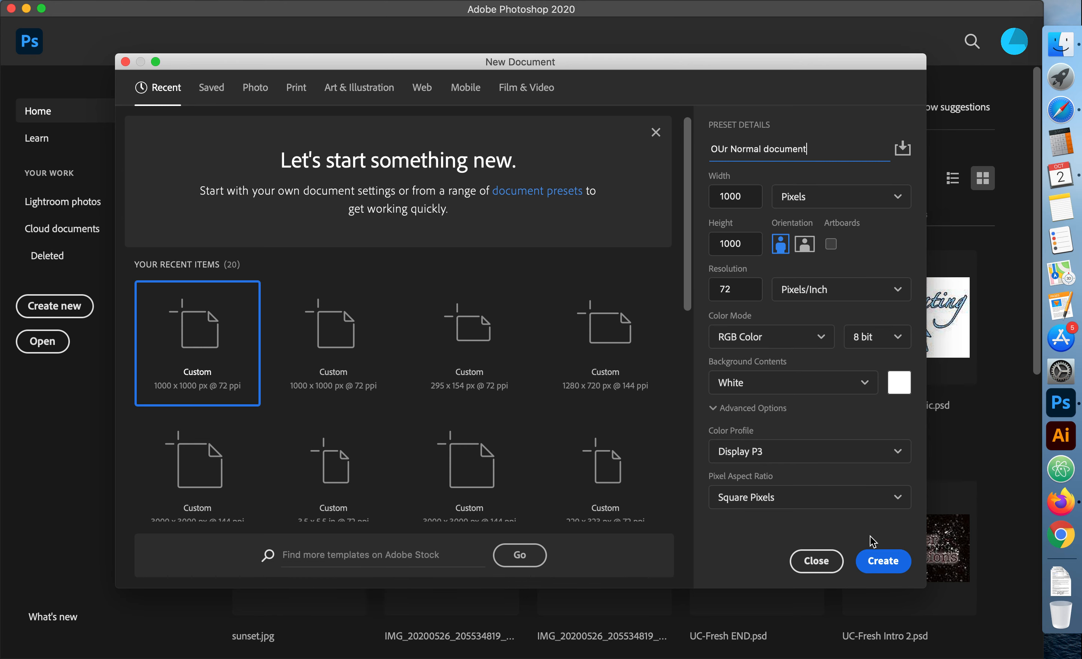
left_click(879, 561)
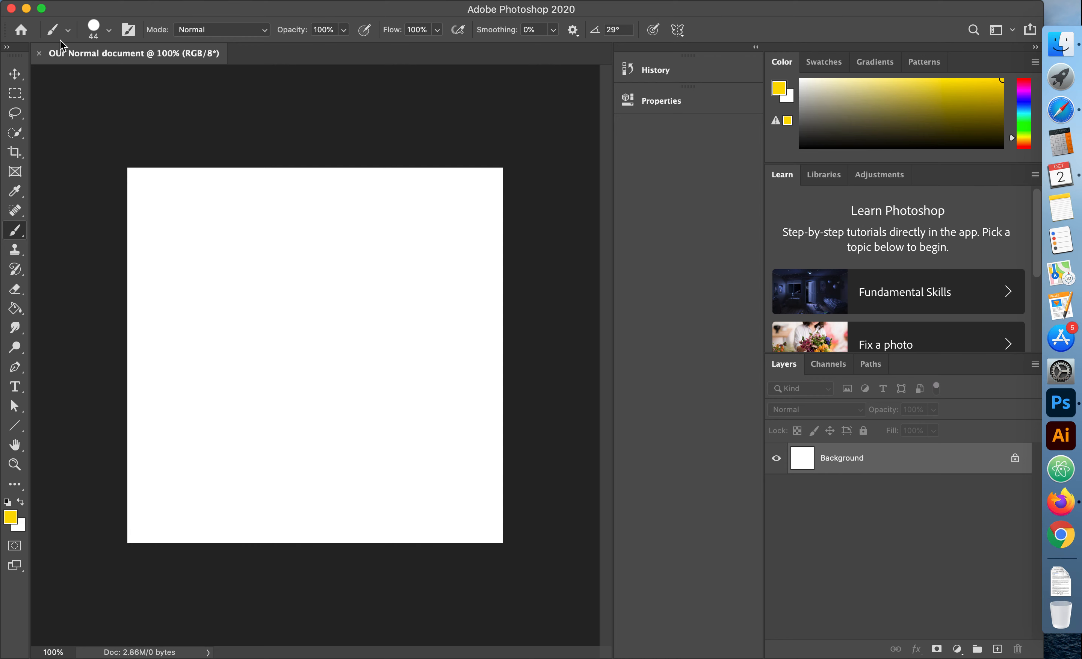
left_click(119, 0)
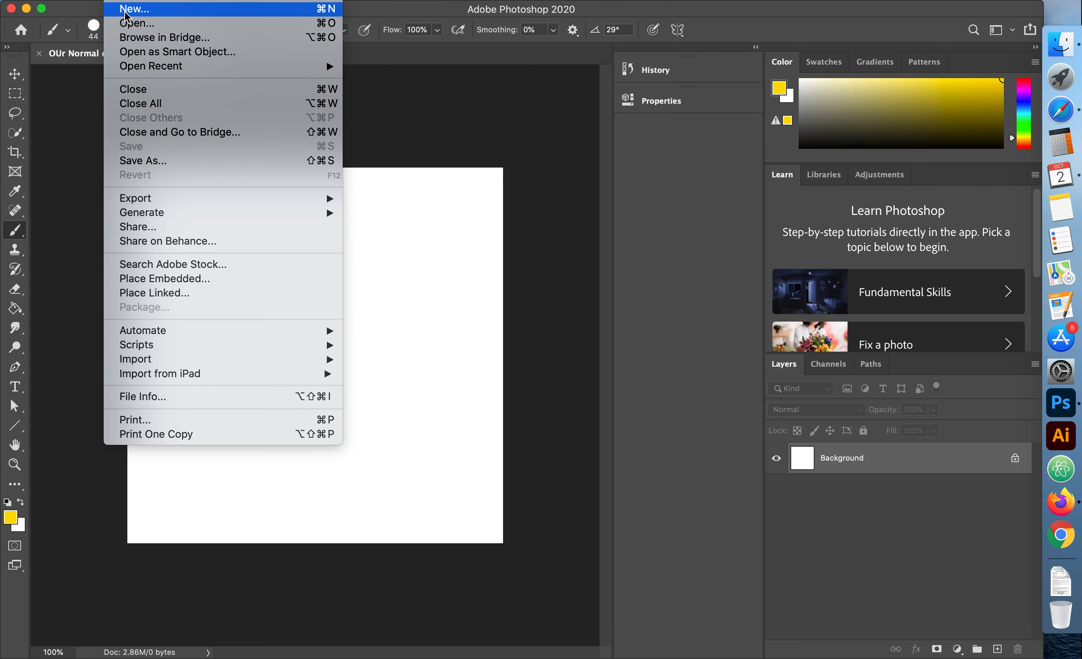
left_click(347, 379)
key("super+n")
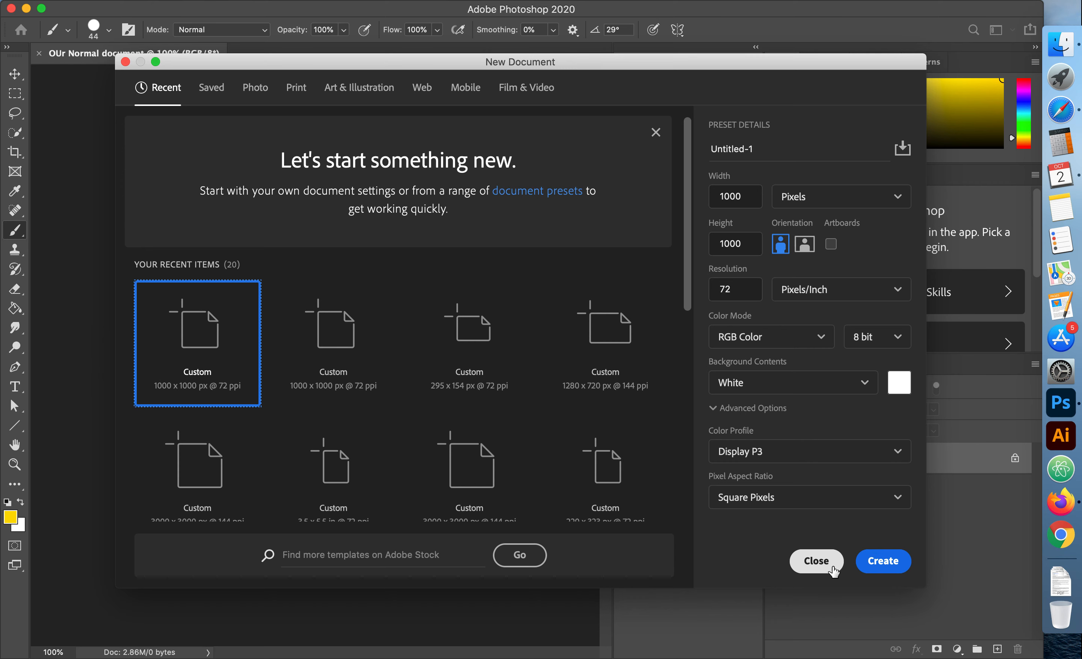
left_click(817, 561)
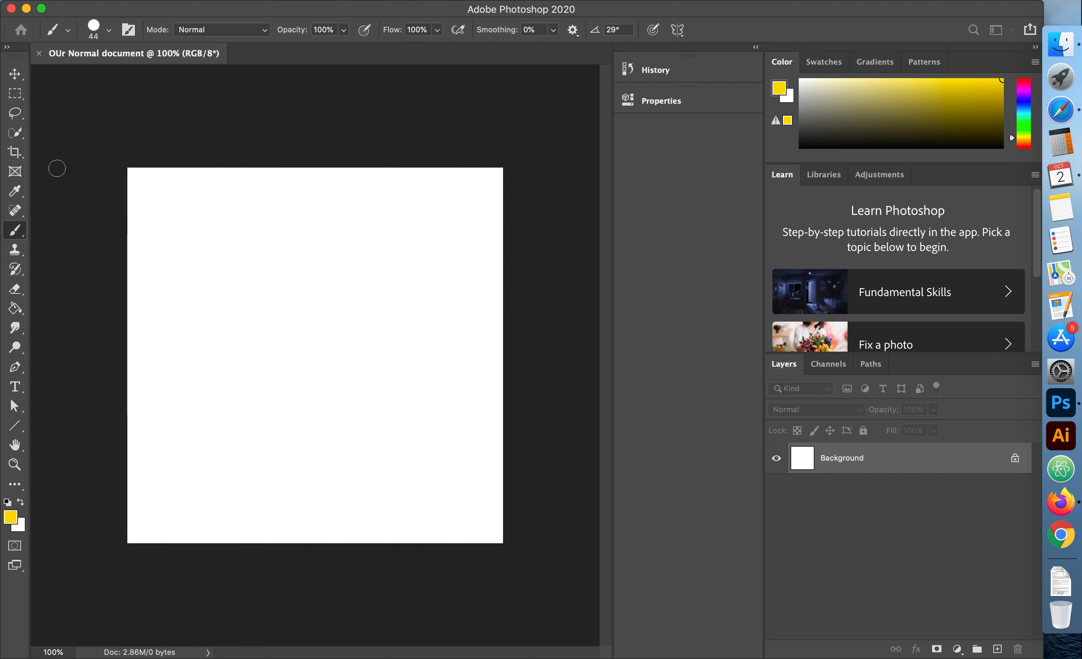
- Try switching between the Lasso, Rectangular Marquee and Brush tools, ending with the Brush active
left_click(16, 104)
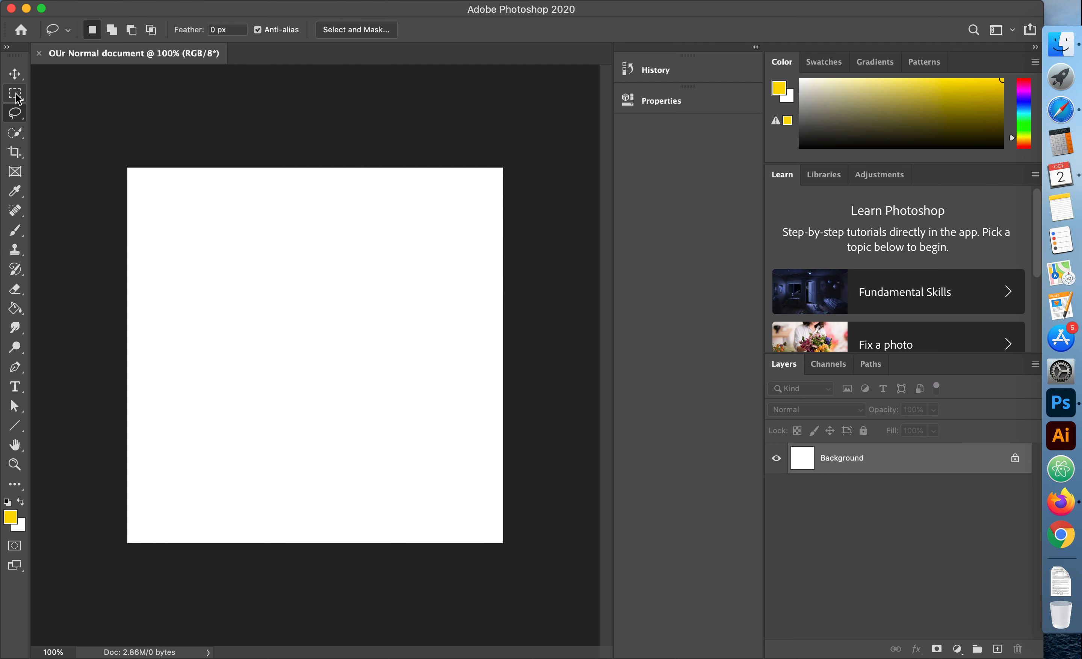
left_click(16, 97)
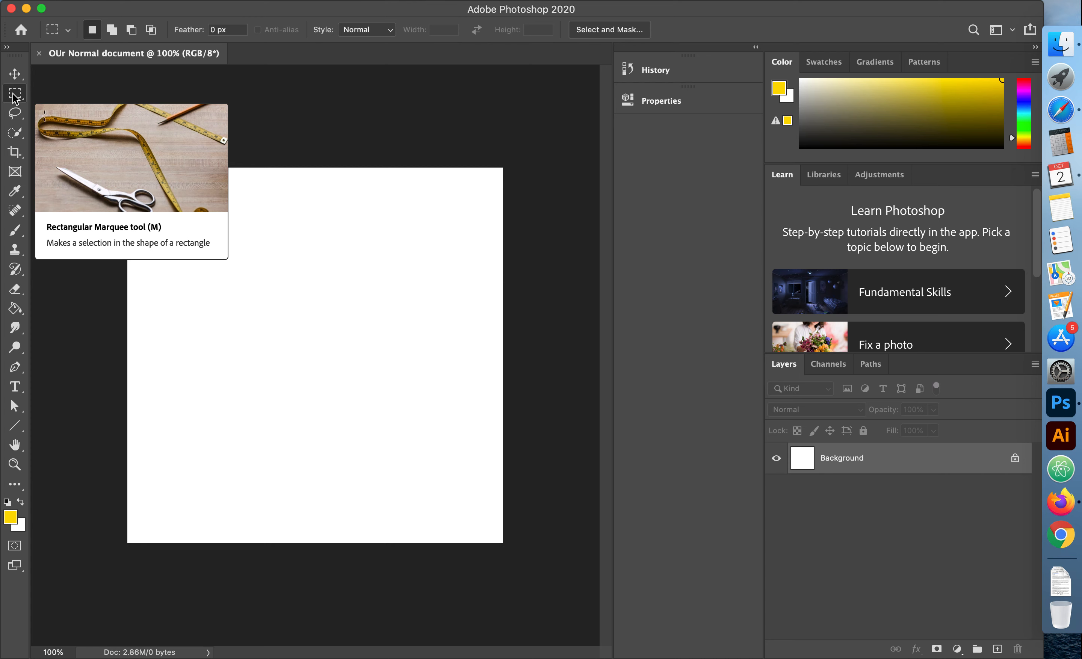
key("b")
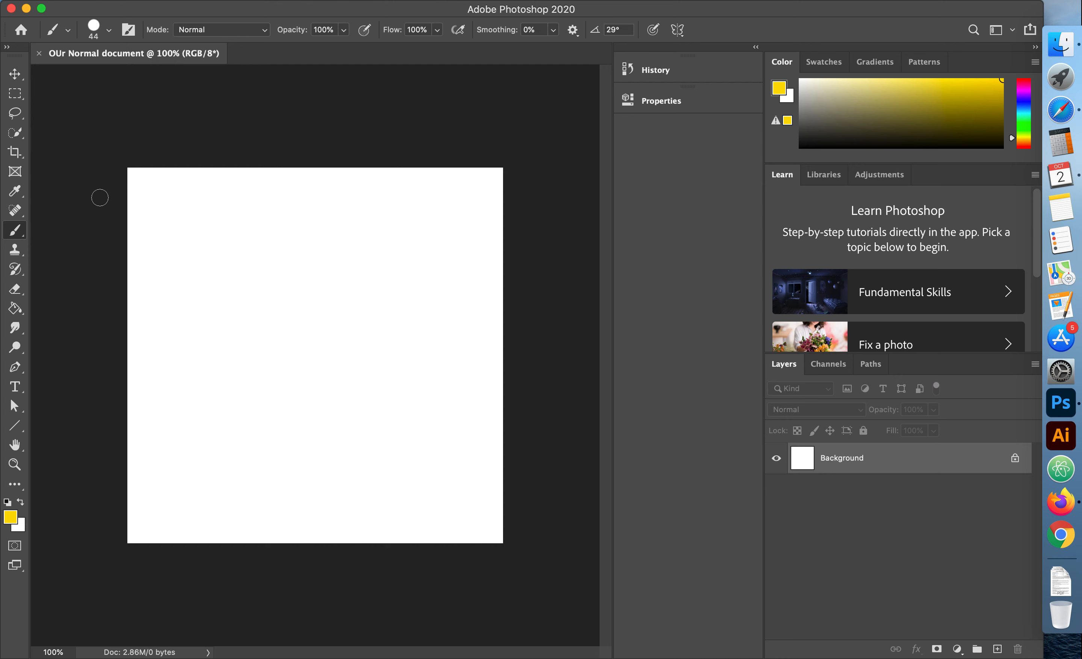
key("m")
key("b")
- Flatten the round brush tip into a thin ellipse angled at 4° and set its size to 162 px
left_click(111, 35)
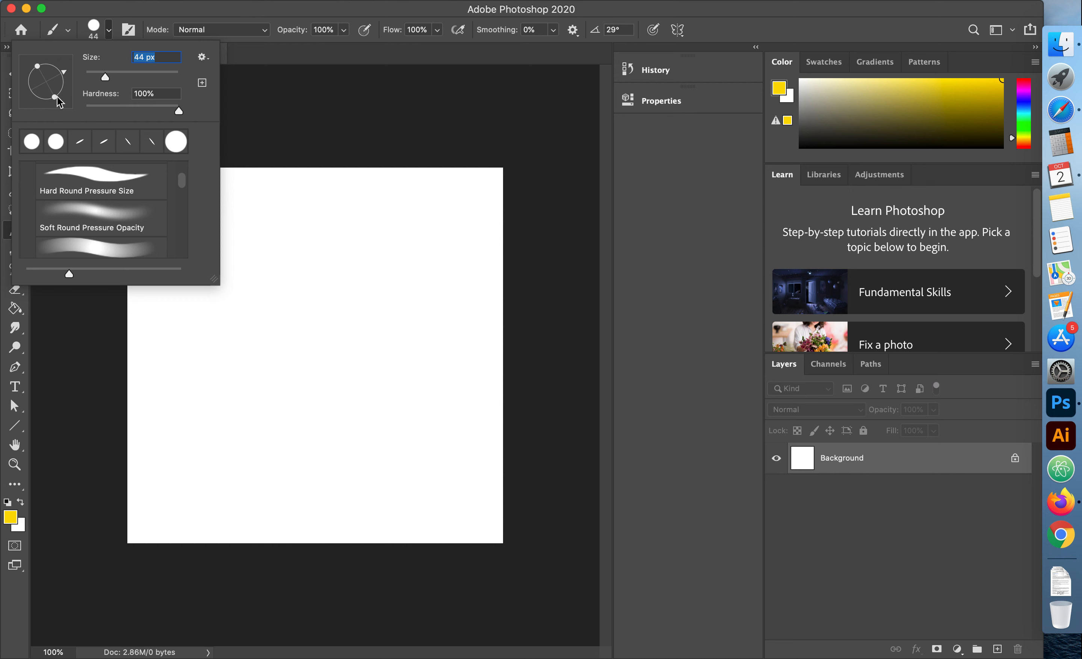
left_click_drag(58, 101, 54, 87)
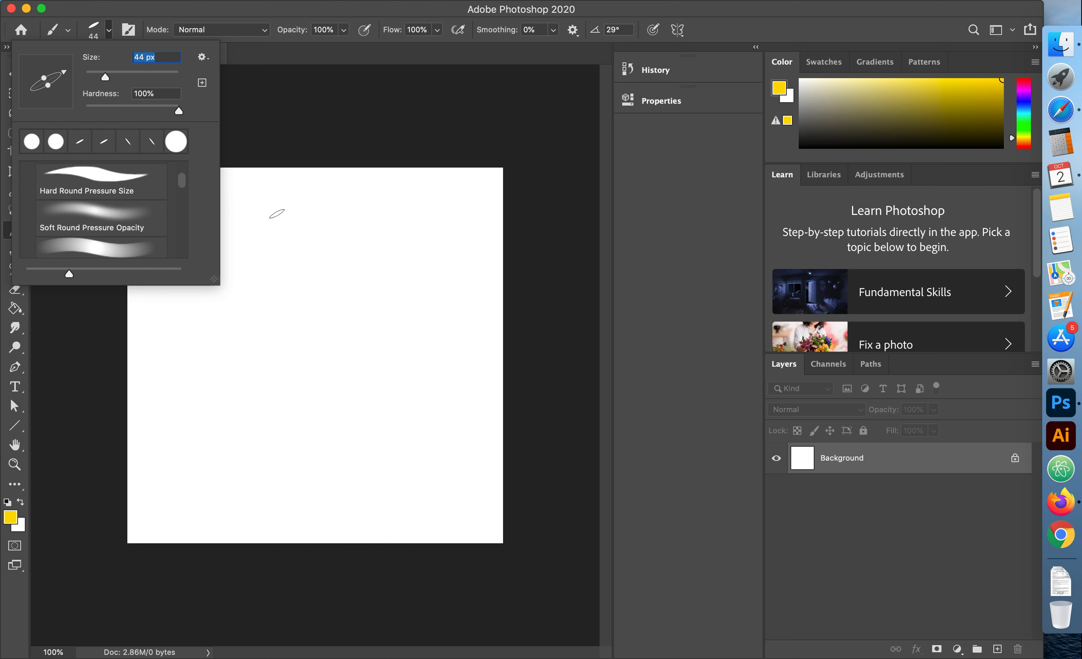
left_click_drag(67, 76, 64, 95)
mouse_move(67, 98)
left_mouse_down()
mouse_move(59, 102)
mouse_move(90, 77)
mouse_move(117, 79)
left_mouse_up()
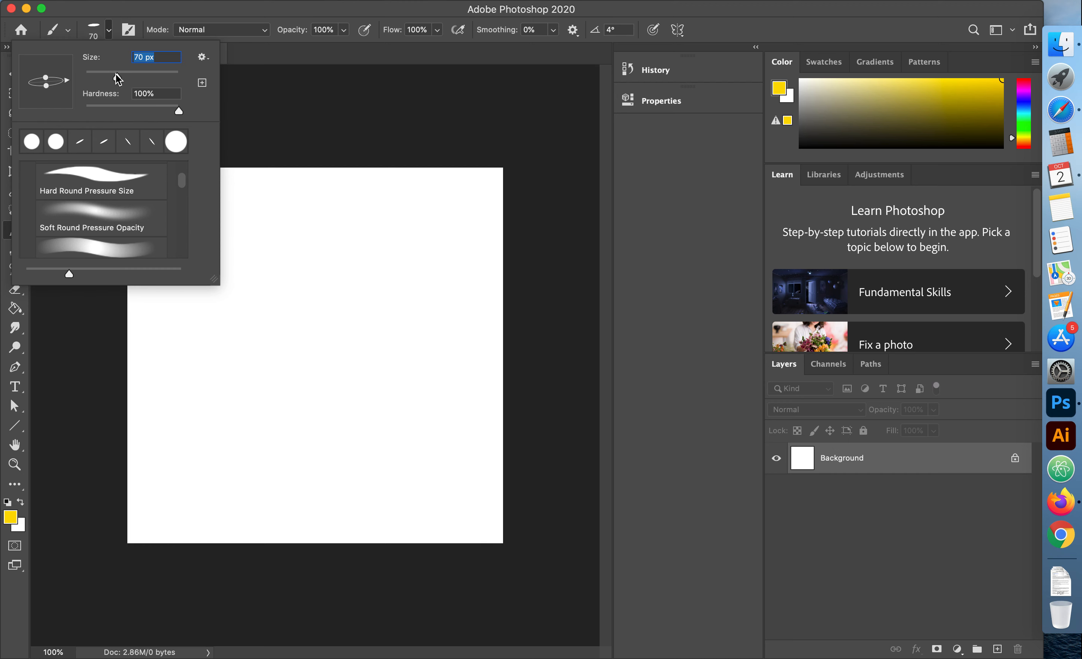
left_click_drag(118, 79, 146, 78)
- Paint a vertical and a crossing horizontal yellow test stroke with the flattened brush, and undo both
left_click(303, 199)
left_click_drag(309, 307, 323, 477)
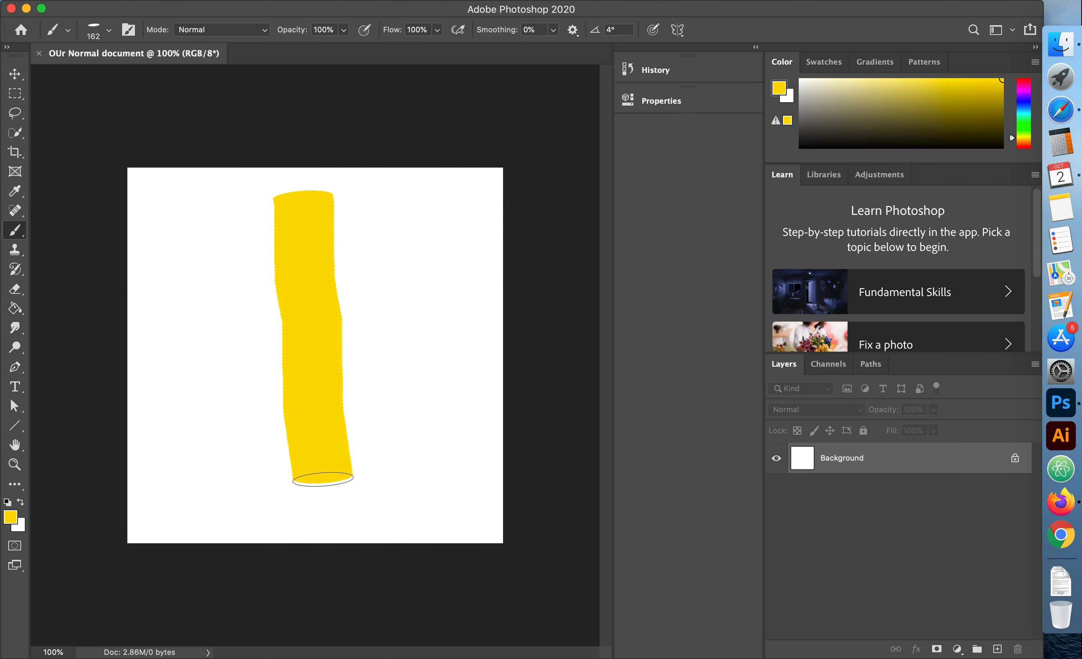
left_click_drag(430, 309, 187, 295)
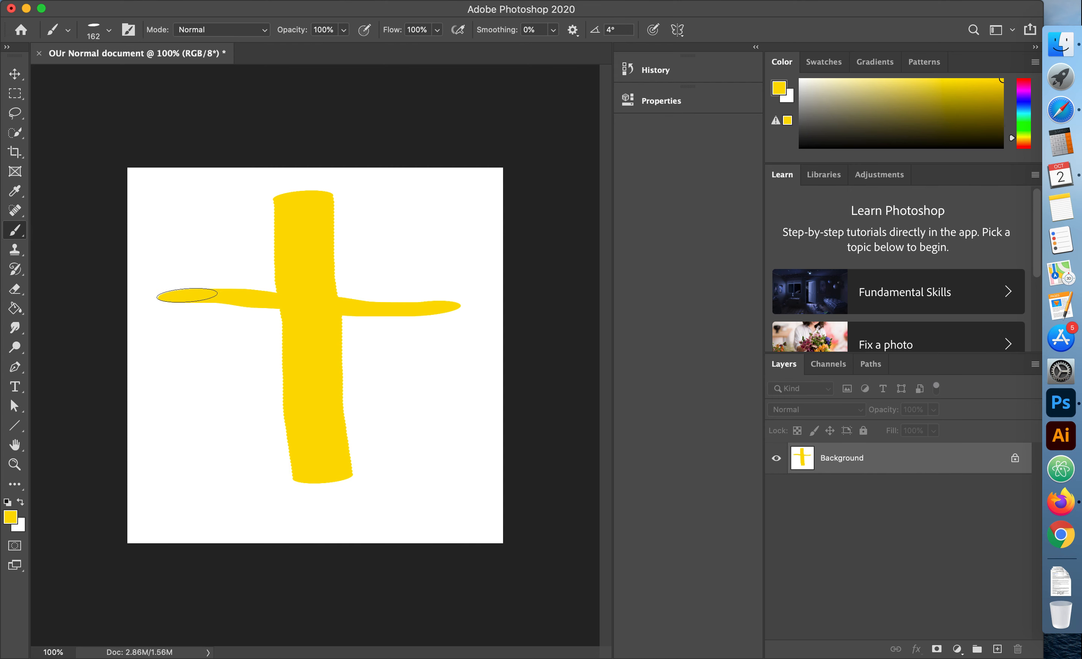
key("super+z")
key("super+z")
key("super+z")
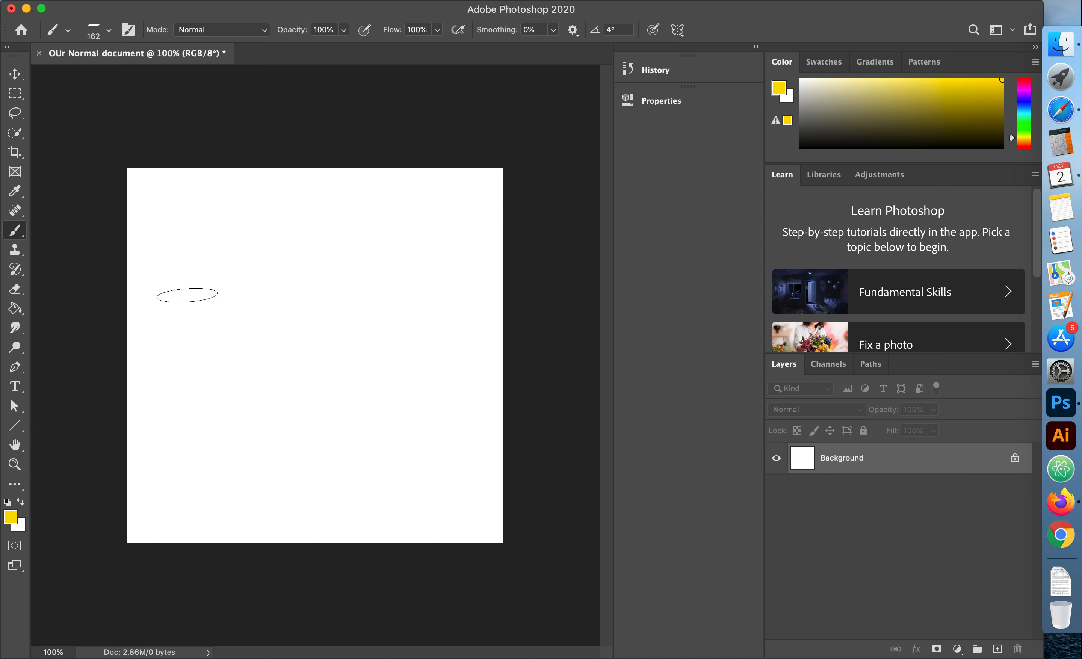
- Set the brush size to 102 px and paint a hard-edged vertical yellow stroke on the right part of the canvas
left_click(108, 30)
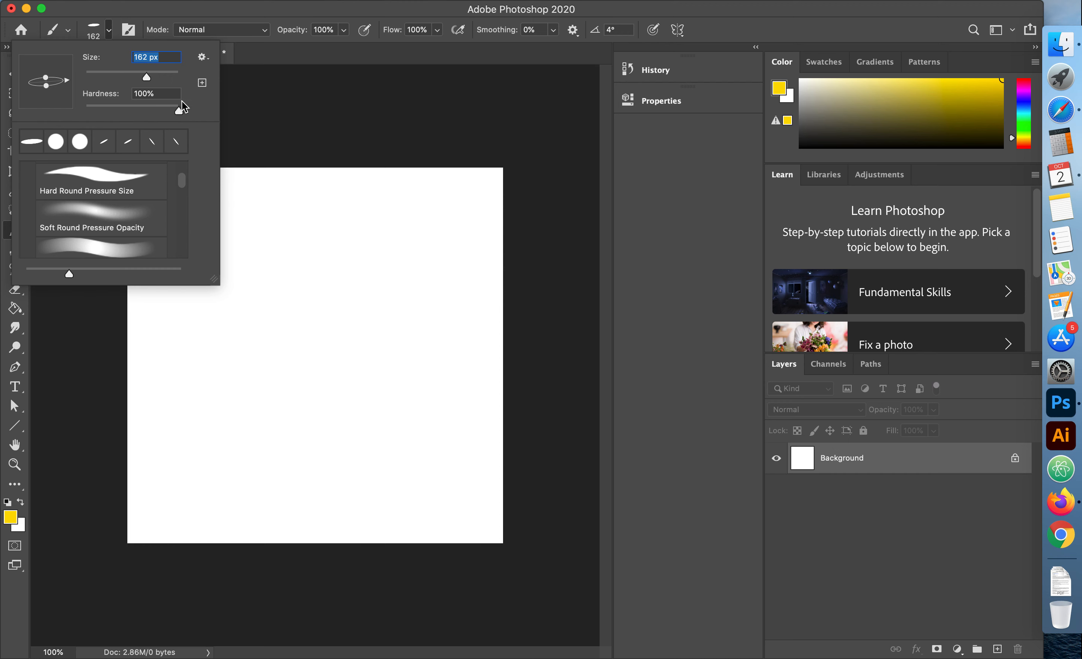
mouse_move(147, 77)
left_mouse_down()
mouse_move(120, 76)
mouse_move(132, 79)
left_mouse_up()
mouse_move(418, 173)
left_mouse_down()
mouse_move(420, 347)
mouse_move(400, 510)
left_mouse_up()
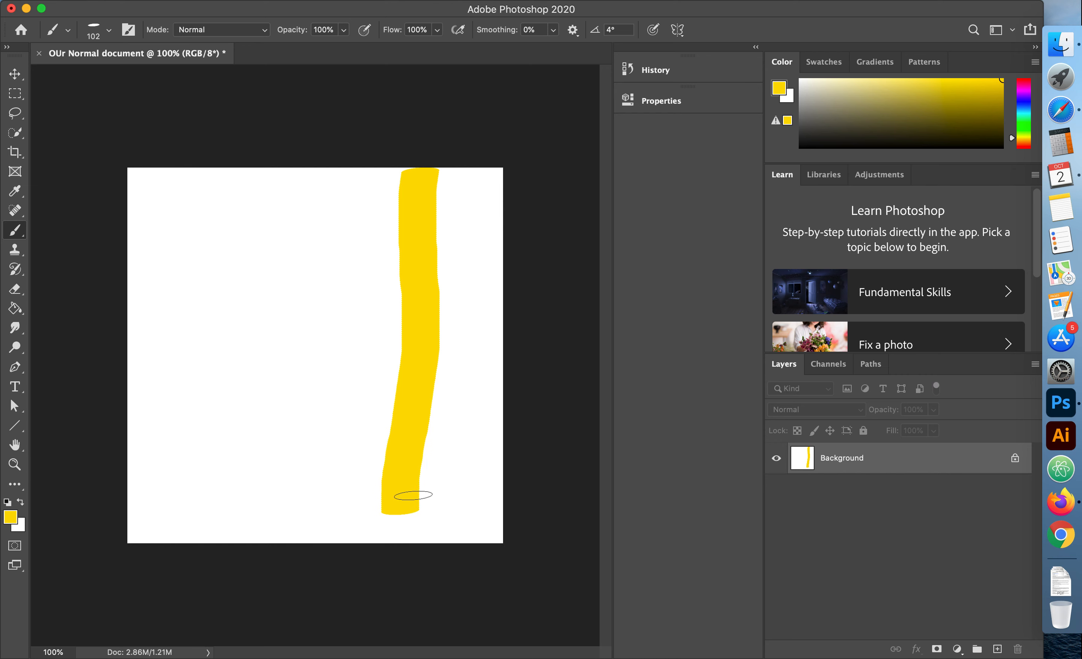
- Paint two more vertical yellow strokes left of the first, one with reduced brush hardness and the leftmost with 0% hardness
left_click(111, 30)
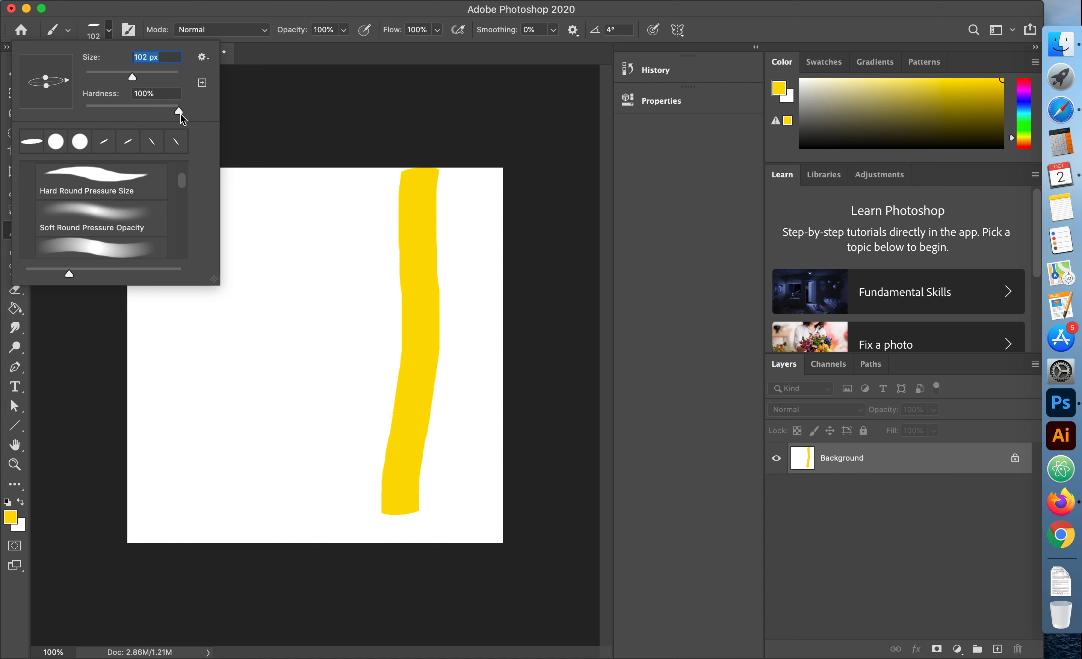
left_click(131, 111)
left_click_drag(318, 168, 322, 569)
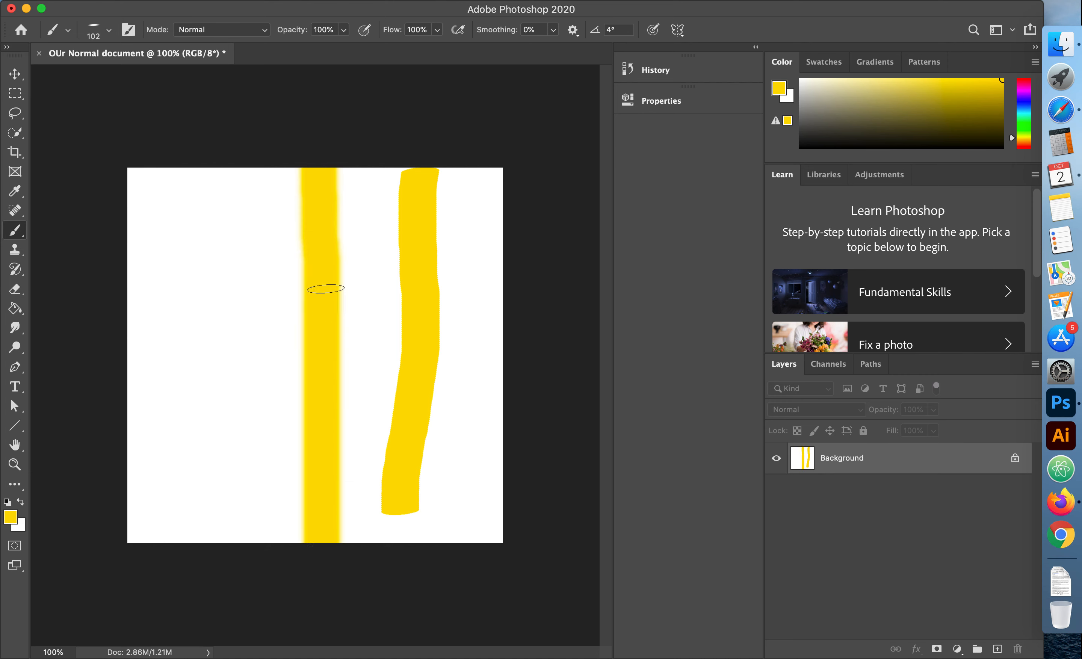
left_click(113, 36)
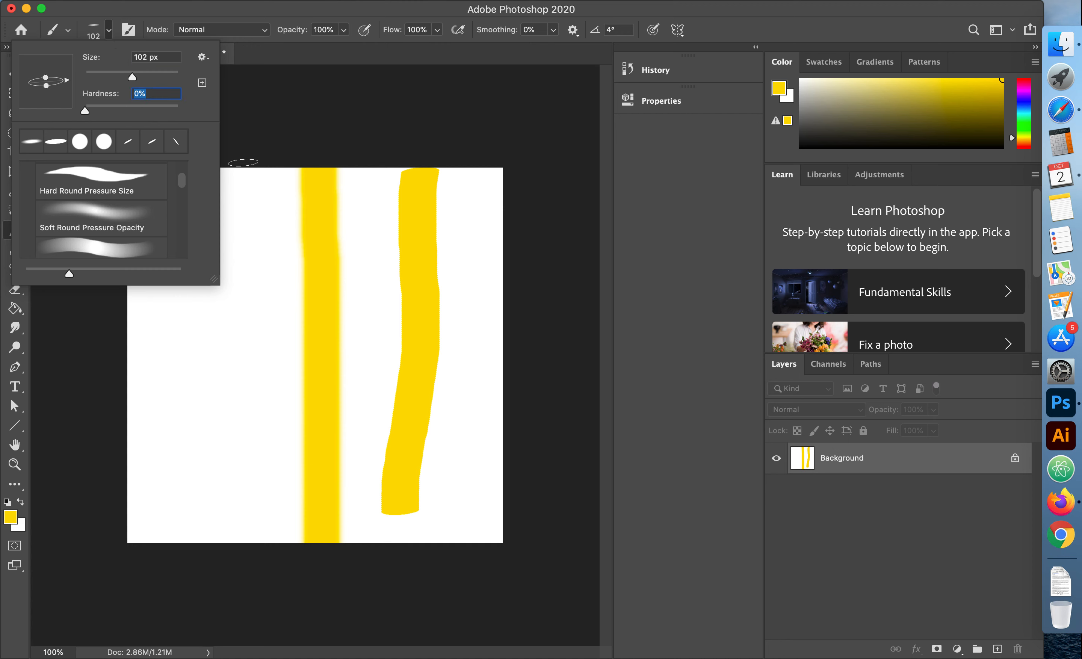
mouse_move(239, 165)
left_mouse_down()
mouse_move(230, 475)
mouse_move(272, 583)
left_mouse_up()
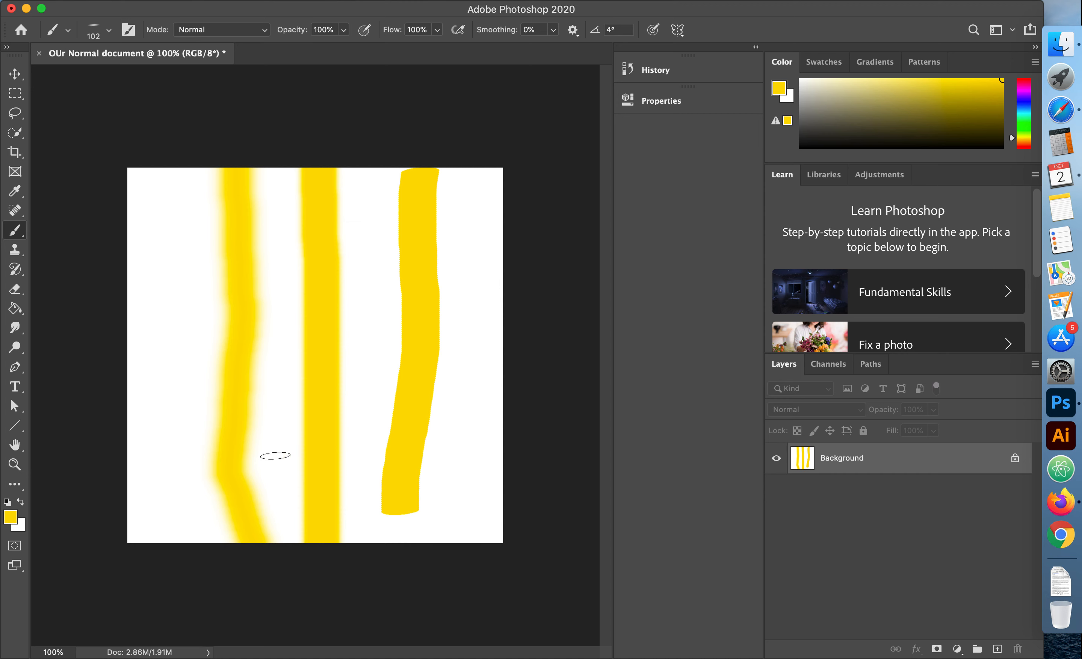
- Examine the edges of the three yellow strokes up close to compare their brush hardness
key("alt")
scroll(281, 450, "up", 10)
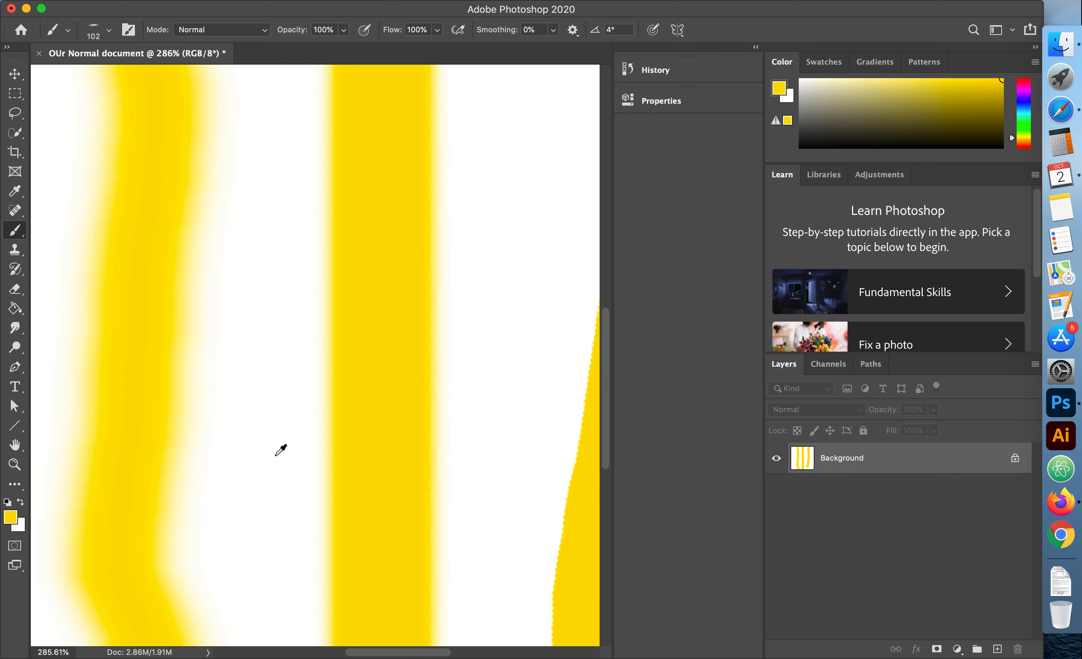
scroll(281, 449, "down", 10)
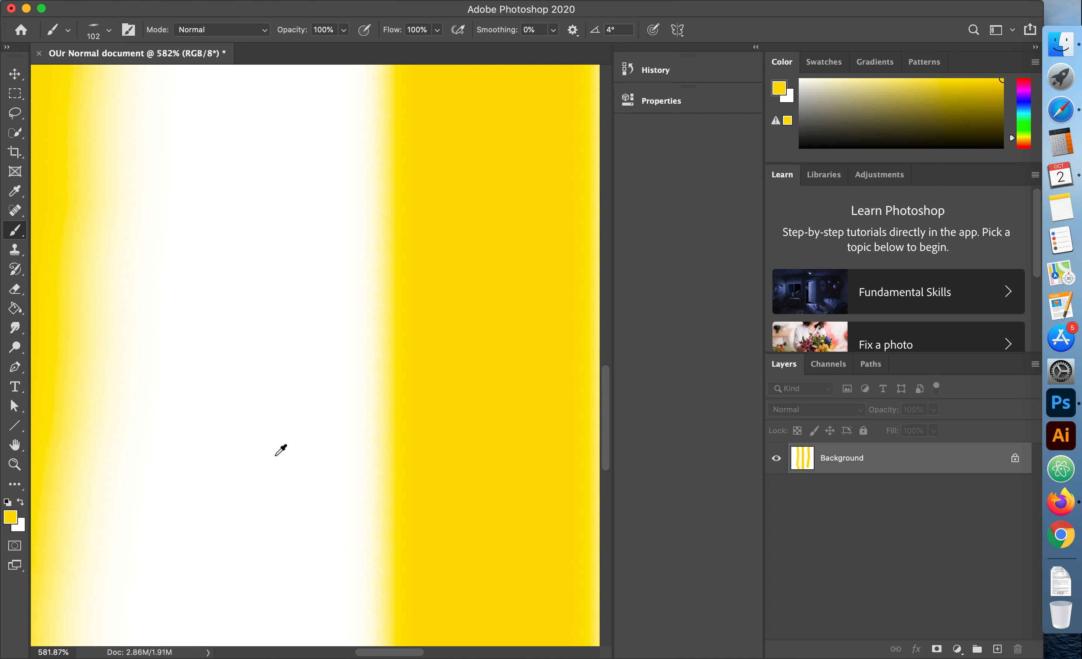
scroll(281, 449, "down", 3)
scroll(280, 450, "up", 4)
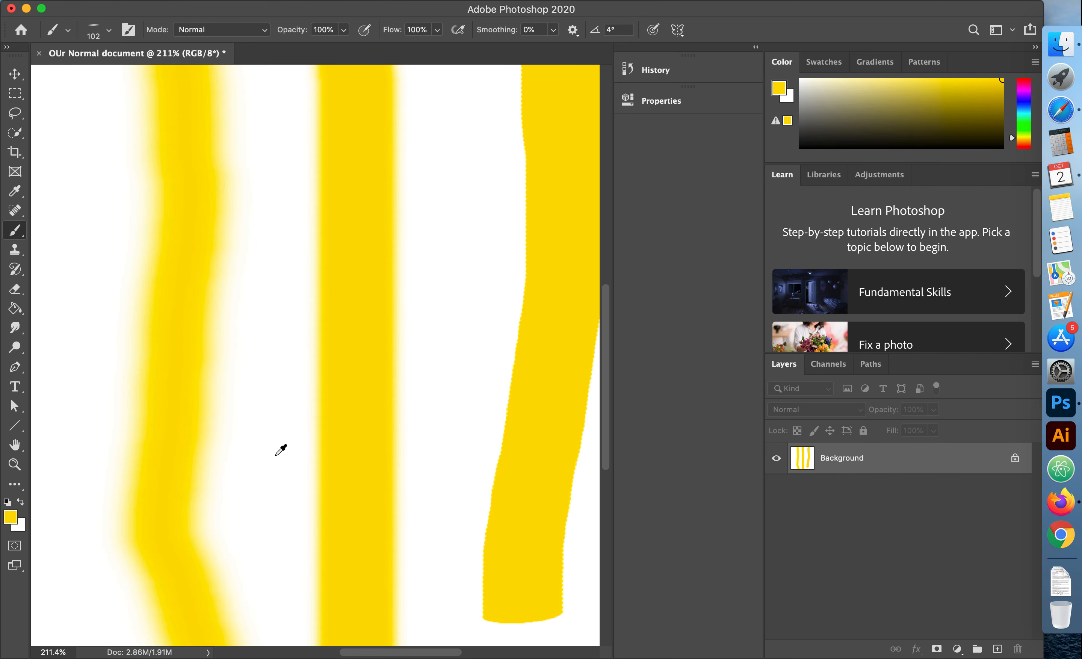
scroll(281, 450, "up", 4)
scroll(281, 450, "down", 5)
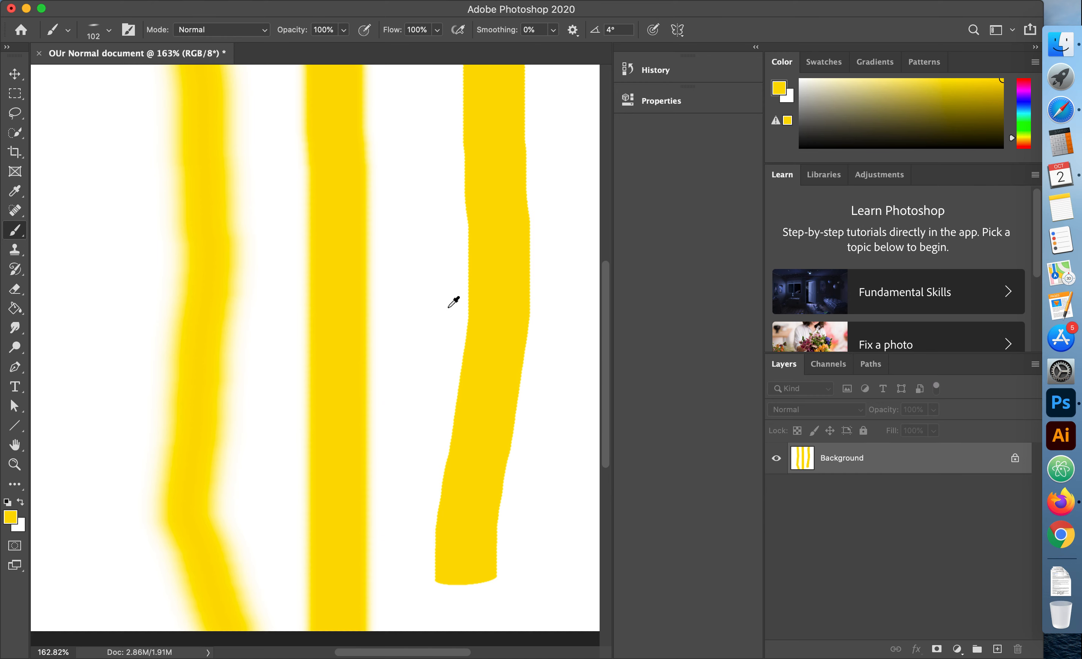
scroll(450, 191, "up", 8)
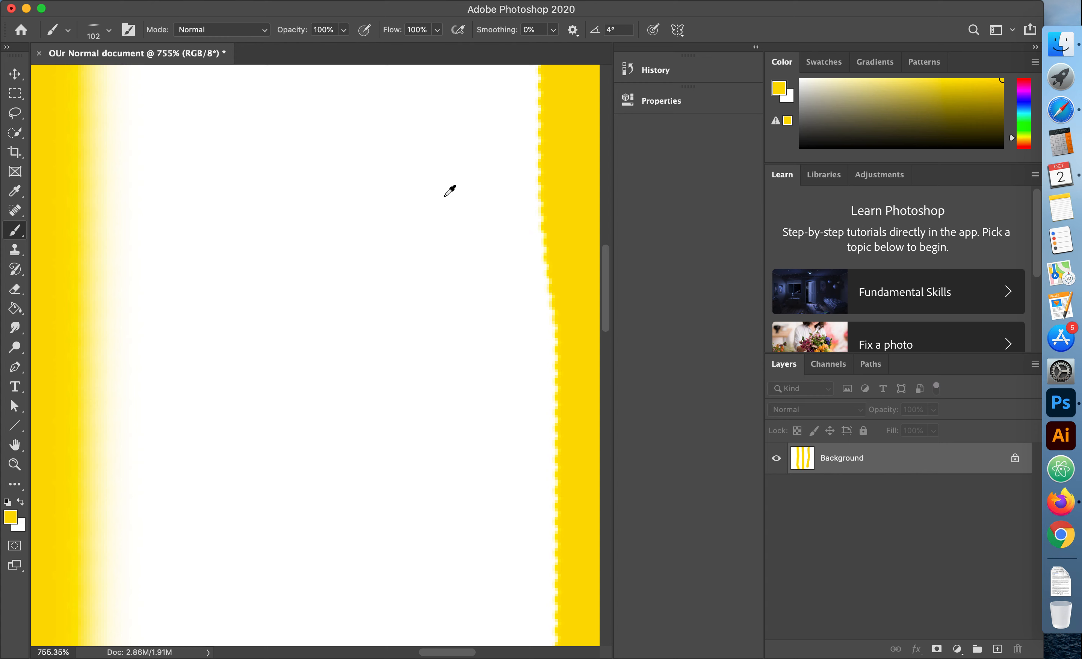
scroll(450, 191, "down", 10)
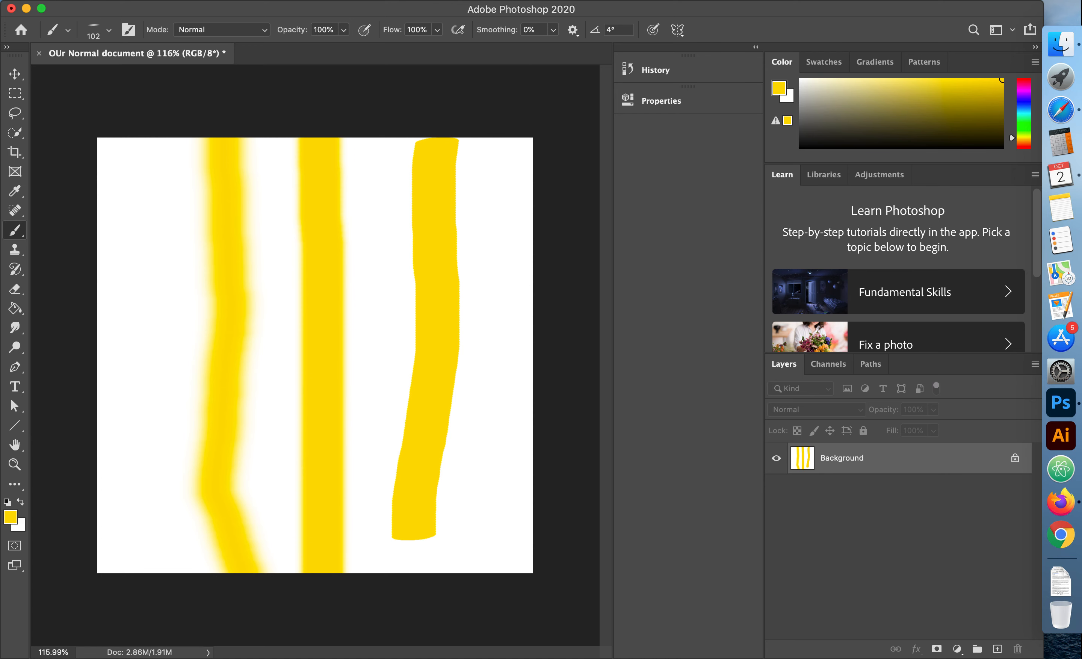
key("super+equal")
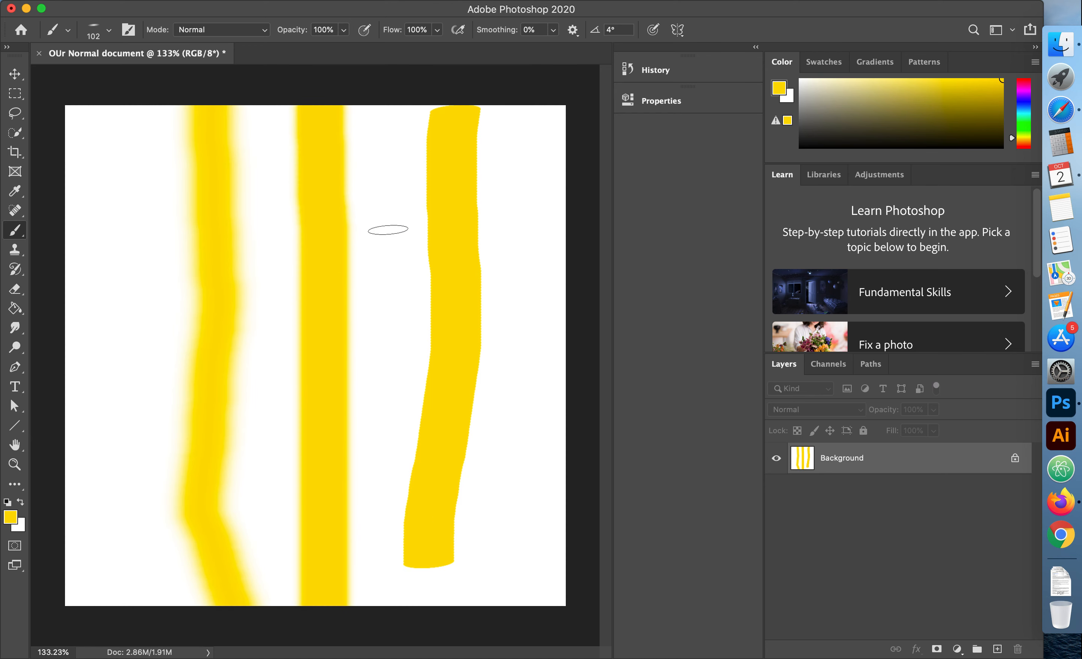
- Examine the soft edges of the middle yellow stroke at high magnification
scroll(388, 230, "up", 10)
scroll(388, 230, "left", 1)
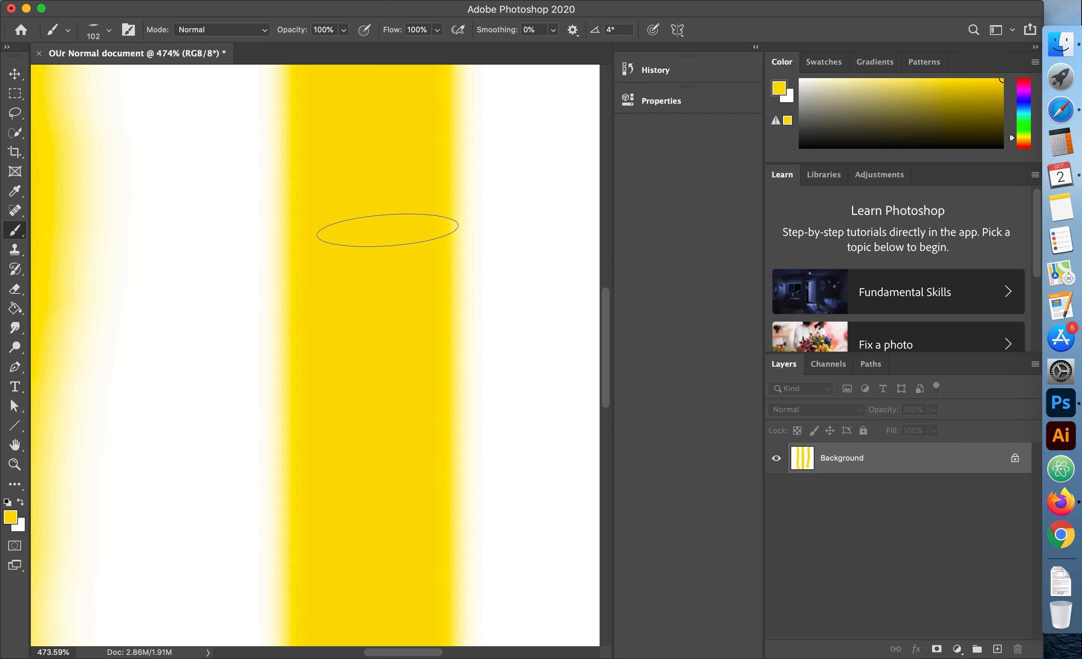
scroll(387, 230, "down", 10)
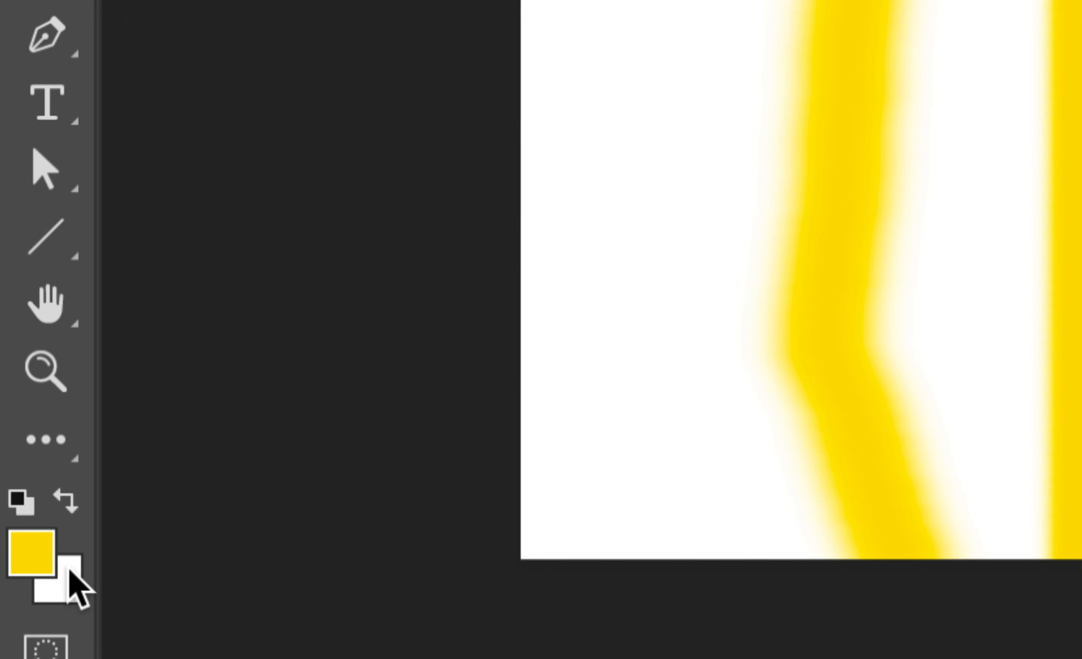
- Swap the yellow foreground and white background colors back and forth several times
left_click(66, 498)
left_click(66, 498)
left_click(66, 498)
left_click(66, 497)
left_click(65, 498)
left_click(66, 498)
left_click(66, 498)
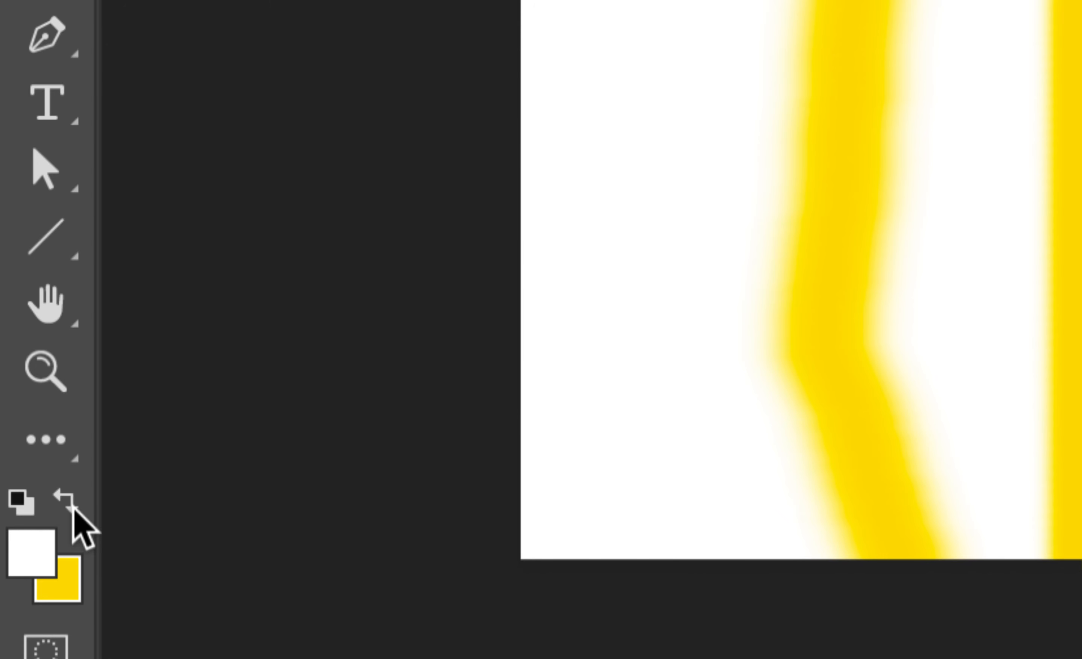
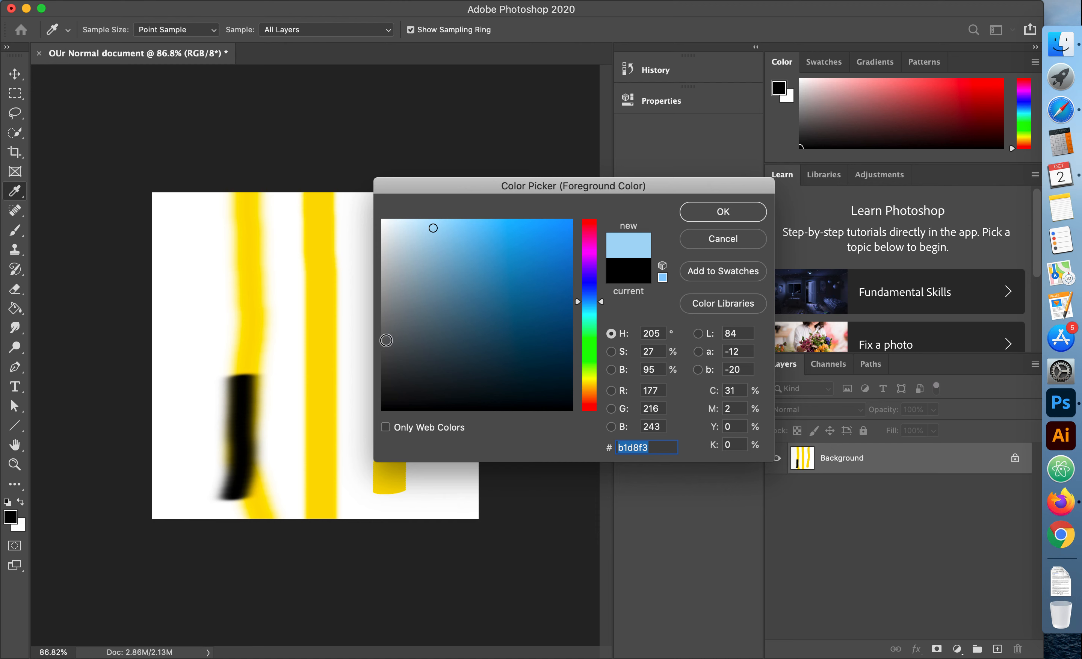
- Set the foreground color to blue 1b94e9 and paint a diagonal brush stroke across the upper part of the leftmost yellow stroke
mouse_move(431, 311)
left_mouse_down()
mouse_move(555, 235)
mouse_move(515, 260)
mouse_move(506, 229)
mouse_move(534, 223)
mouse_move(551, 234)
left_mouse_up()
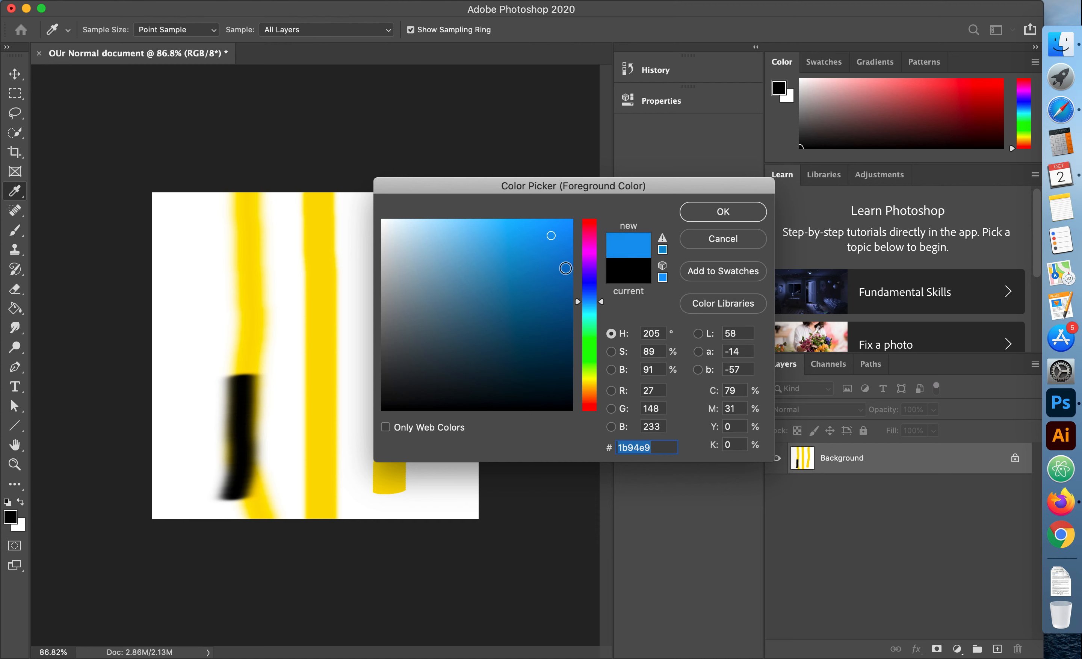
left_click(721, 212)
key("b")
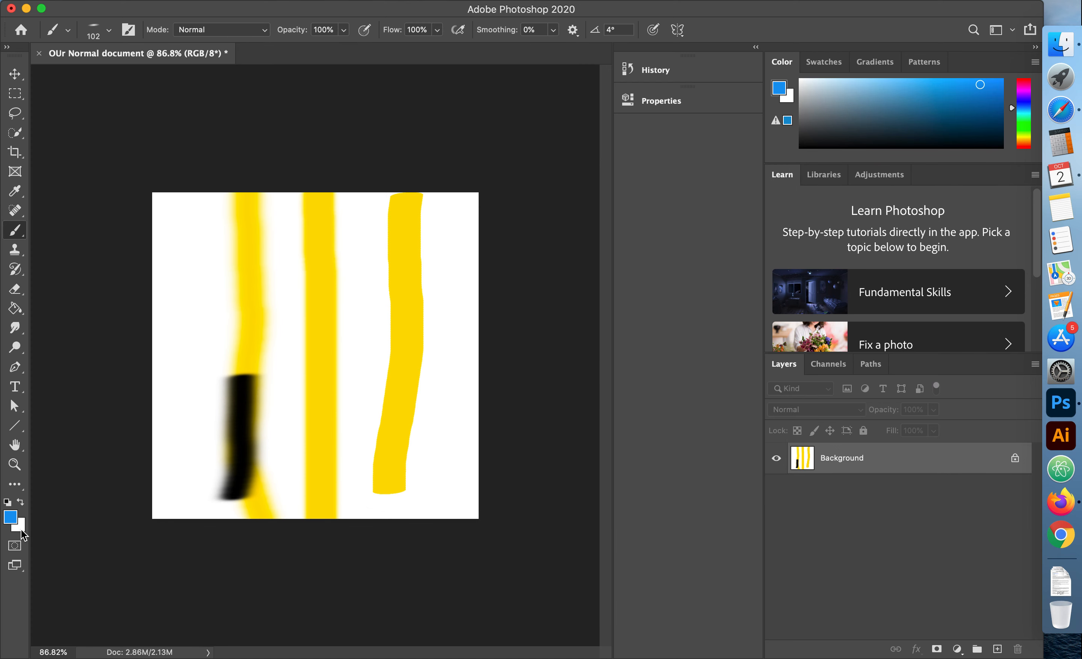
left_click_drag(218, 220, 269, 373)
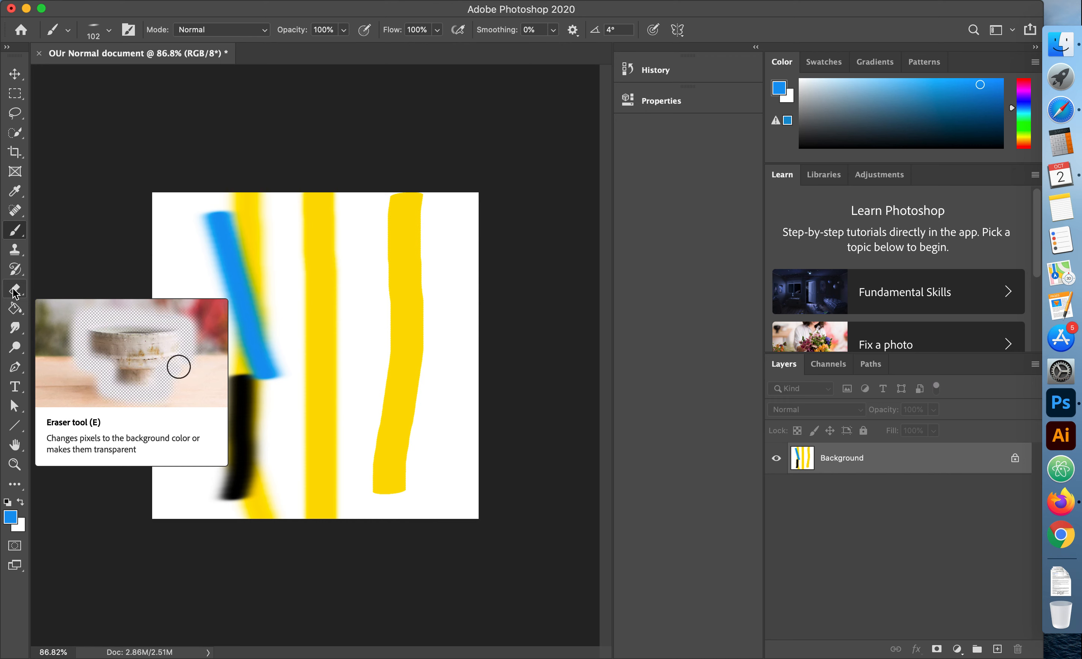
- Set the Eraser to 100 px and erase the whole middle yellow stroke
left_click(15, 291)
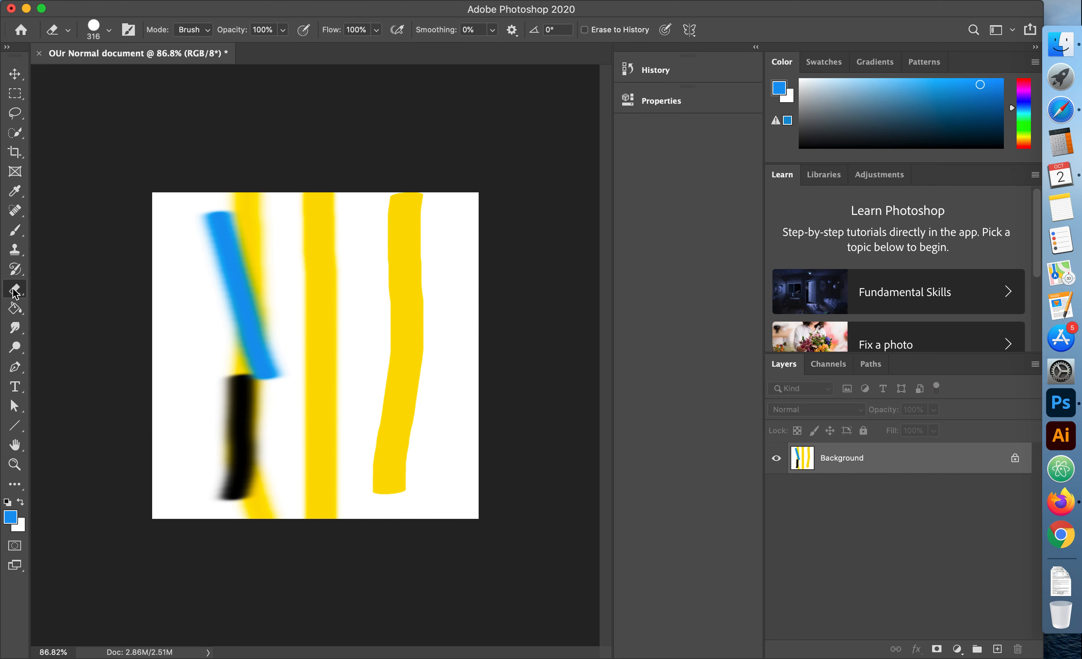
left_click(108, 31)
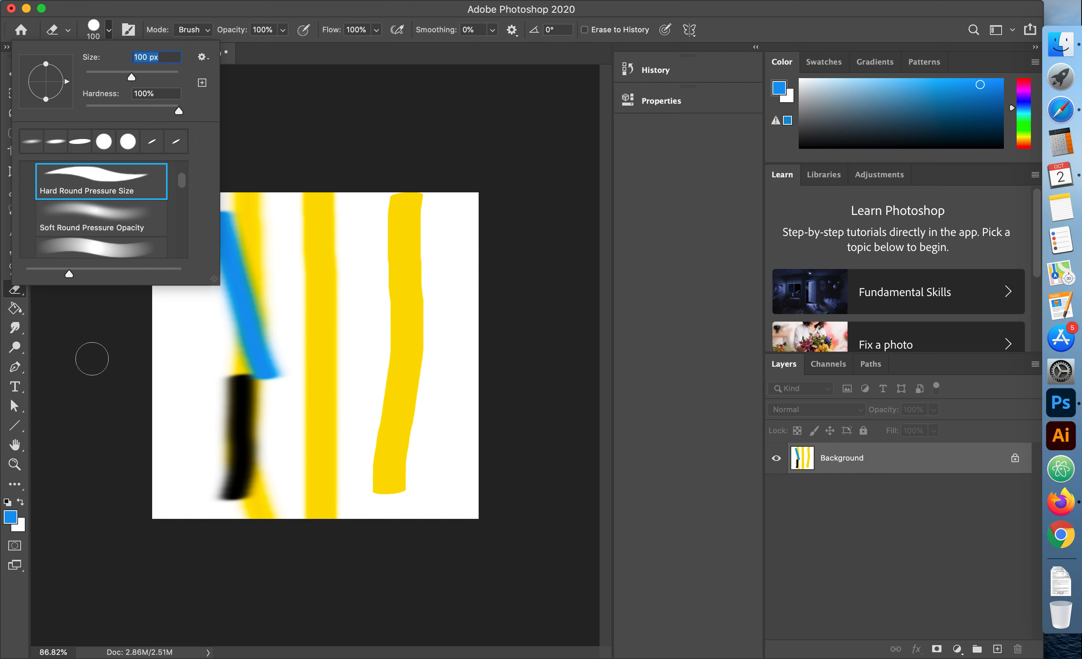
left_click(92, 359)
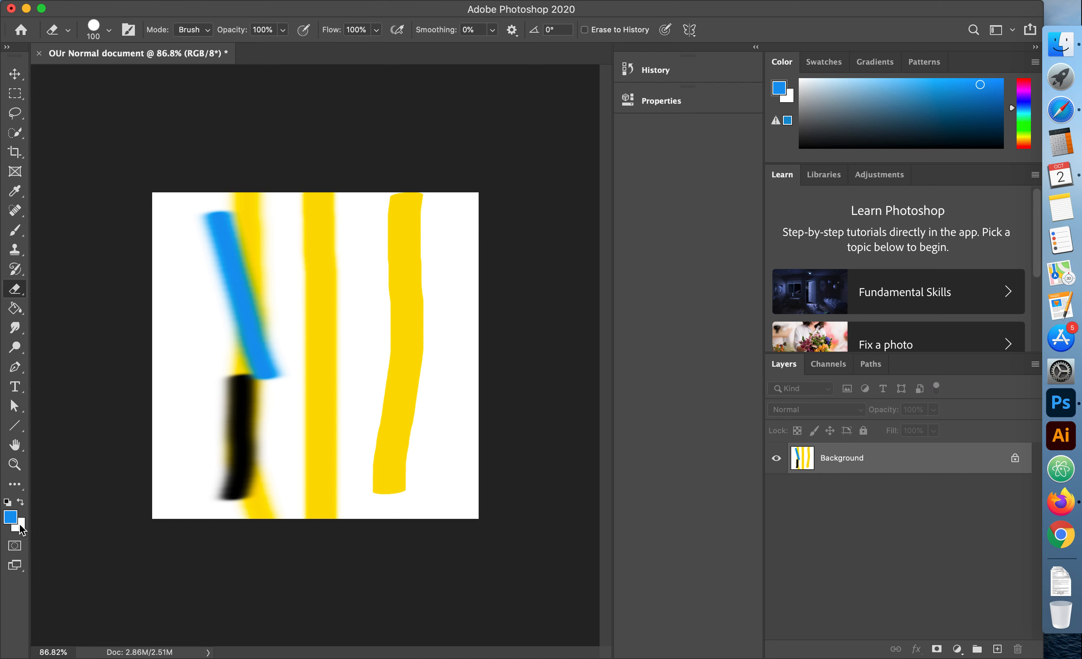
mouse_move(309, 172)
left_mouse_down()
mouse_move(311, 530)
mouse_move(335, 460)
mouse_move(339, 372)
mouse_move(331, 202)
mouse_move(301, 196)
left_mouse_up()
- Erase a diagonal band across the blue stroke and the yellow stroke behind it
scroll(188, 288, "up", 10)
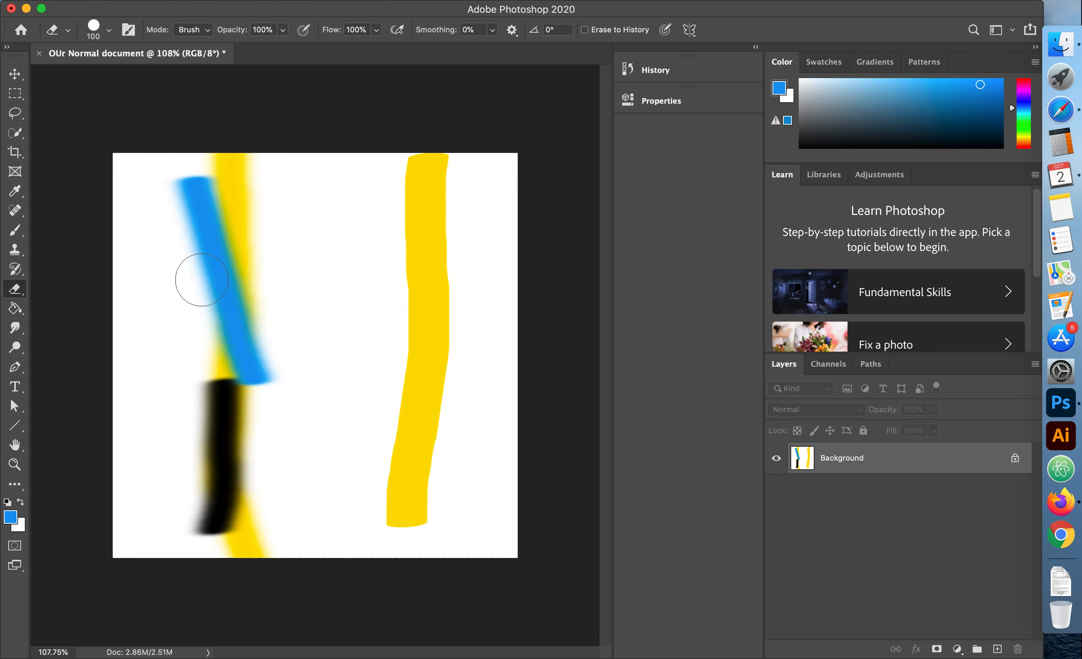
scroll(190, 275, "up", 2)
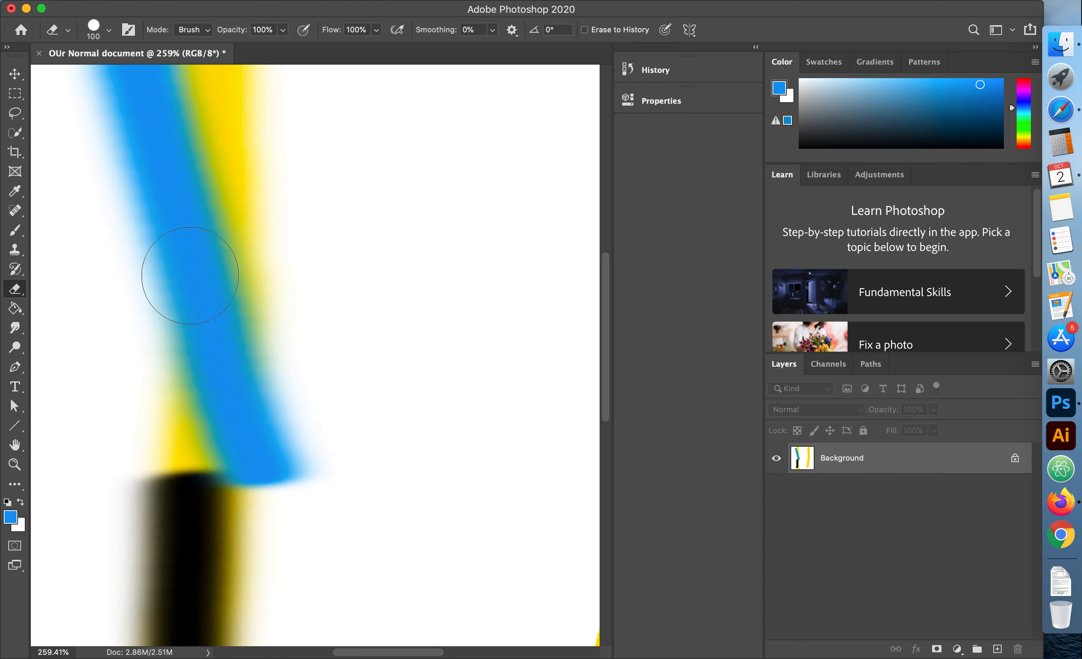
left_click_drag(311, 256, 27, 386)
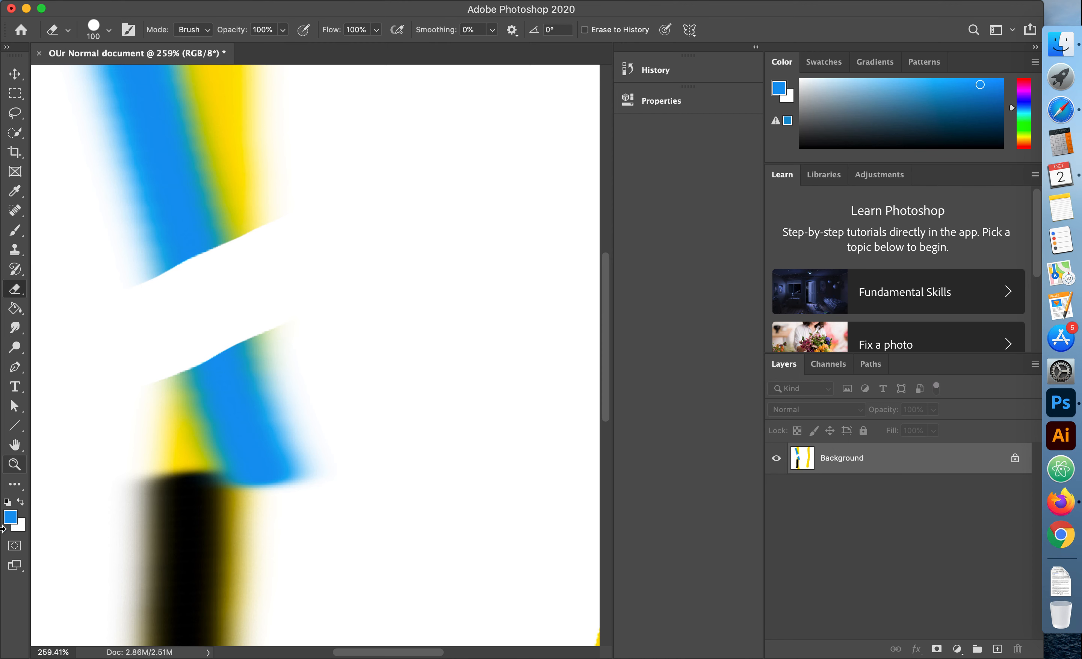
- Make blue the background color and erase a wide area over the blue, yellow and black strokes so it fills with blue
left_click(21, 502)
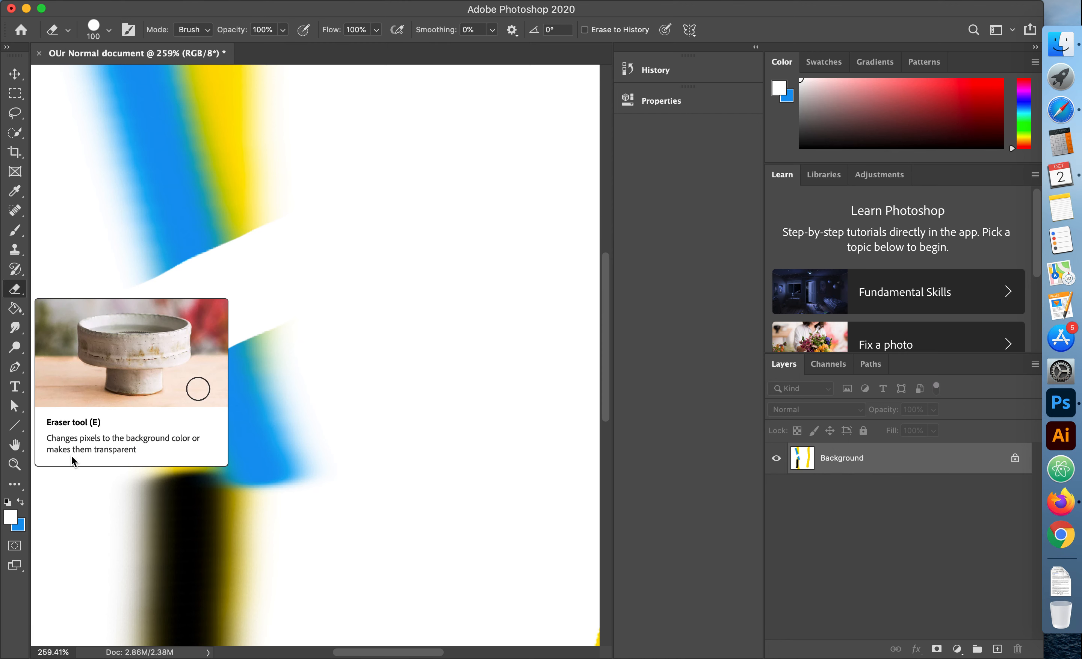
mouse_move(86, 542)
left_mouse_down()
mouse_move(187, 490)
mouse_move(458, 408)
mouse_move(459, 392)
mouse_move(394, 364)
mouse_move(276, 406)
mouse_move(101, 490)
mouse_move(53, 489)
mouse_move(56, 427)
mouse_move(310, 358)
mouse_move(442, 340)
mouse_move(380, 301)
mouse_move(140, 413)
mouse_move(59, 417)
mouse_move(227, 326)
mouse_move(353, 295)
left_mouse_up()
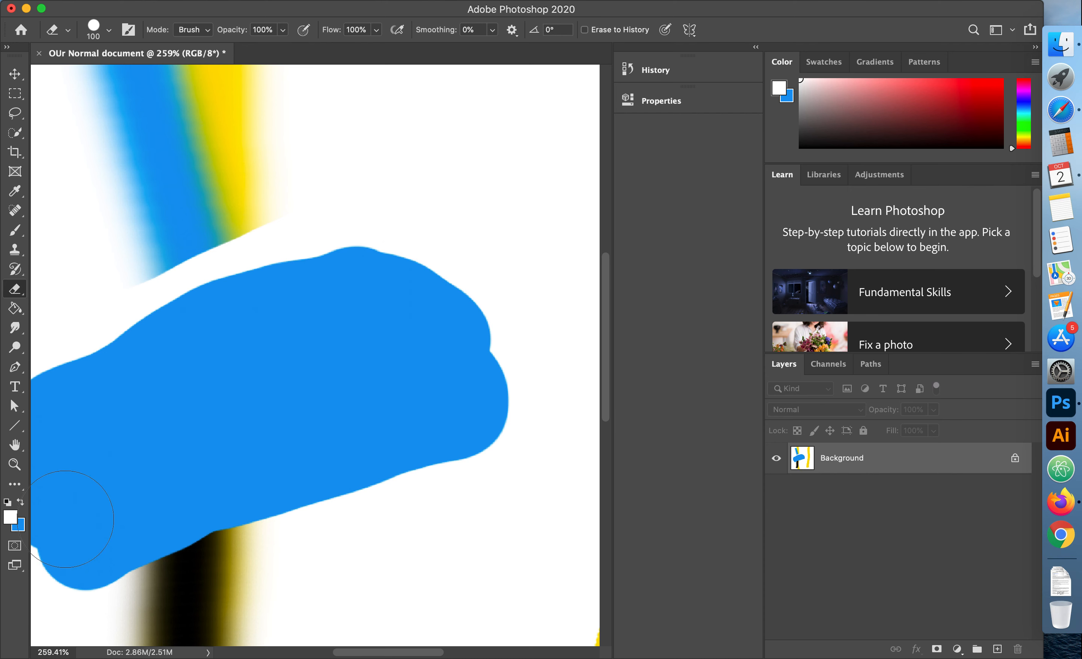
- Set the background color to green 18a009 and erase a diagonal band above and across the blue area
left_click(20, 525)
mouse_move(493, 351)
left_mouse_down()
mouse_move(532, 326)
mouse_move(439, 307)
mouse_move(456, 299)
left_mouse_up()
left_click_drag(593, 335, 595, 350)
left_click_drag(559, 277, 561, 290)
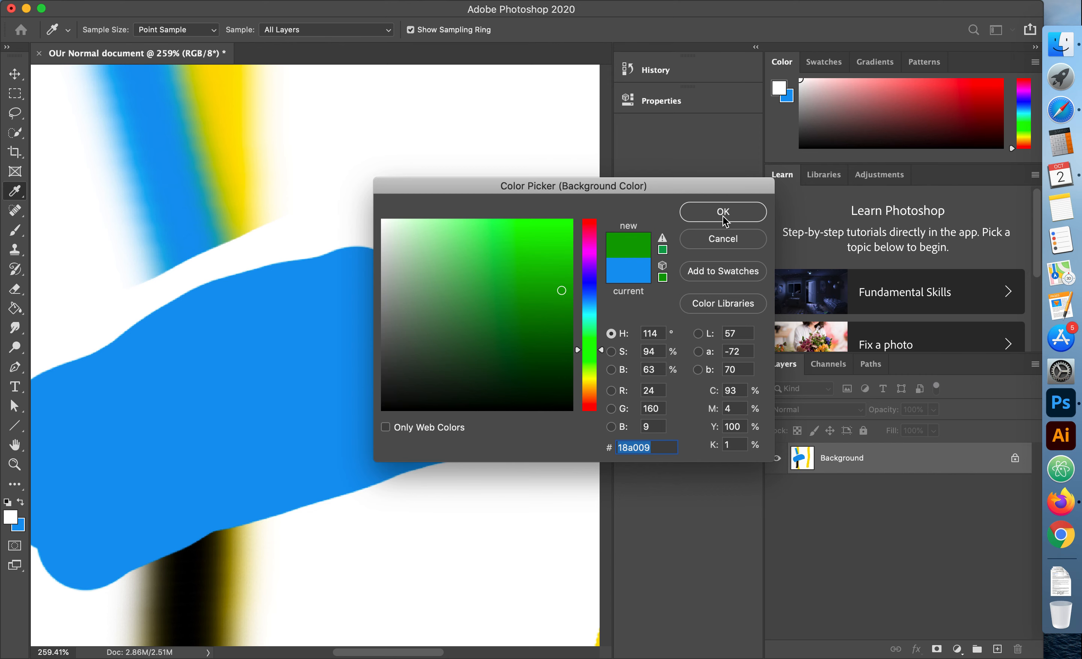
left_click(723, 218)
key("e")
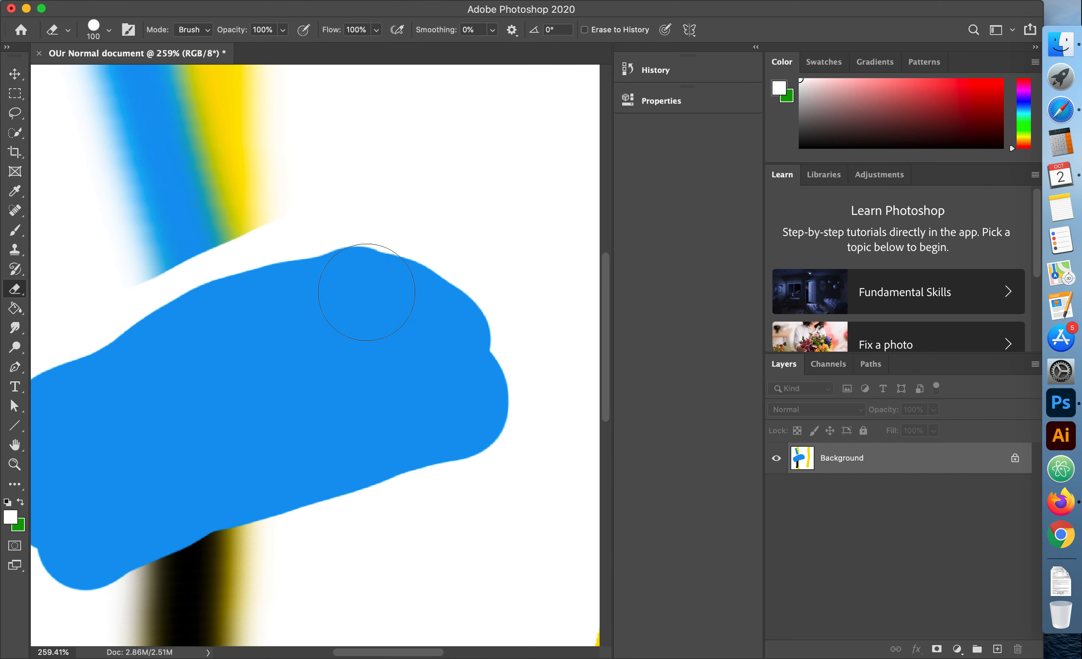
mouse_move(488, 188)
left_mouse_down()
mouse_move(391, 229)
mouse_move(89, 406)
left_mouse_up()
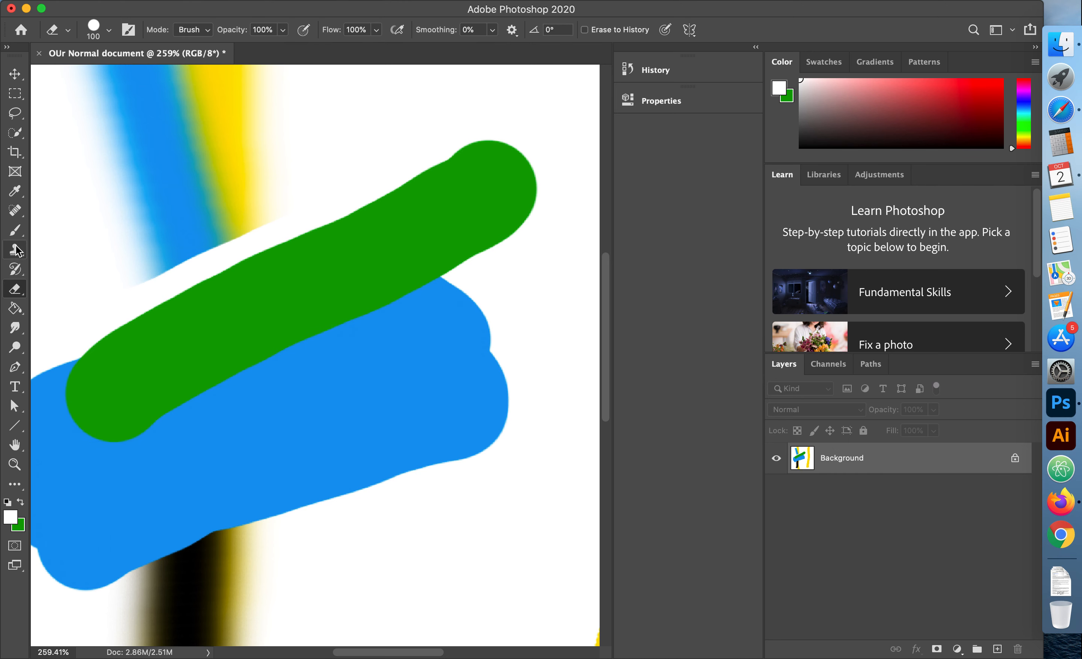
- Make green the Brush foreground color and paint several adjoining vertical strokes across the green band and blue area
left_click(14, 230)
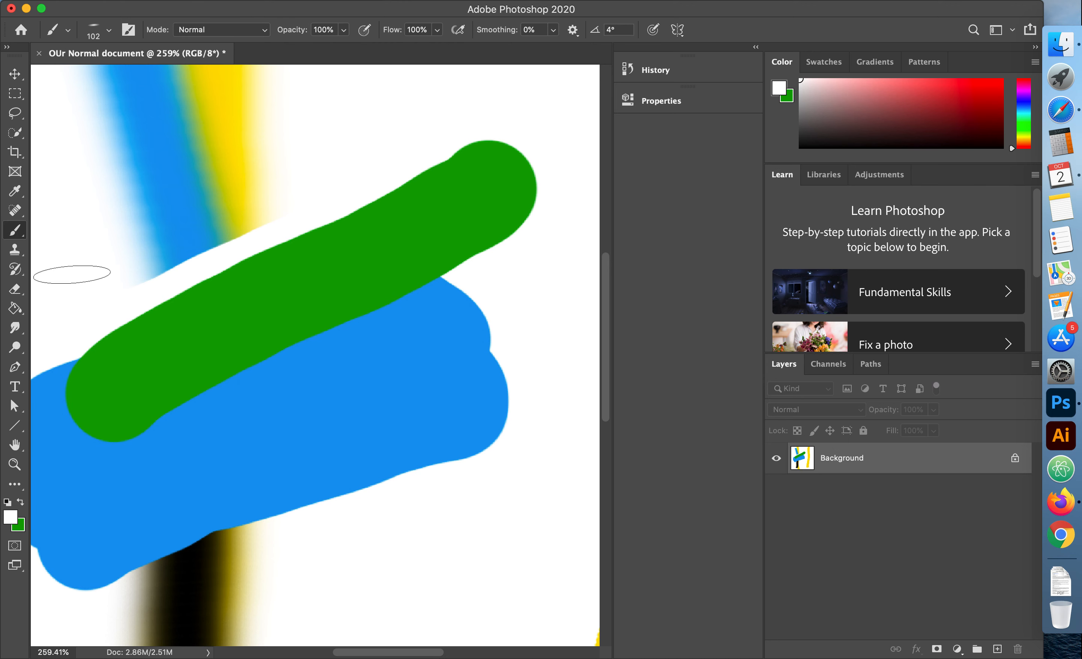
key("x")
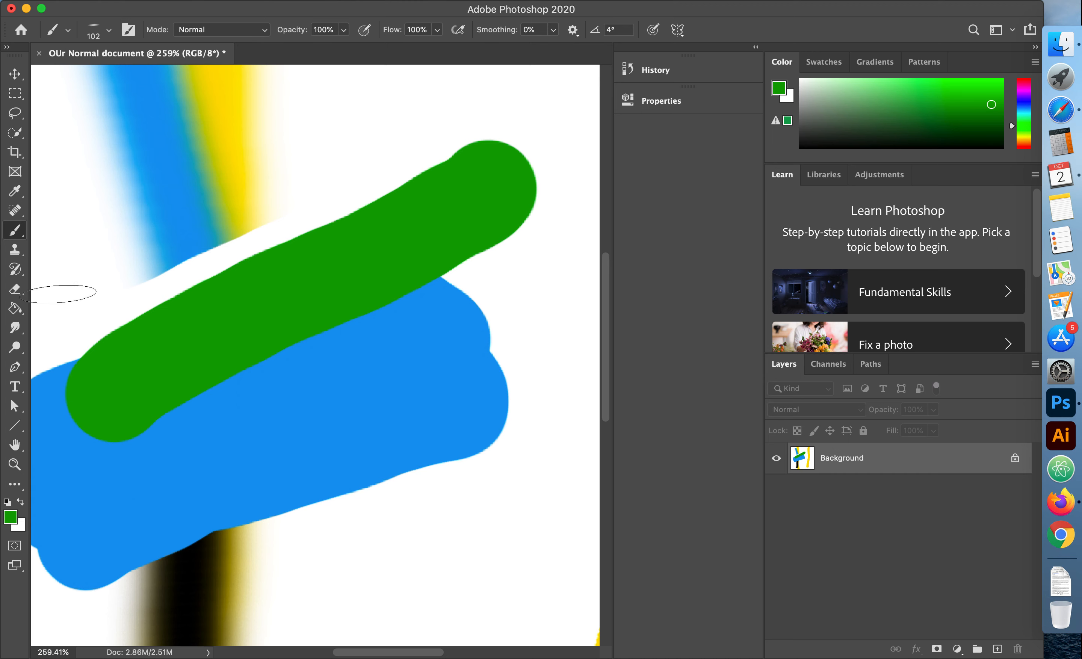
mouse_move(247, 248)
left_mouse_down()
mouse_move(241, 439)
mouse_move(255, 527)
left_mouse_up()
left_click_drag(307, 206, 322, 378)
left_click_drag(318, 455, 335, 562)
mouse_move(368, 187)
left_mouse_down()
mouse_move(382, 318)
mouse_move(374, 577)
left_mouse_up()
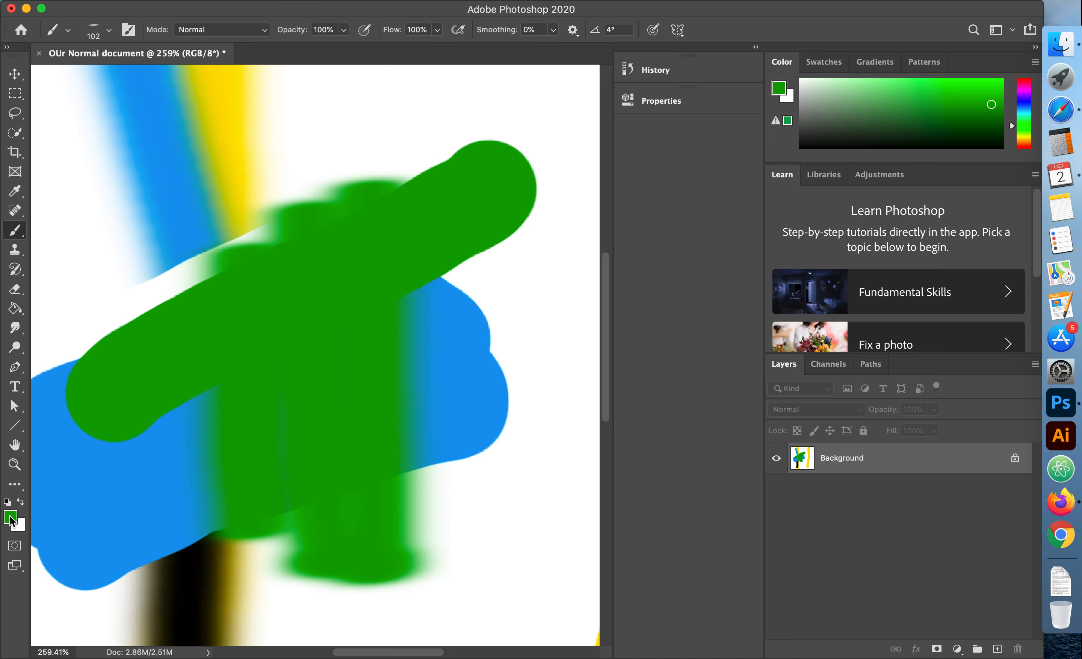
- Make white the foreground color and paint over the middle of the green and blue areas
key("x")
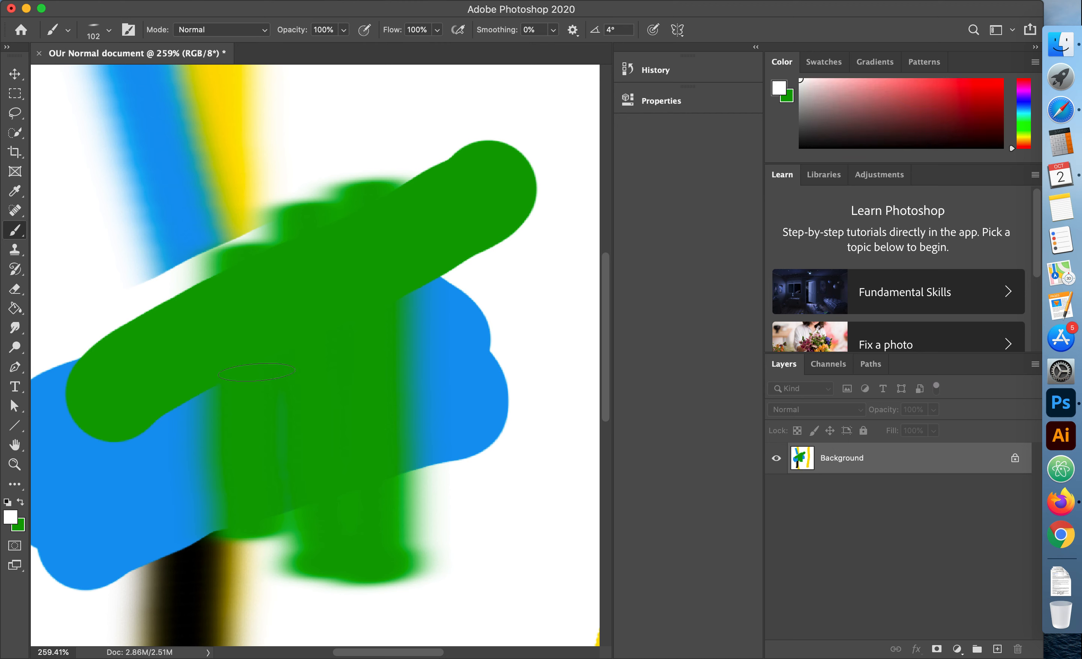
mouse_move(257, 372)
left_mouse_down()
mouse_move(266, 348)
mouse_move(262, 407)
mouse_move(291, 306)
mouse_move(293, 391)
mouse_move(323, 292)
mouse_move(355, 410)
mouse_move(384, 379)
mouse_move(399, 272)
mouse_move(438, 269)
mouse_move(464, 292)
mouse_move(460, 404)
mouse_move(501, 382)
mouse_move(489, 423)
mouse_move(454, 468)
mouse_move(422, 430)
mouse_move(372, 473)
mouse_move(348, 450)
mouse_move(332, 461)
mouse_move(286, 438)
mouse_move(240, 465)
mouse_move(235, 487)
mouse_move(284, 428)
mouse_move(323, 434)
mouse_move(249, 428)
mouse_move(225, 452)
mouse_move(225, 328)
mouse_move(260, 232)
mouse_move(261, 286)
mouse_move(319, 202)
mouse_move(333, 199)
mouse_move(320, 287)
left_mouse_up()
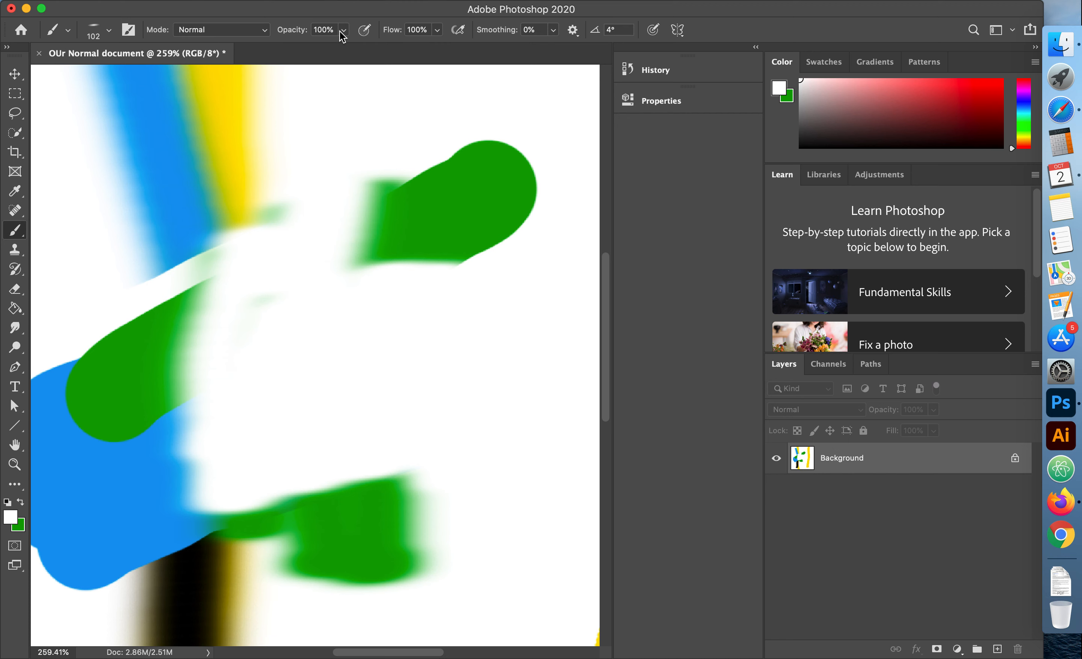
- Set the brush hardness to 100% and paint a short vertical green stroke at 100% opacity on the white area
left_click(365, 30)
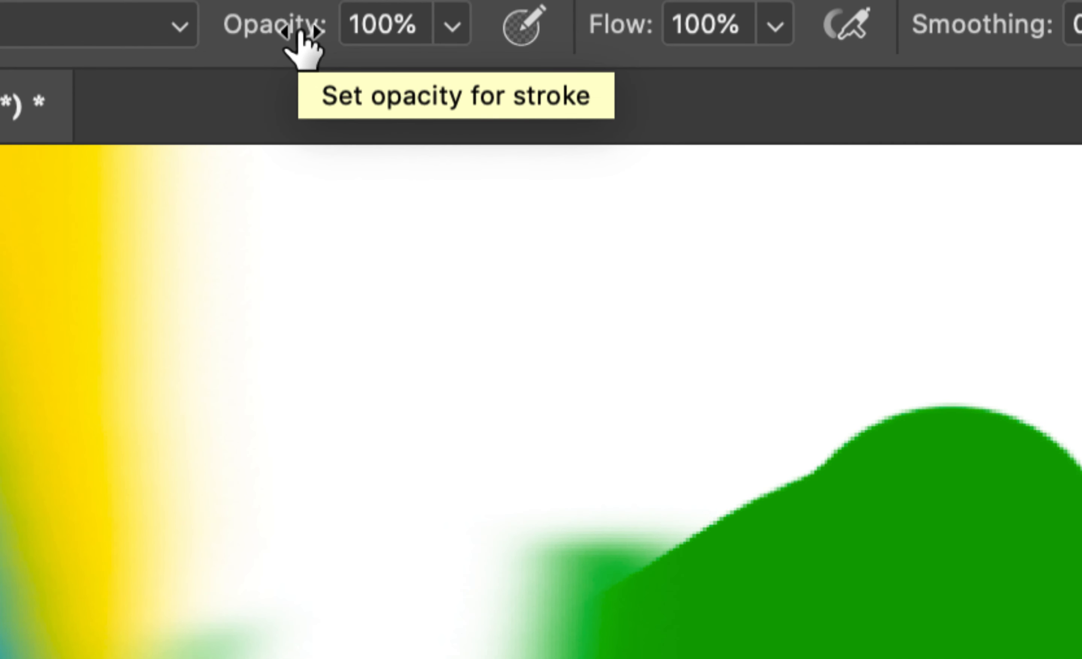
left_click(446, 29)
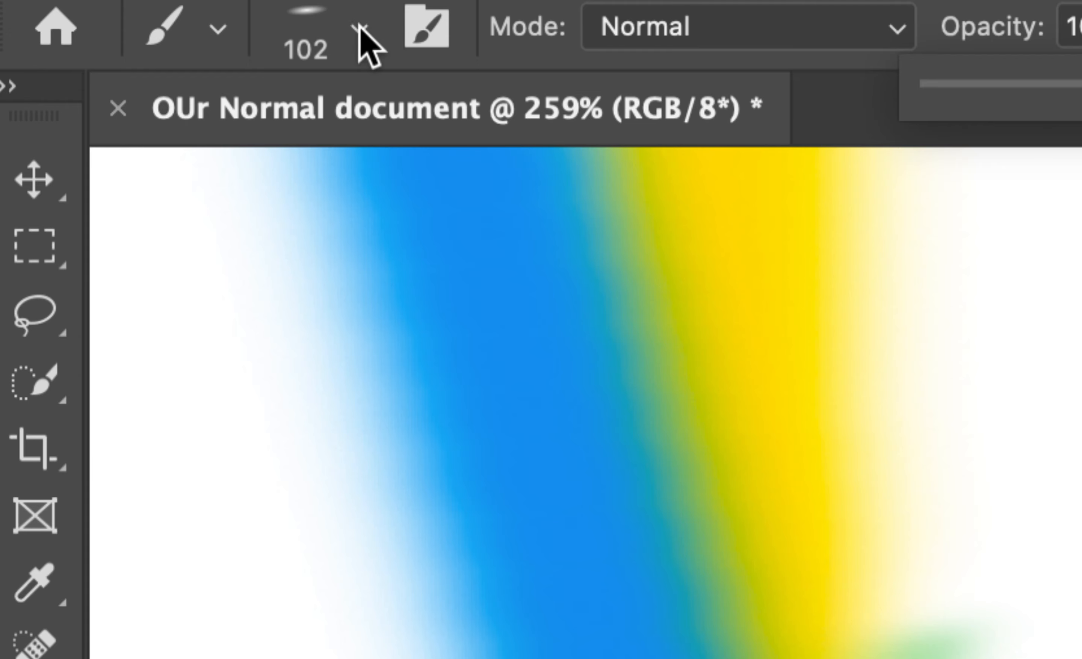
left_click(361, 26)
mouse_move(326, 306)
left_mouse_down()
mouse_move(370, 321)
mouse_move(692, 307)
left_mouse_up()
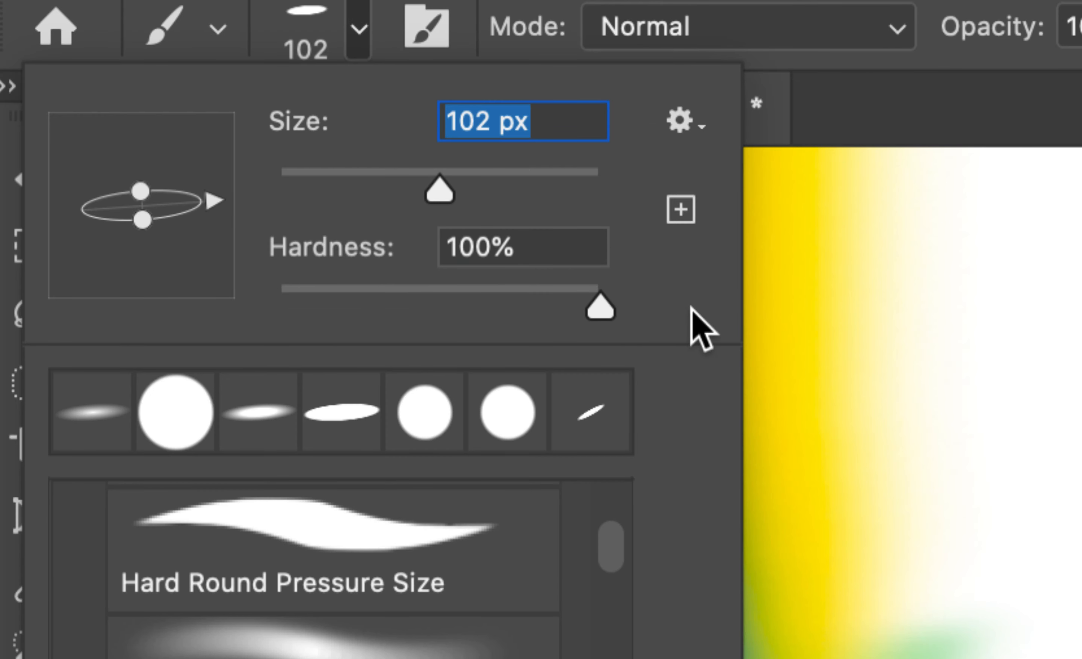
left_click(360, 29)
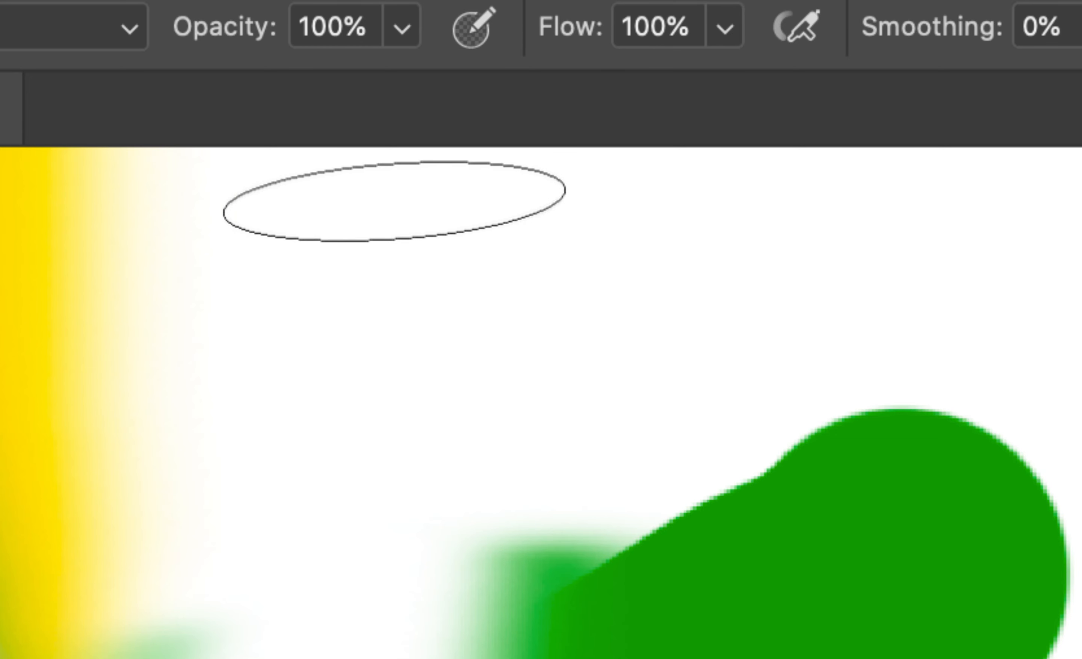
left_click_drag(371, 213, 397, 555)
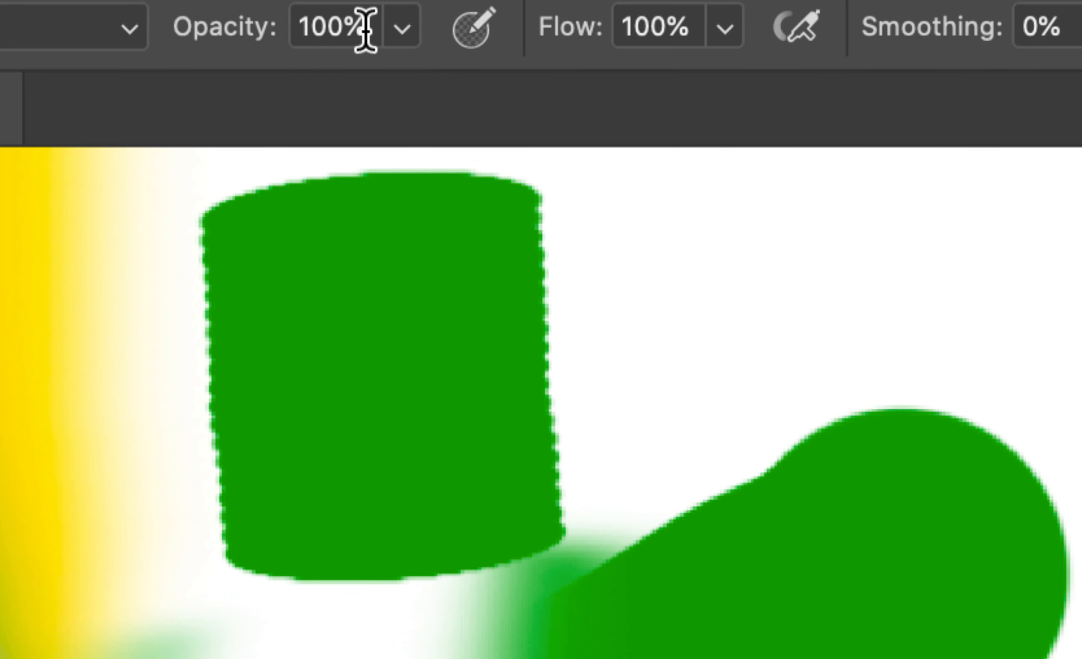
- Lower the brush opacity to 68% and paint a second short green stroke to the right of the first
left_click(404, 23)
left_click_drag(399, 90, 325, 92)
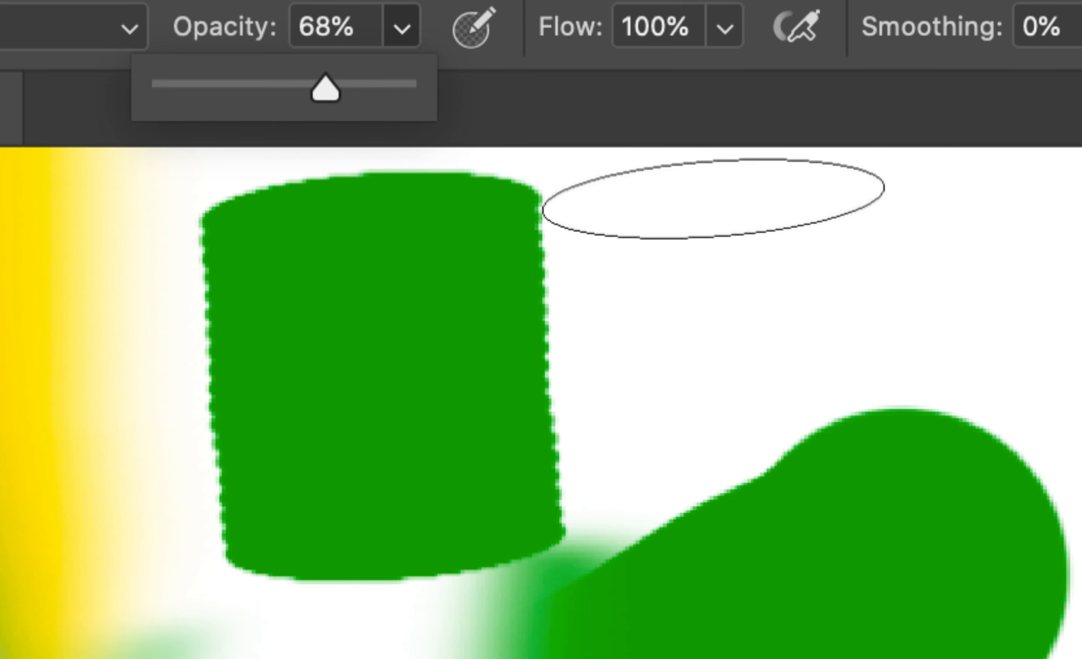
left_click_drag(730, 195, 783, 451)
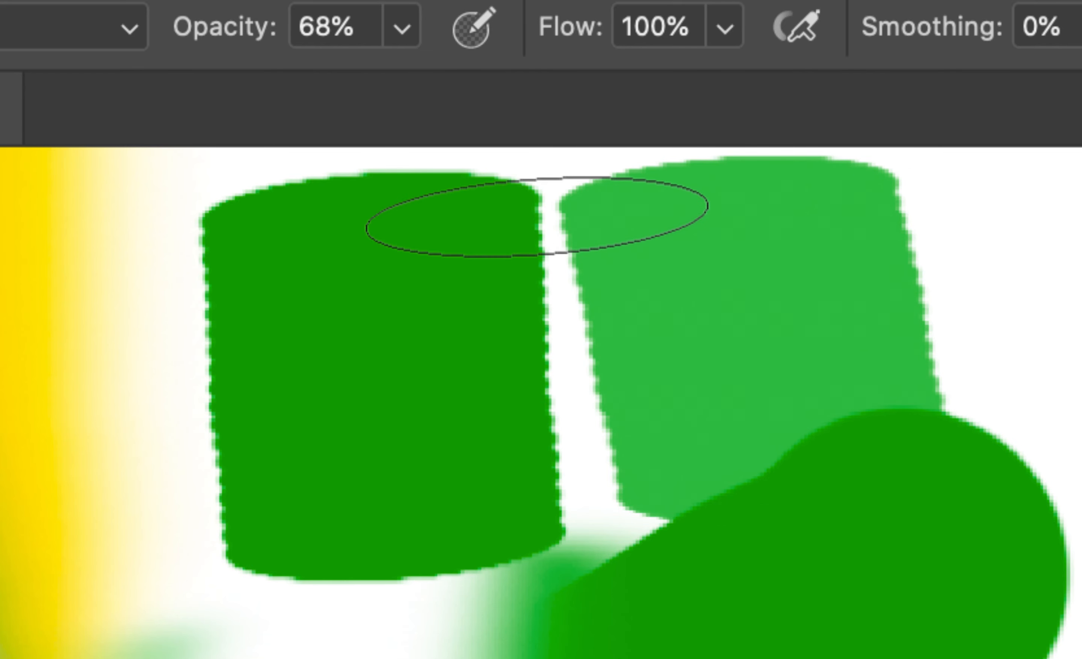
- Lower the brush opacity to 34% and paint several overlapping green strokes beside the second one to build up the color
left_click(402, 27)
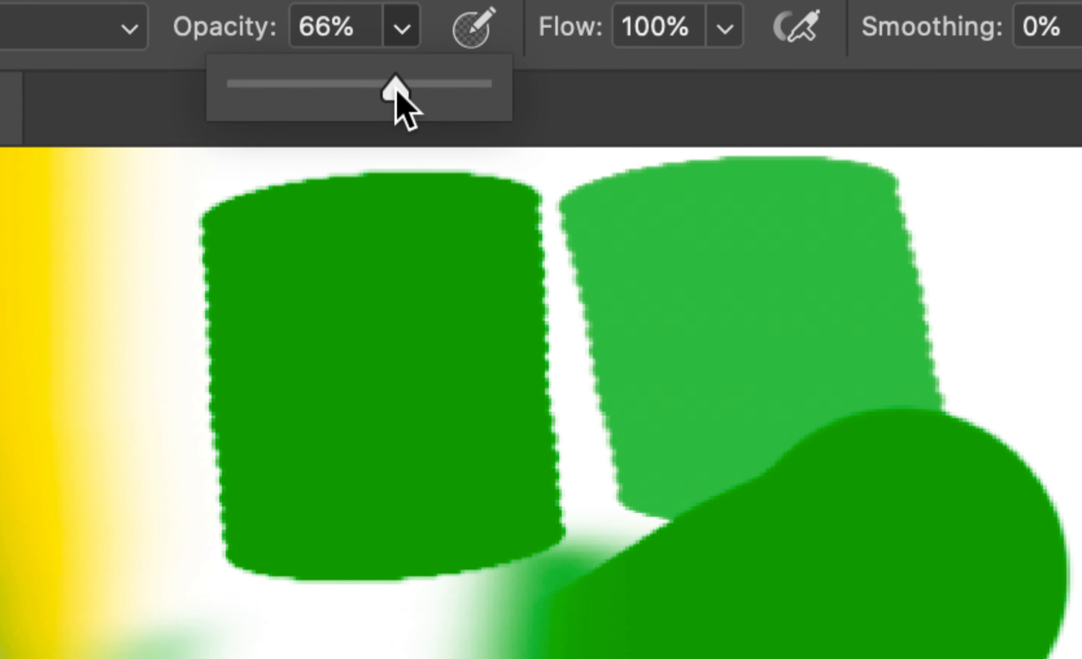
mouse_move(953, 198)
left_mouse_down()
mouse_move(1006, 320)
mouse_move(1079, 400)
left_mouse_up()
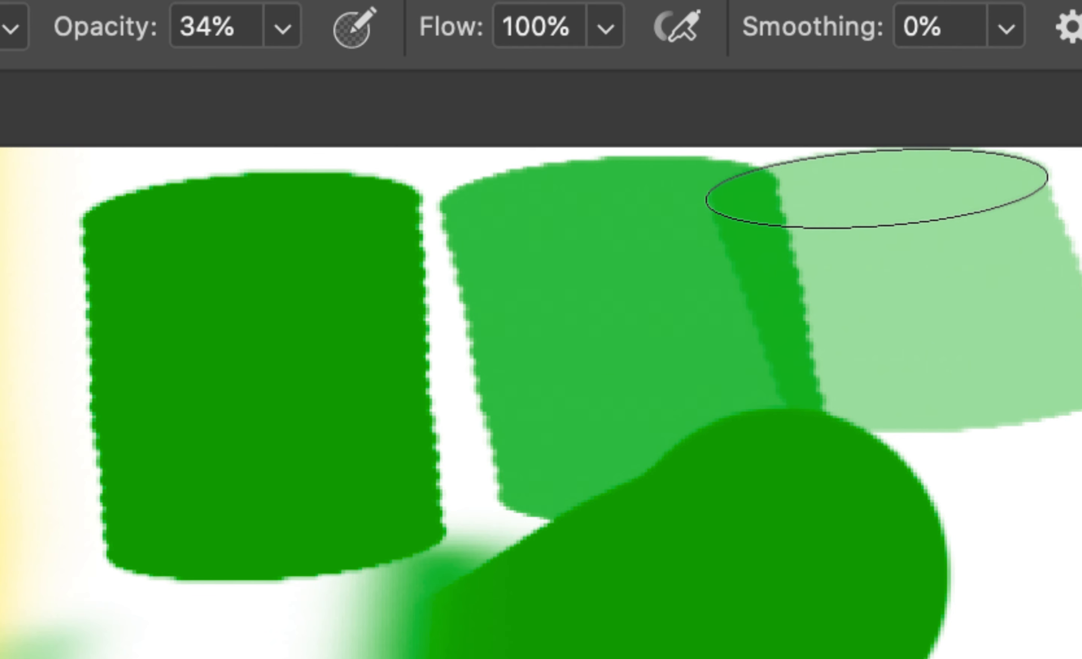
mouse_move(878, 189)
left_mouse_down()
mouse_move(861, 193)
mouse_move(900, 230)
mouse_move(957, 398)
mouse_move(890, 233)
mouse_move(933, 278)
mouse_move(919, 206)
mouse_move(927, 287)
left_mouse_up()
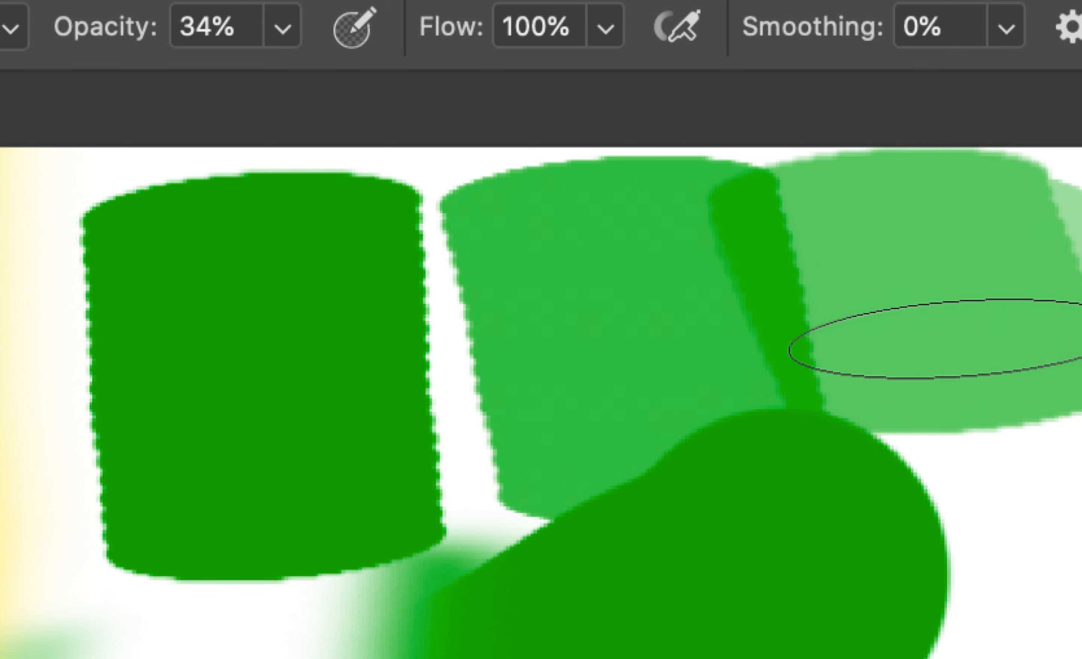
mouse_move(913, 209)
left_mouse_down()
mouse_move(955, 355)
mouse_move(967, 312)
mouse_move(984, 403)
left_mouse_up()
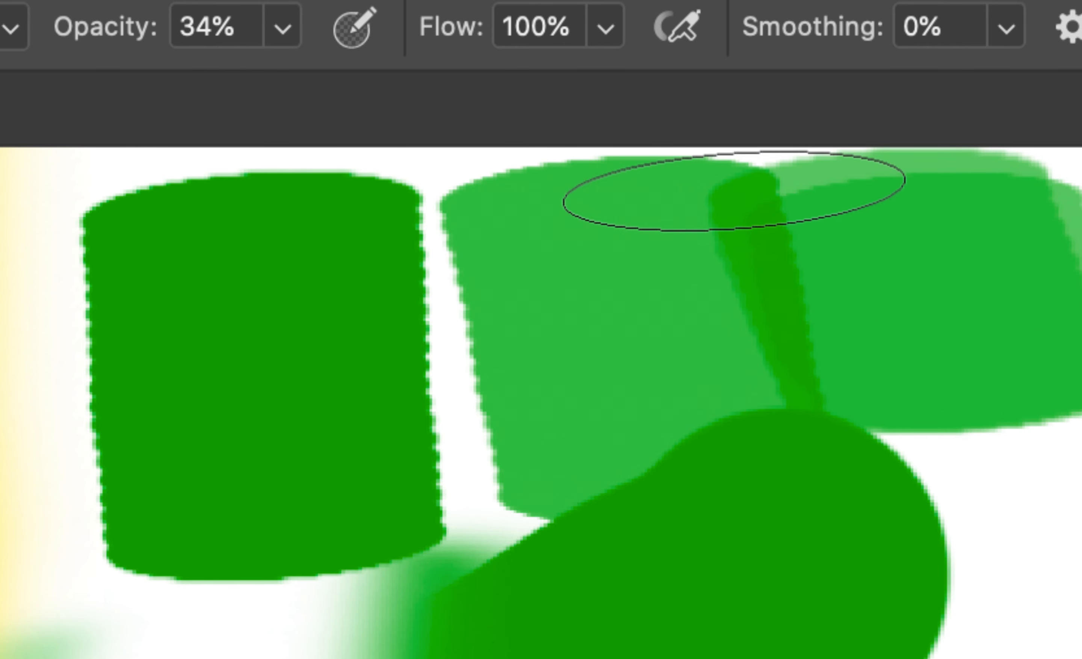
mouse_move(850, 248)
left_mouse_down()
mouse_move(851, 237)
mouse_move(828, 311)
mouse_move(869, 283)
mouse_move(866, 232)
left_mouse_up()
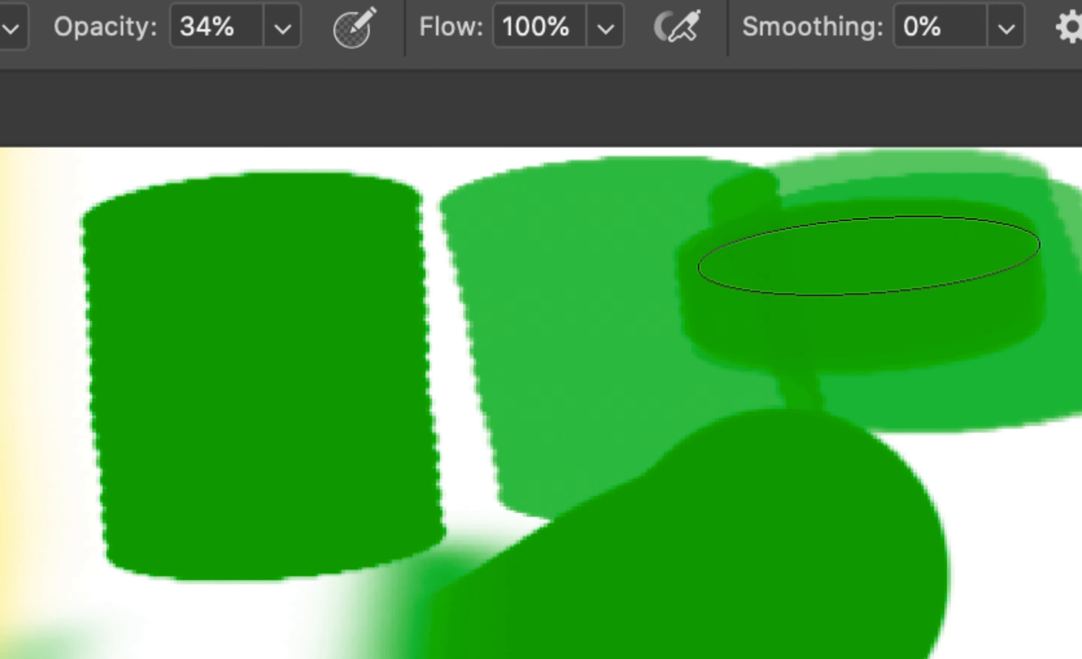
- Paint more overlapping green strokes at 34% opacity across the lighter green strokes to deepen their color
left_click_drag(869, 256, 850, 258)
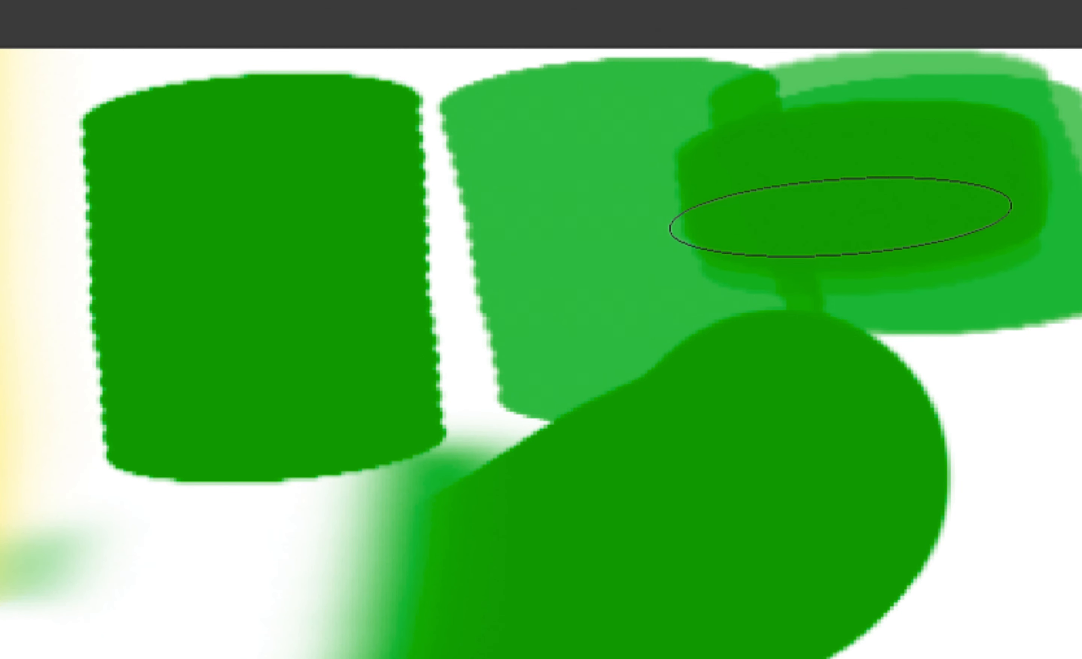
mouse_move(831, 217)
left_mouse_down()
mouse_move(831, 282)
mouse_move(831, 266)
mouse_move(857, 331)
mouse_move(859, 282)
mouse_move(869, 338)
mouse_move(859, 308)
mouse_move(861, 347)
mouse_move(841, 282)
mouse_move(857, 357)
left_mouse_up()
mouse_move(693, 315)
left_mouse_down()
mouse_move(703, 285)
mouse_move(722, 276)
left_mouse_up()
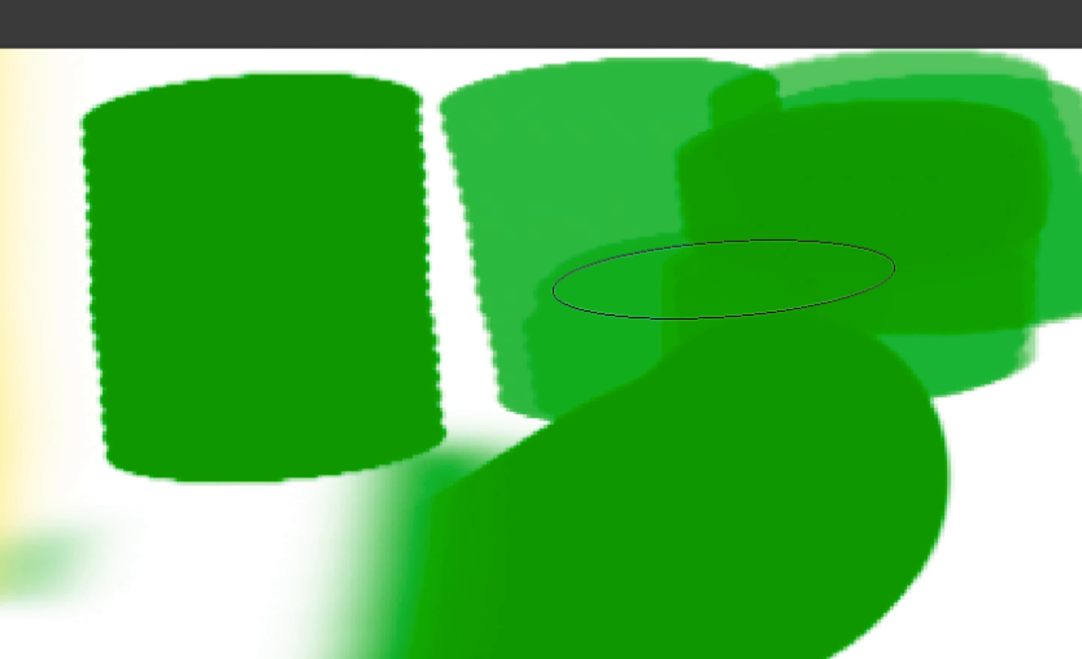
mouse_move(493, 196)
left_mouse_down()
mouse_move(601, 144)
mouse_move(800, 247)
mouse_move(804, 273)
mouse_move(573, 227)
mouse_move(461, 285)
mouse_move(512, 166)
mouse_move(555, 256)
left_mouse_up()
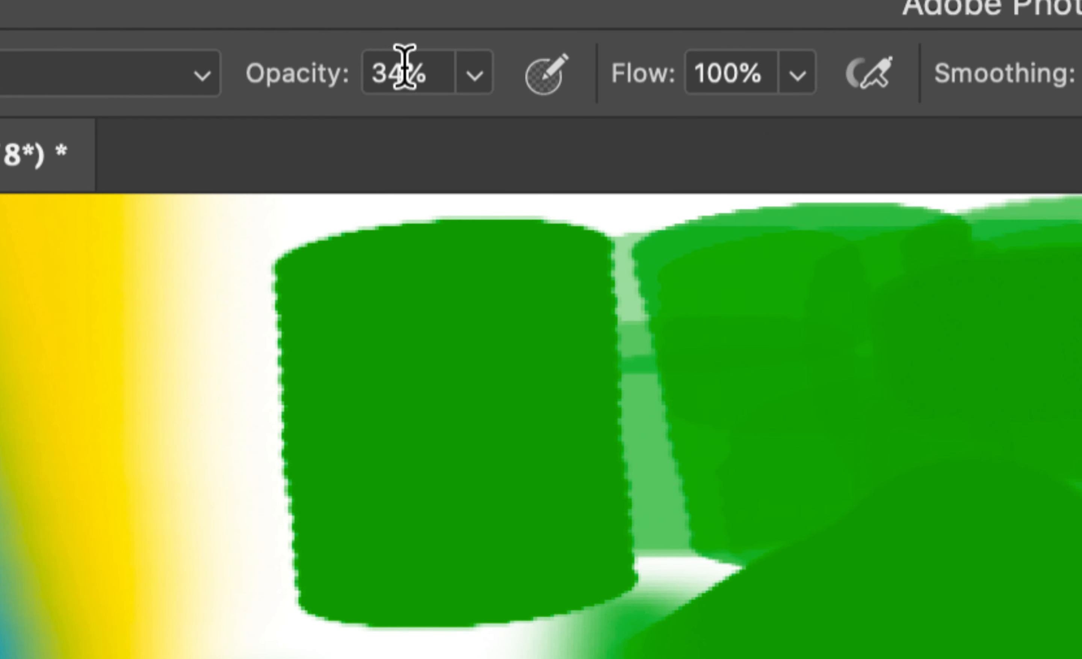
- Paint a short vertical green stroke below the rounded green shape with 100% opacity, 100% flow and airbrush-style build-up enabled
left_click(473, 74)
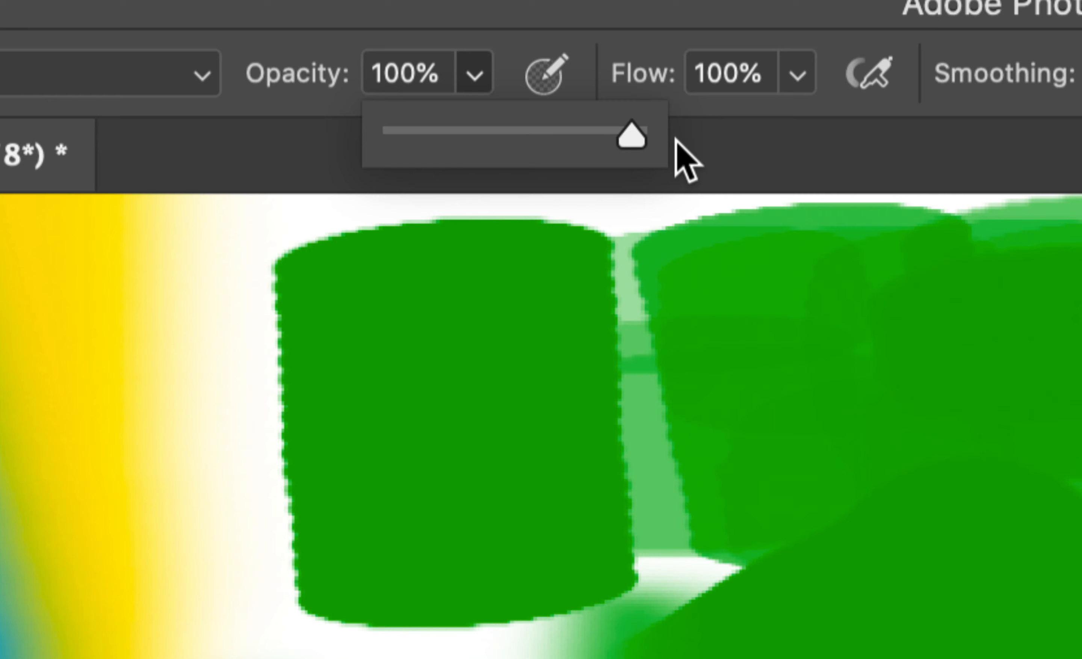
left_click(796, 72)
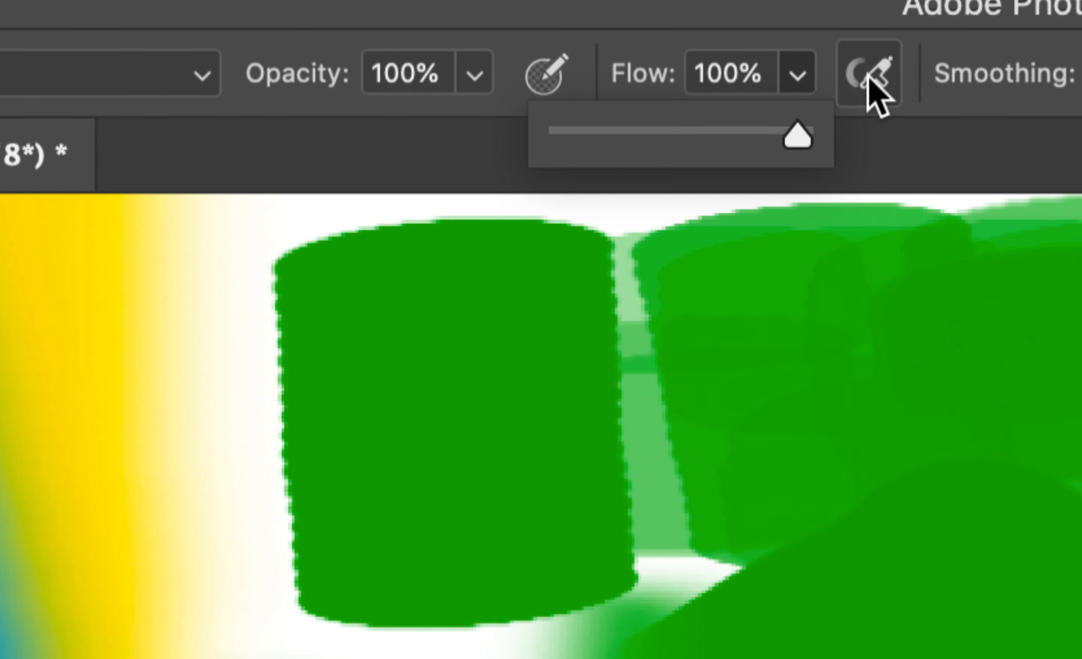
left_click(866, 85)
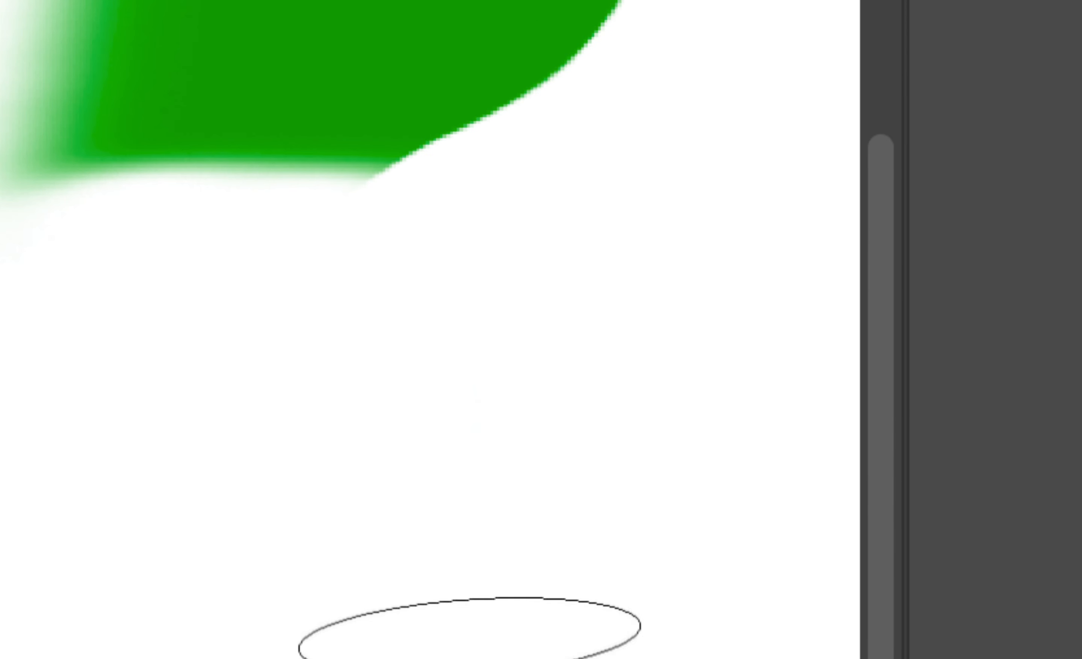
left_click_drag(529, 266, 558, 541)
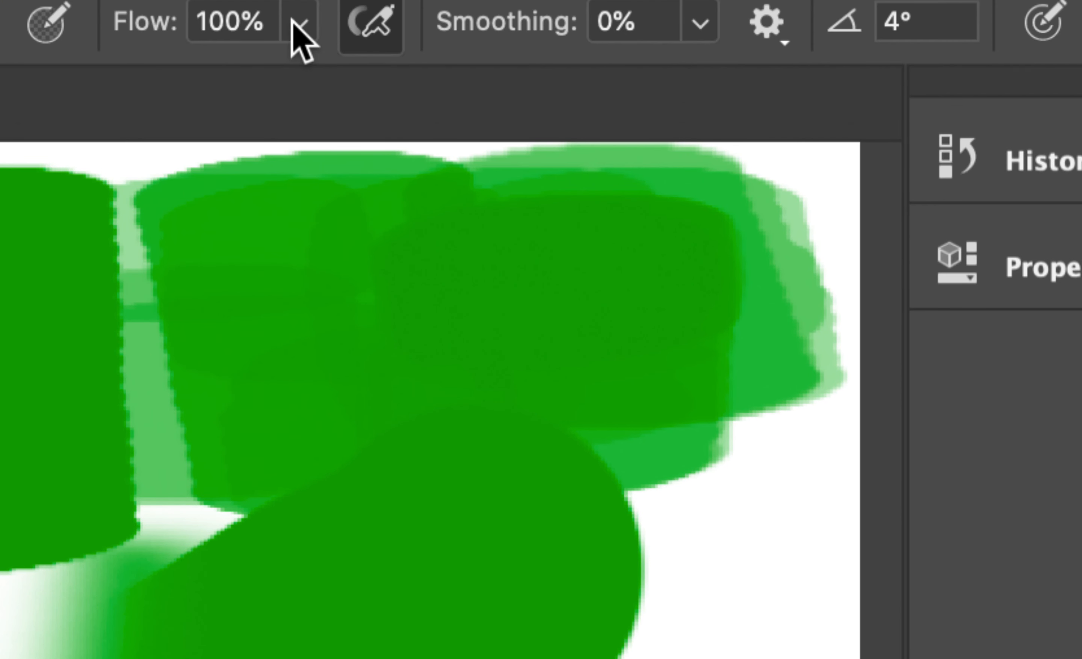
- Lower the brush flow and paint several overlapping vertical green strokes beside the full-flow stroke
left_click(300, 23)
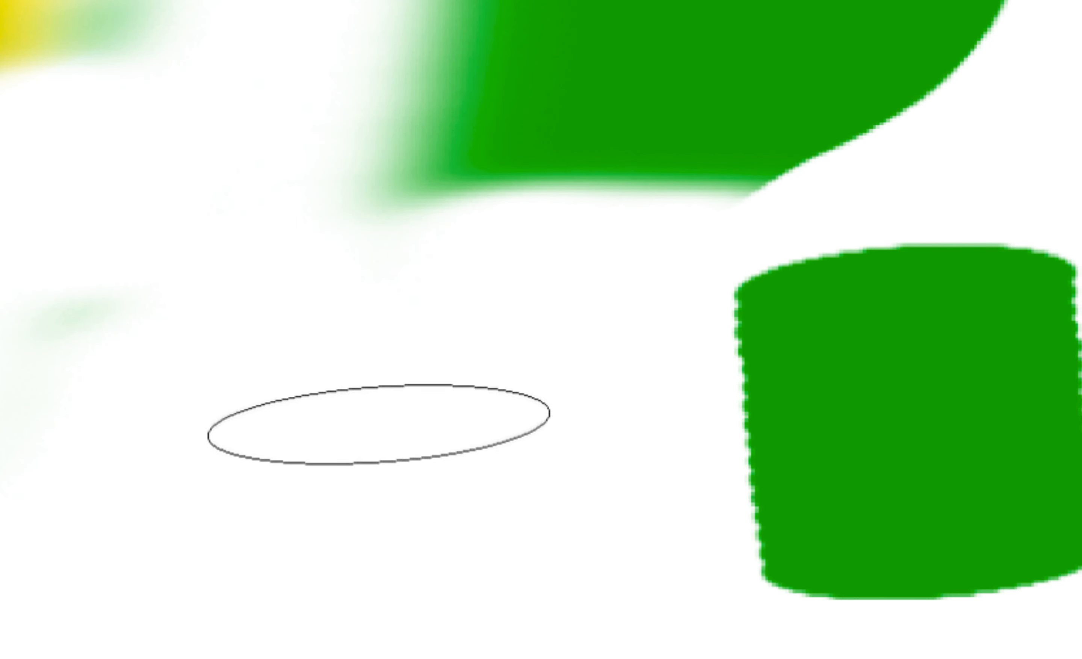
left_click_drag(415, 281, 486, 627)
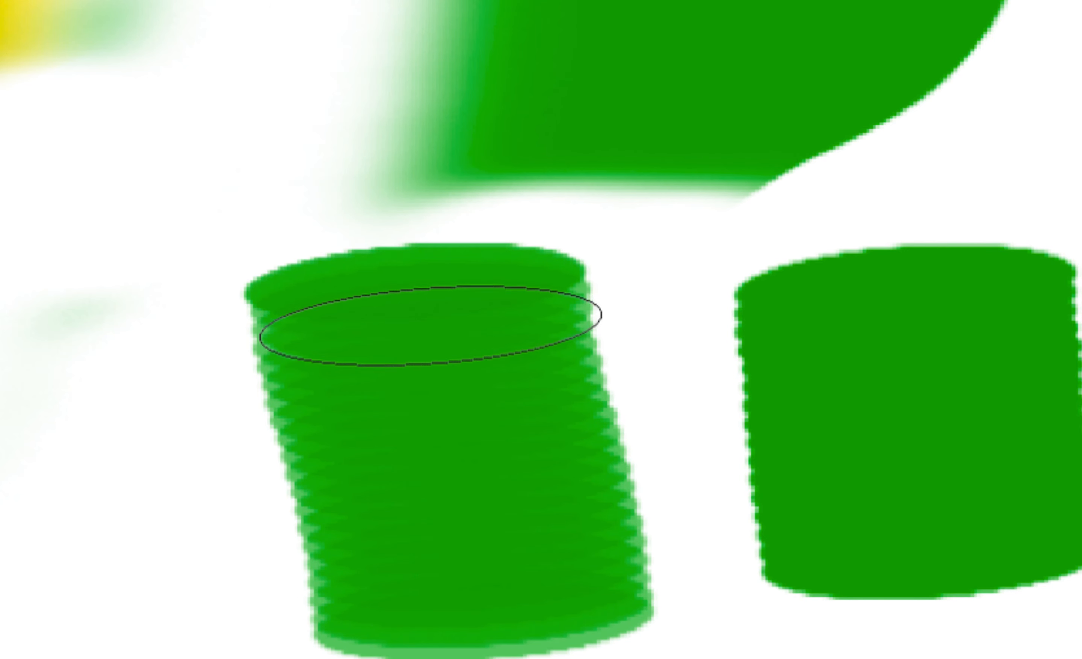
left_click_drag(511, 267, 588, 562)
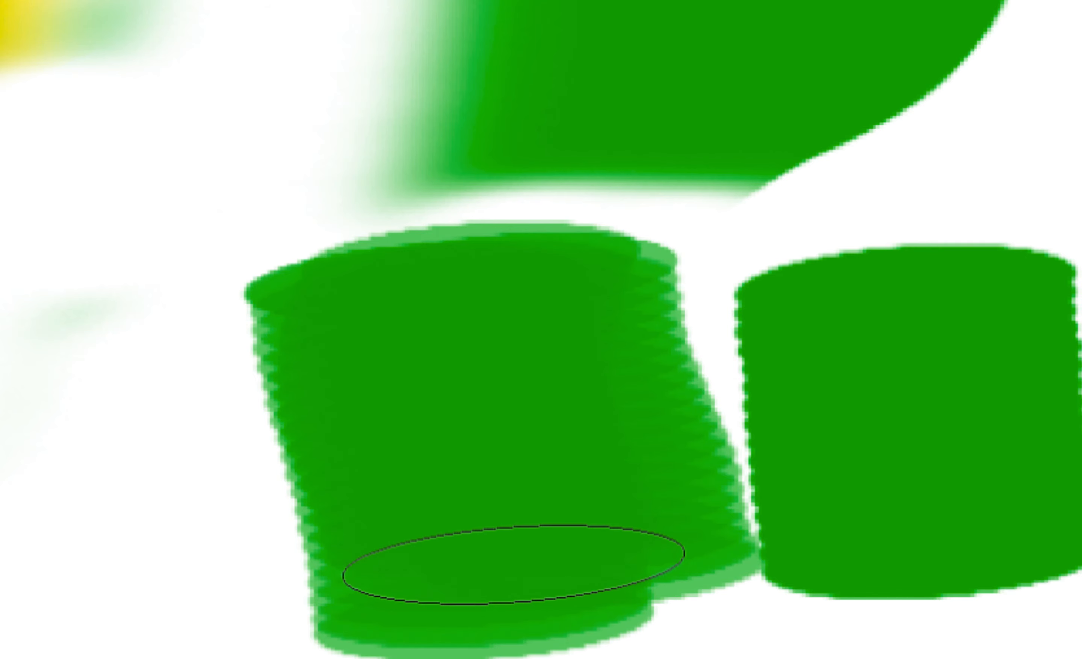
mouse_move(228, 280)
left_mouse_down()
mouse_move(207, 484)
mouse_move(229, 571)
left_mouse_up()
left_click_drag(269, 193, 271, 425)
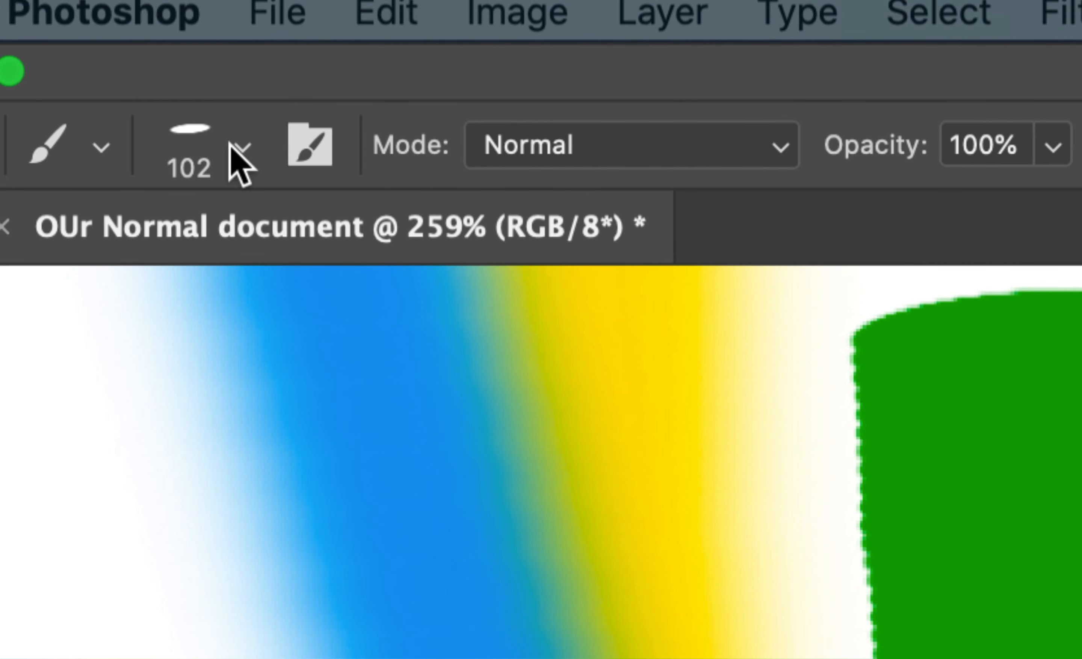
- Reduce the brush hardness to 54% and paint soft-edged green strokes in the white area below the hard-edged ones
left_click(238, 153)
key("Tab")
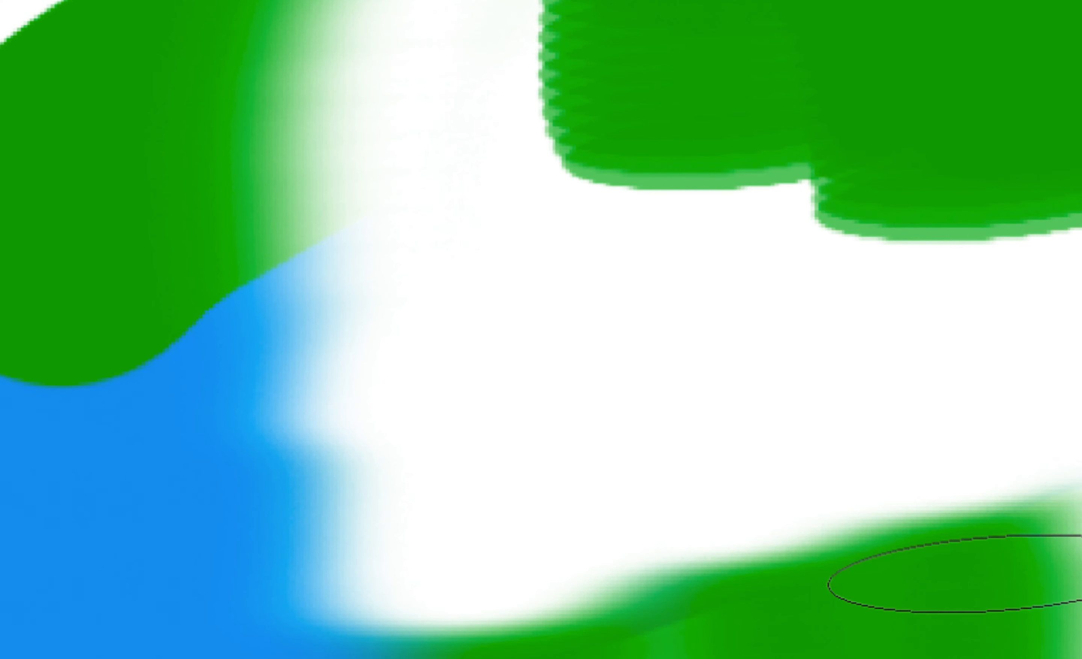
left_click_drag(791, 470, 894, 651)
left_click_drag(628, 229, 857, 503)
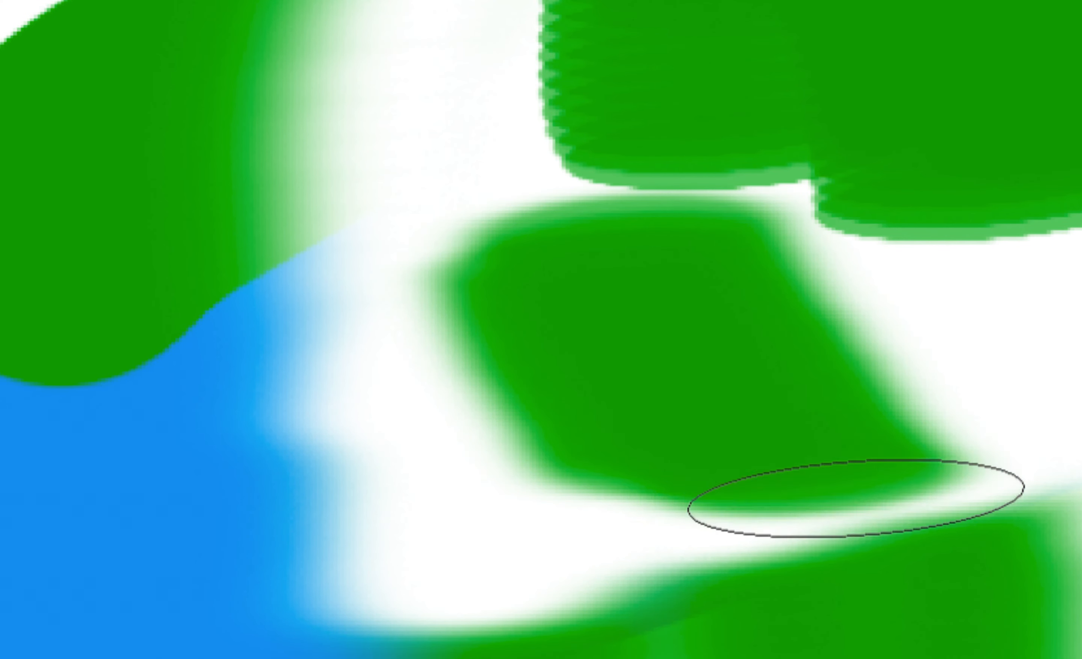
left_click_drag(534, 266, 746, 527)
mouse_move(510, 192)
left_mouse_down()
mouse_move(613, 345)
mouse_move(560, 133)
mouse_move(551, 294)
mouse_move(654, 118)
mouse_move(690, 272)
mouse_move(672, 105)
mouse_move(875, 314)
mouse_move(970, 364)
left_mouse_up()
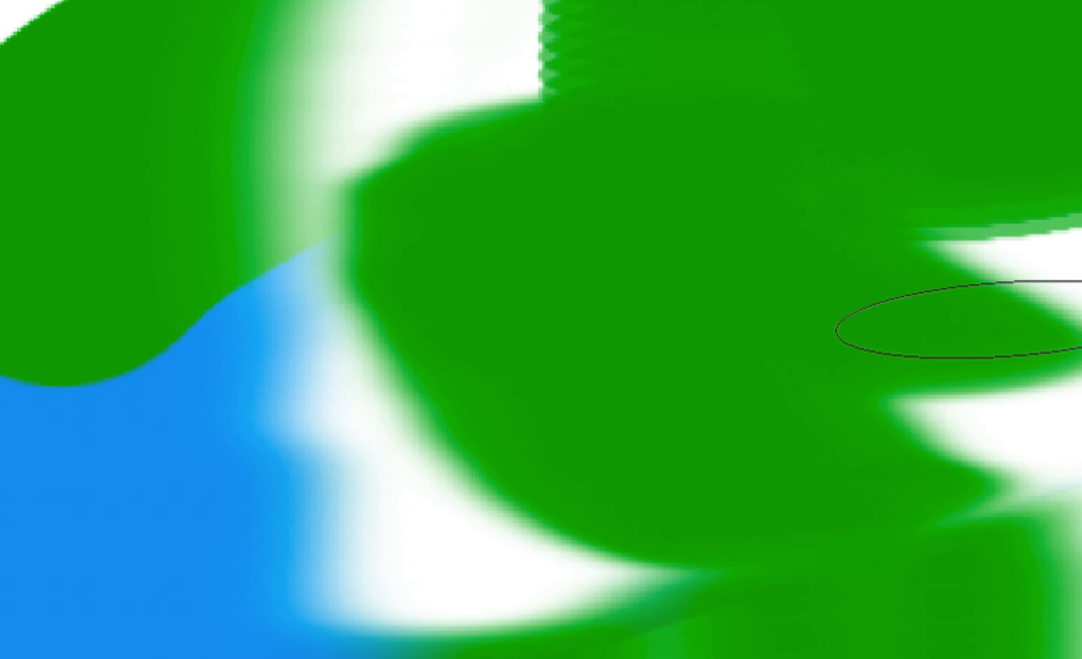
scroll(949, 350, "right", 10)
left_click_drag(892, 288, 857, 483)
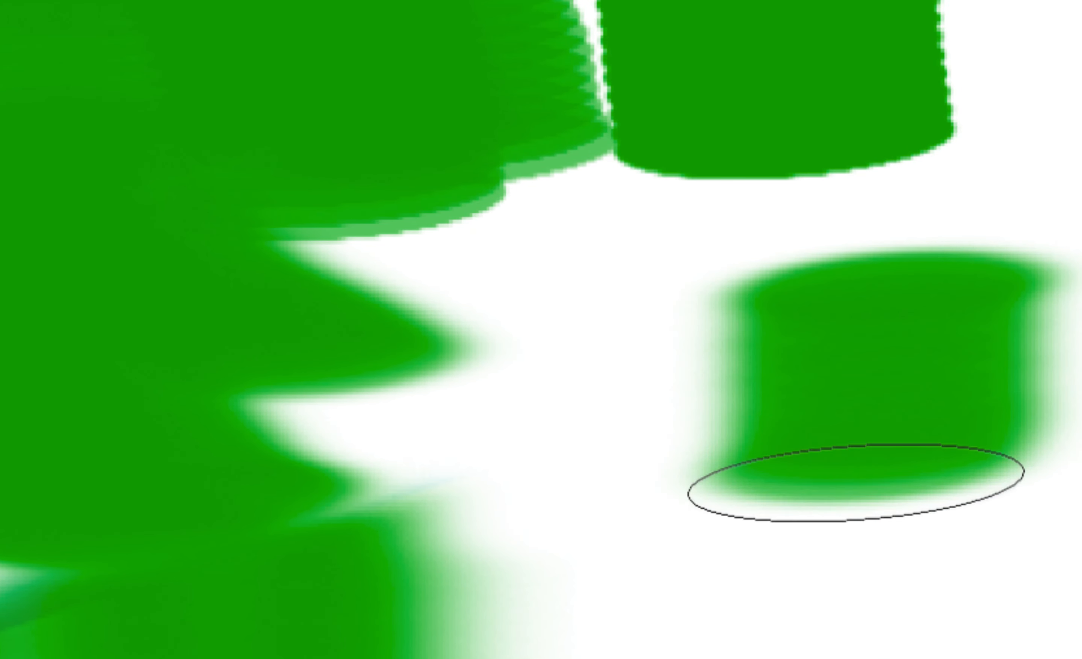
- Lower the brush flow to 13% and paint soft green strokes in the white area beside the rounded green shape
scroll(560, 164, "up", 8)
scroll(386, 18, "up", 6)
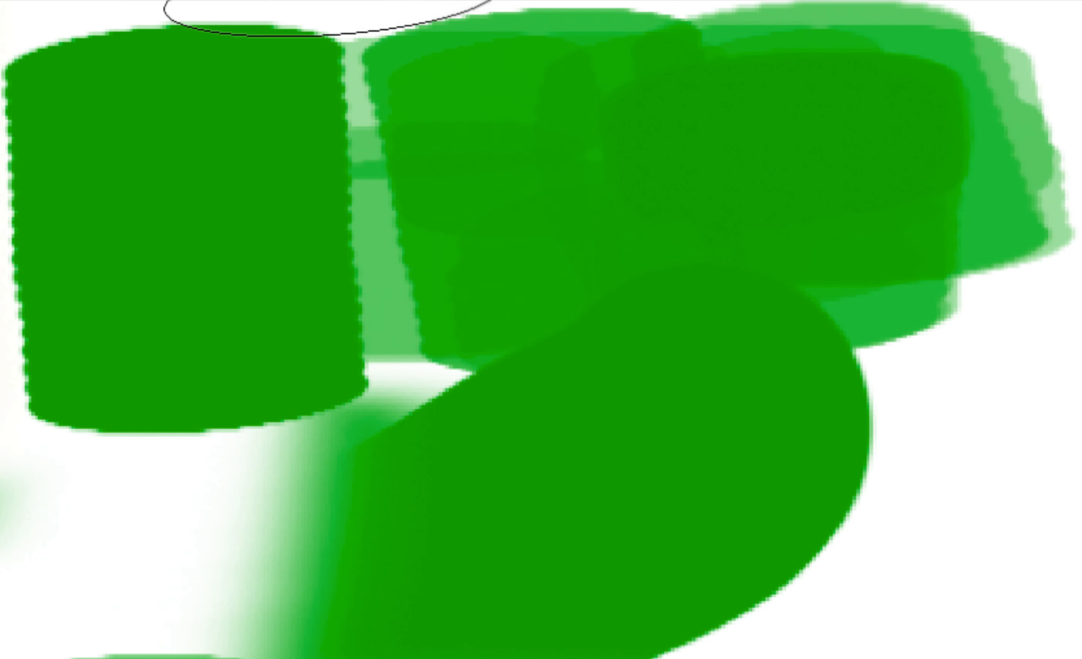
left_click(522, 86)
left_click_drag(533, 143, 451, 143)
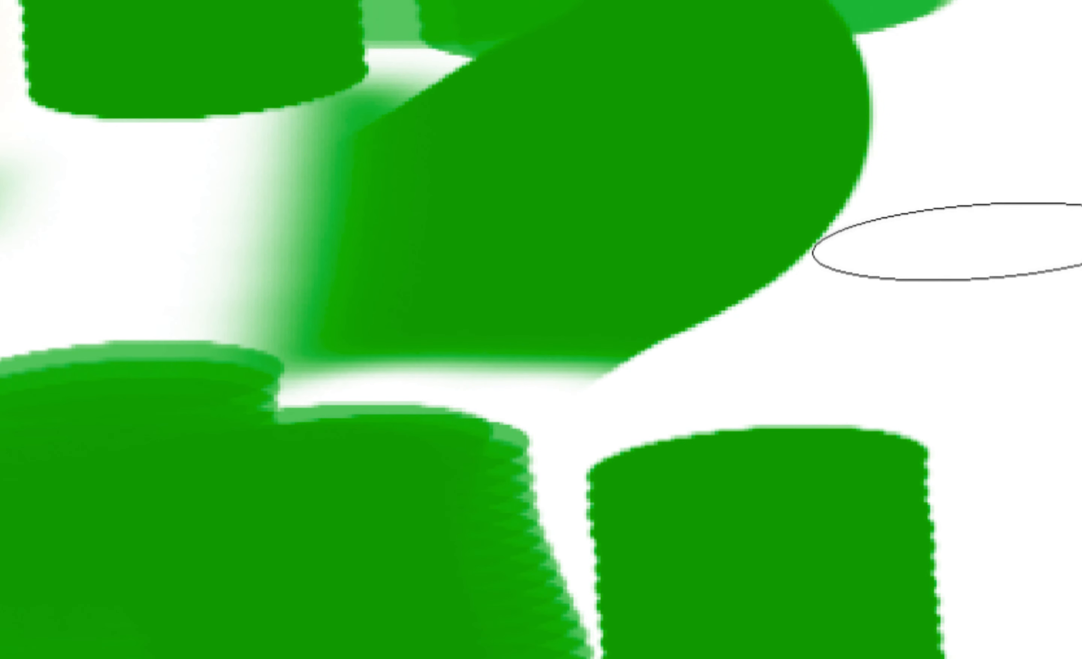
mouse_move(942, 242)
left_mouse_down()
mouse_move(962, 478)
mouse_move(952, 242)
mouse_move(988, 442)
mouse_move(959, 254)
mouse_move(958, 140)
mouse_move(984, 327)
left_mouse_up()
left_click_drag(1030, 120, 1031, 285)
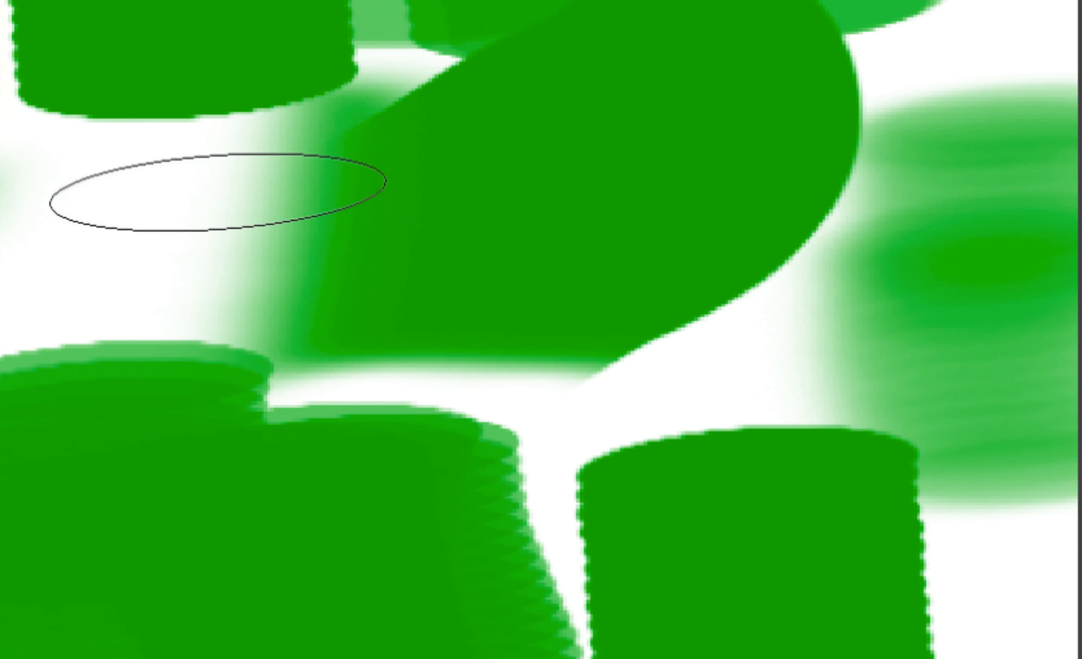
- Fill the whole canvas with white and paint a slanted soft green stroke at 13% flow
key("shift+BackSpace")
key("Return")
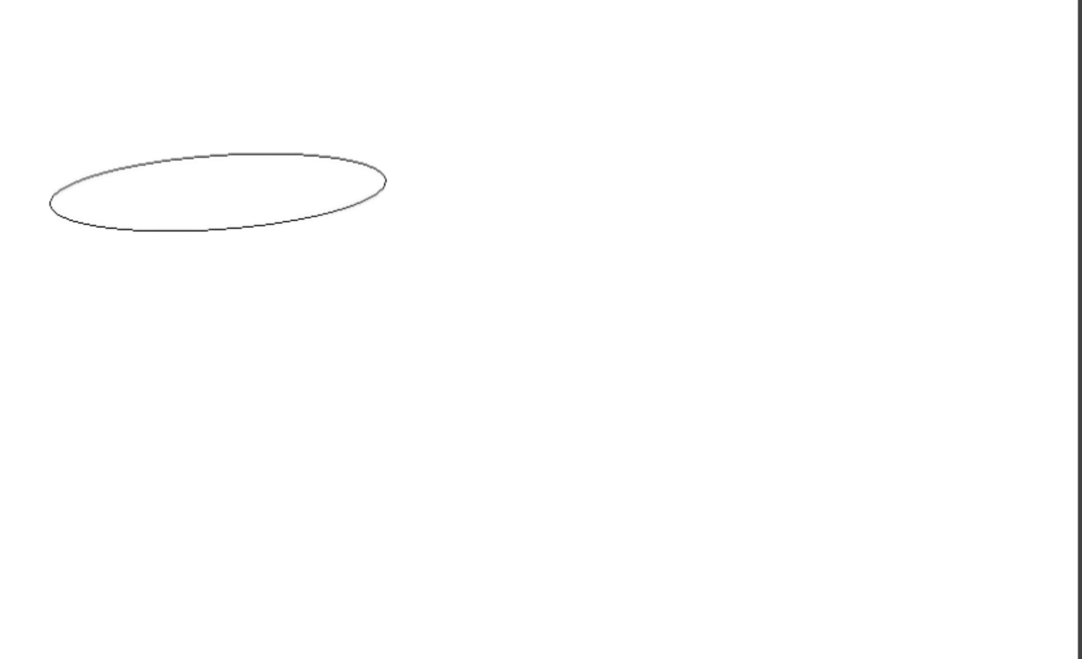
mouse_move(292, 75)
left_mouse_down()
mouse_move(317, 111)
mouse_move(423, 444)
mouse_move(448, 558)
left_mouse_up()
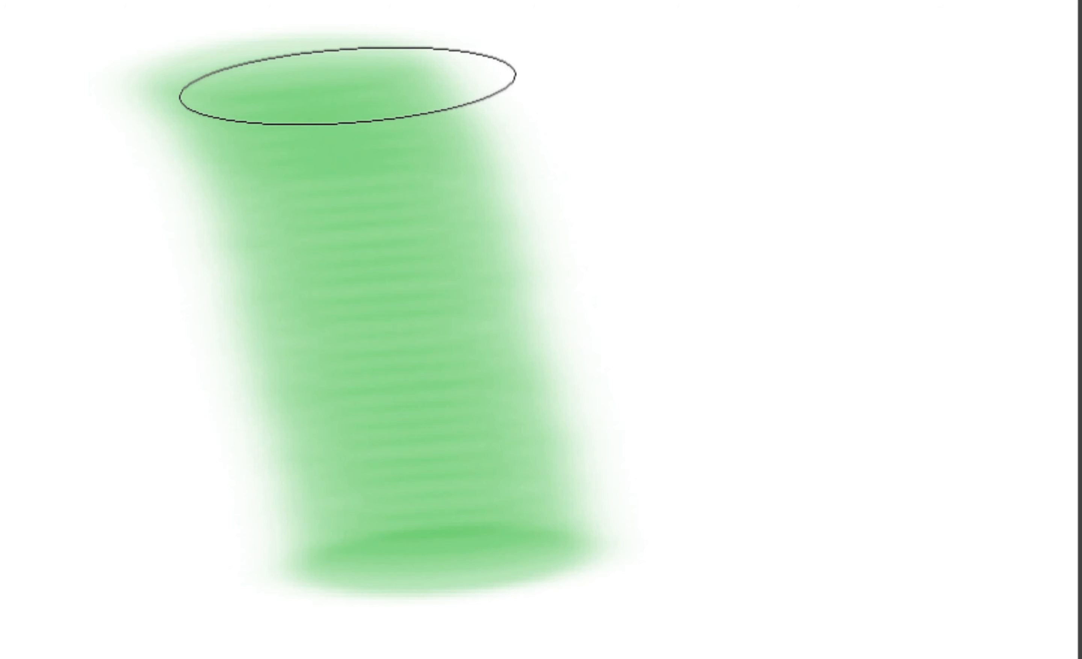
- Build up the green by painting repeated strokes over, beside and above the slanted stroke at 100% opacity and 13% flow
mouse_move(339, 92)
left_mouse_down()
mouse_move(375, 304)
mouse_move(450, 595)
left_mouse_up()
mouse_move(313, 163)
left_mouse_down()
mouse_move(377, 198)
mouse_move(400, 374)
mouse_move(464, 561)
left_mouse_up()
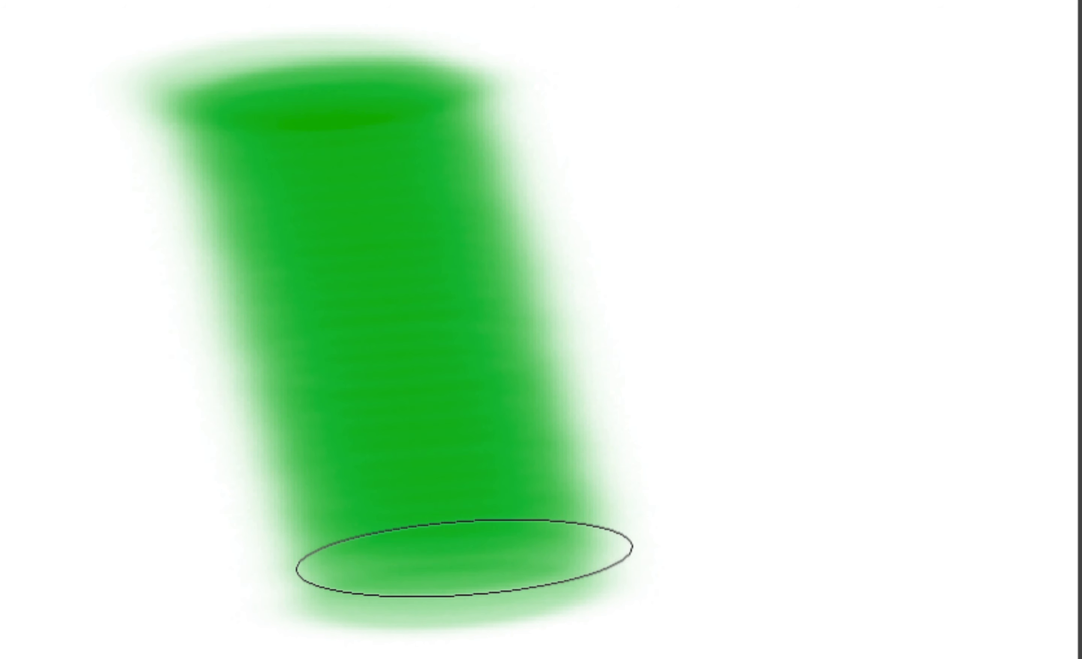
left_click_drag(367, 153, 510, 529)
mouse_move(473, 39)
left_mouse_down()
mouse_move(734, 529)
mouse_move(634, 104)
mouse_move(792, 431)
mouse_move(846, 182)
mouse_move(837, 55)
mouse_move(942, 469)
left_mouse_up()
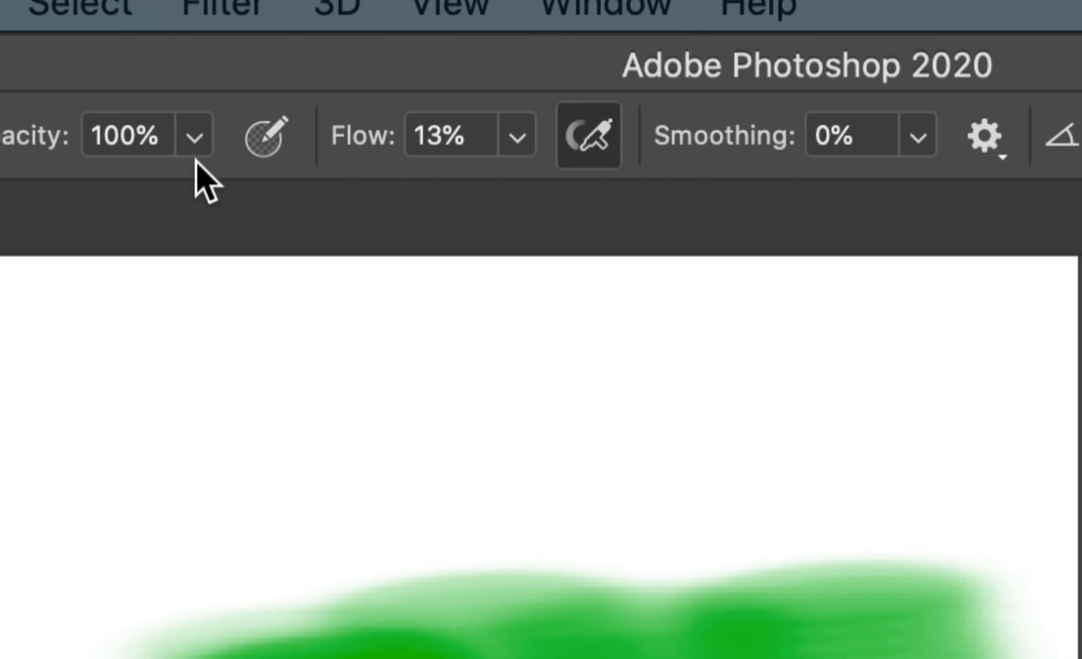
left_click(194, 138)
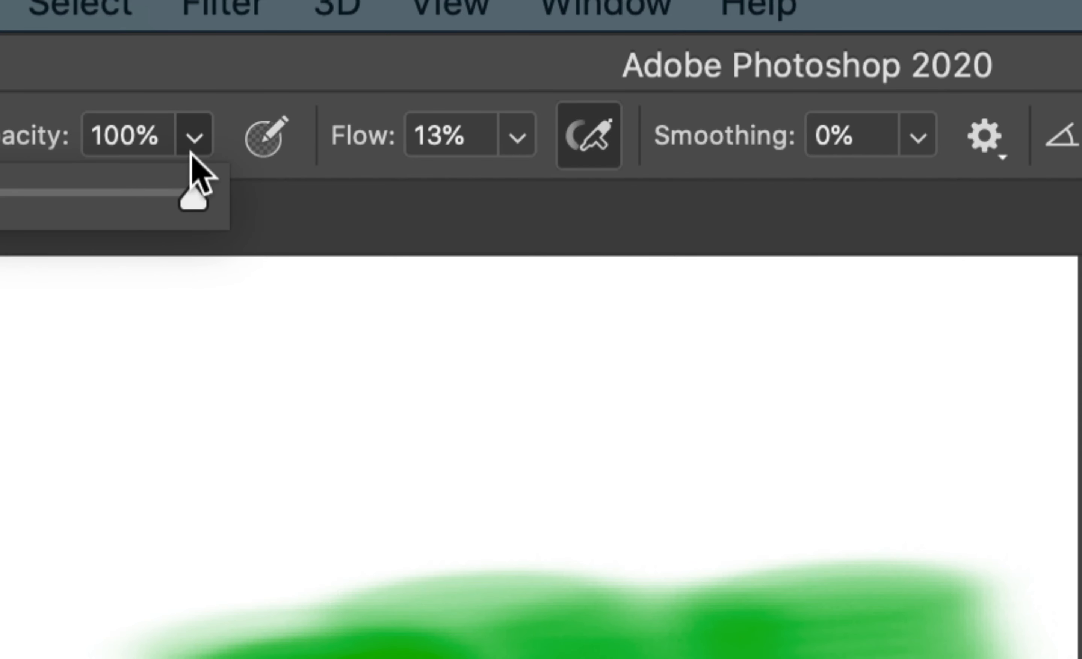
left_click(192, 153)
mouse_move(272, 355)
left_mouse_down()
mouse_move(249, 400)
mouse_move(249, 433)
mouse_move(249, 348)
mouse_move(262, 399)
mouse_move(255, 607)
mouse_move(260, 571)
mouse_move(257, 521)
mouse_move(238, 543)
mouse_move(233, 636)
mouse_move(248, 568)
mouse_move(214, 537)
mouse_move(206, 433)
mouse_move(226, 564)
mouse_move(265, 429)
mouse_move(302, 473)
mouse_move(324, 324)
mouse_move(347, 527)
mouse_move(425, 319)
mouse_move(443, 537)
mouse_move(458, 350)
mouse_move(487, 459)
mouse_move(461, 314)
mouse_move(482, 324)
mouse_move(456, 291)
mouse_move(230, 270)
mouse_move(154, 275)
mouse_move(511, 281)
mouse_move(516, 641)
left_mouse_up()
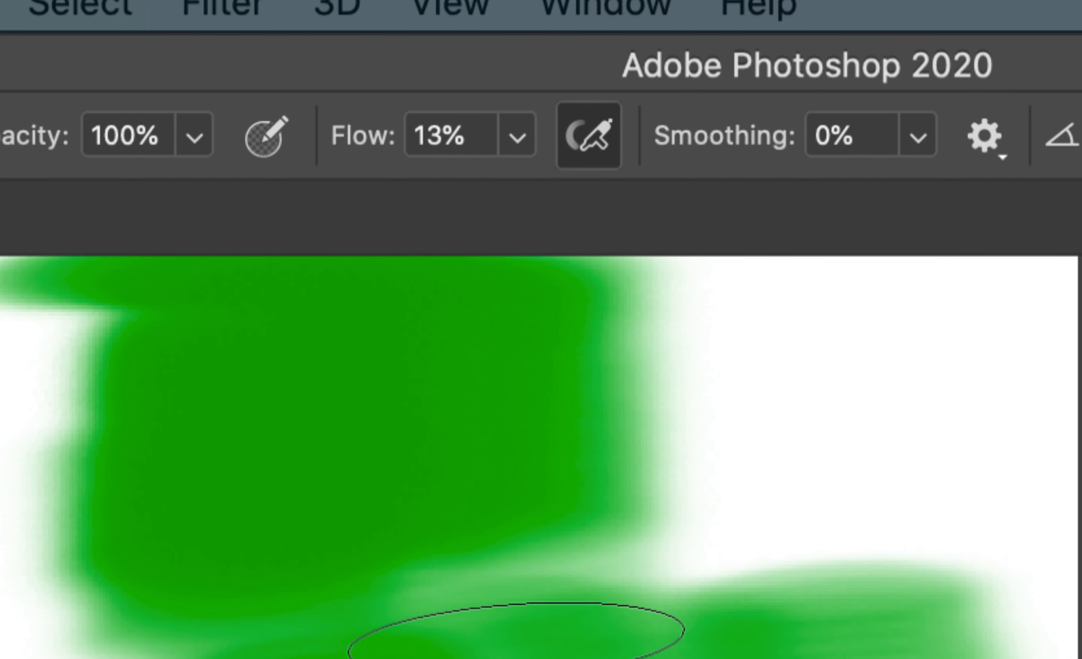
- Set the brush flow to 100% and undo all the green strokes back to the blank white canvas
left_click(509, 152)
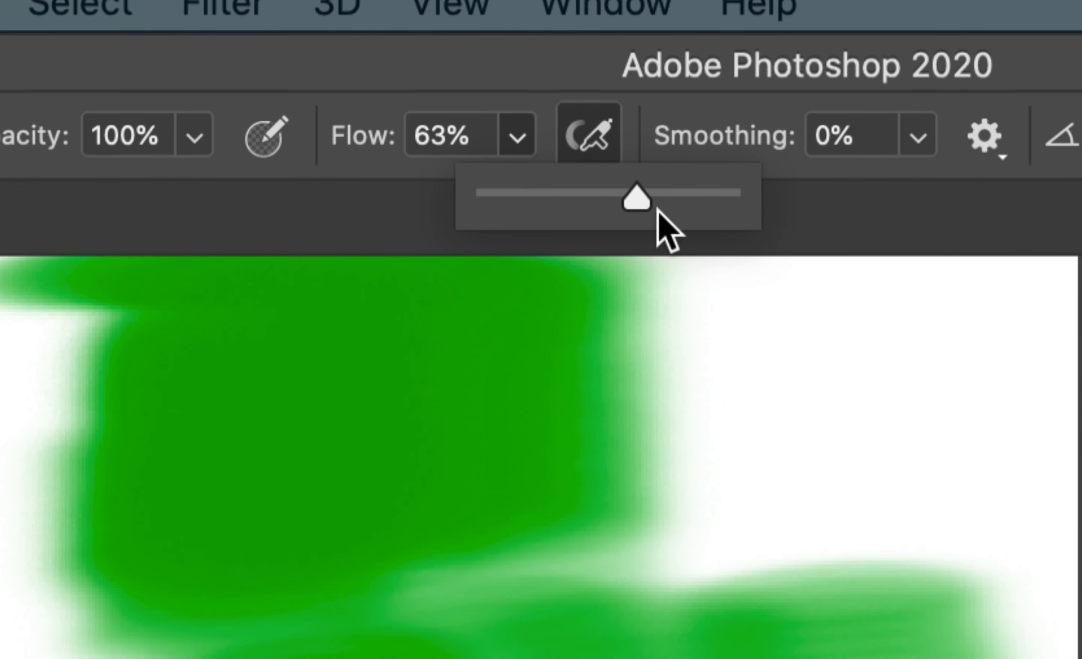
left_click_drag(658, 211, 777, 211)
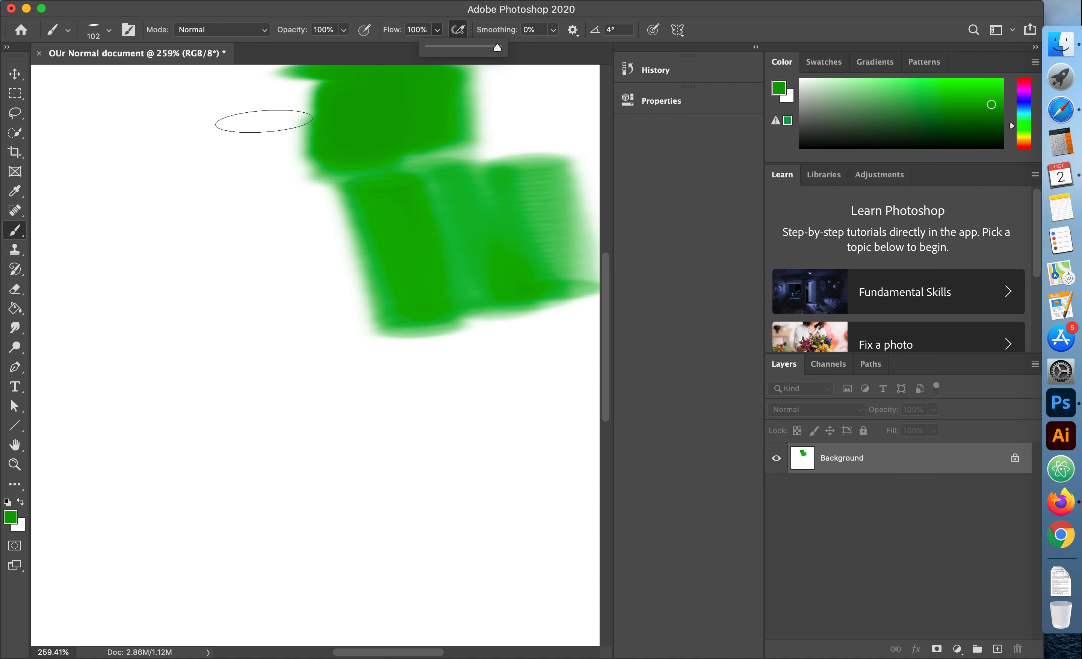
key("super+z")
key("super+z")
key("super+z")
key("super+z")
key("super+z")
key("super+z")
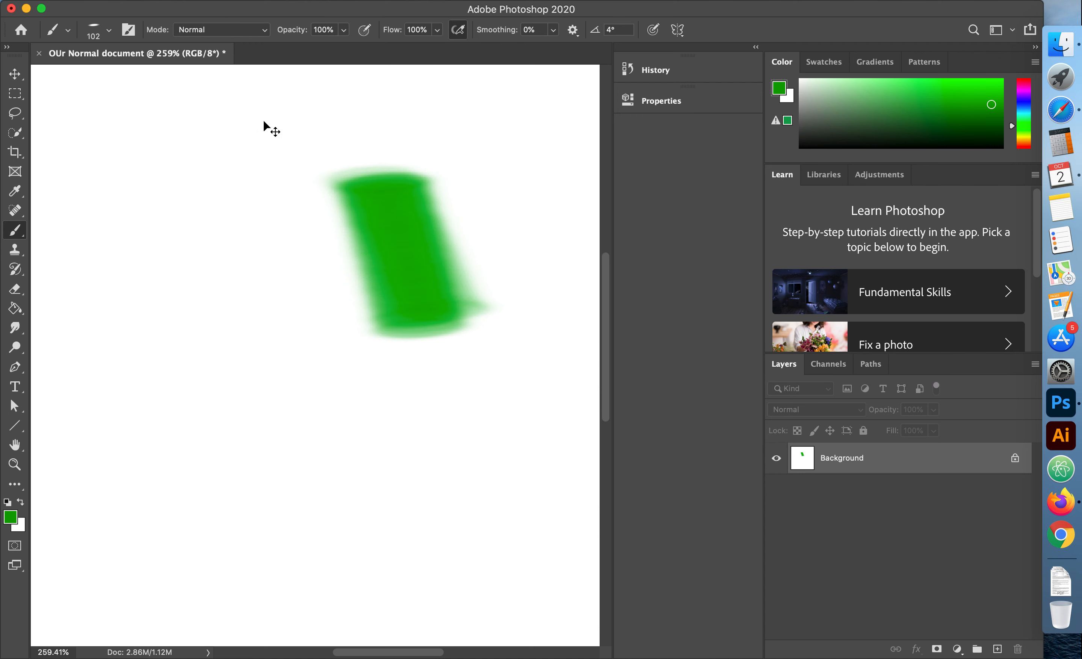
key("super+z")
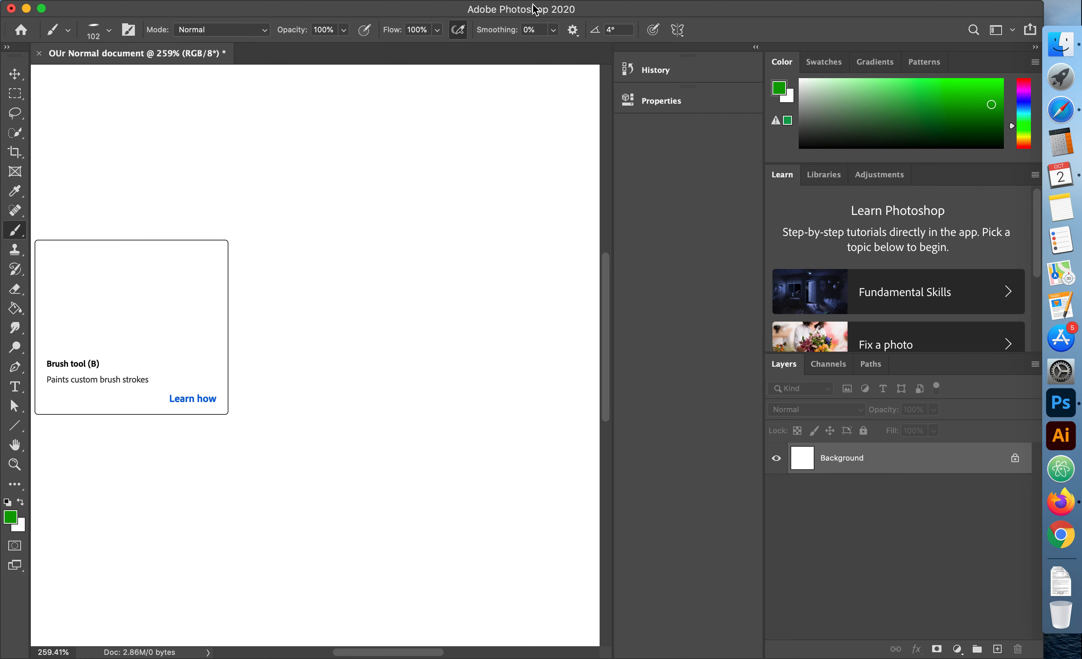
- Turn on Dual Axis paint symmetry with its axes centered on the canvas at X 500 px, Y 500 px
left_click(681, 35)
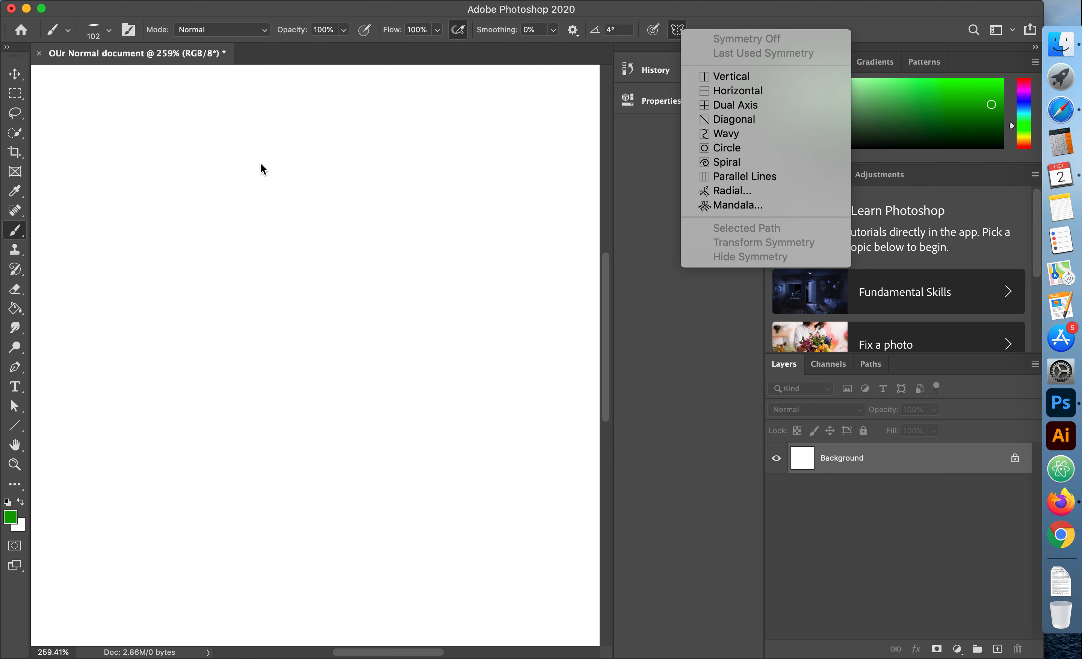
left_click(740, 107)
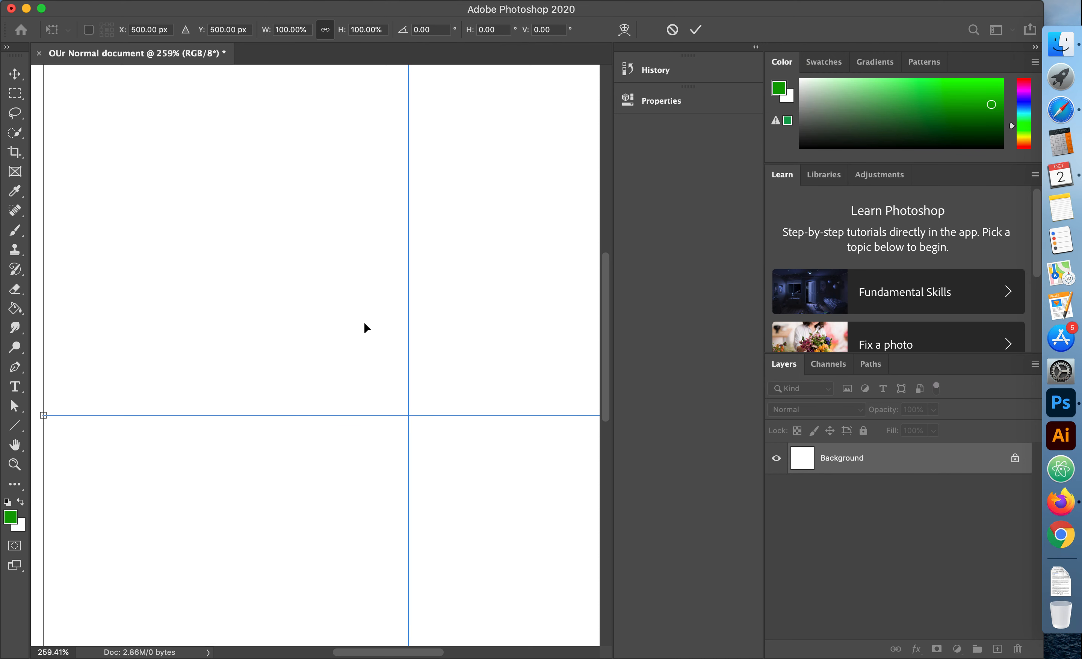
left_click_drag(413, 416, 402, 416)
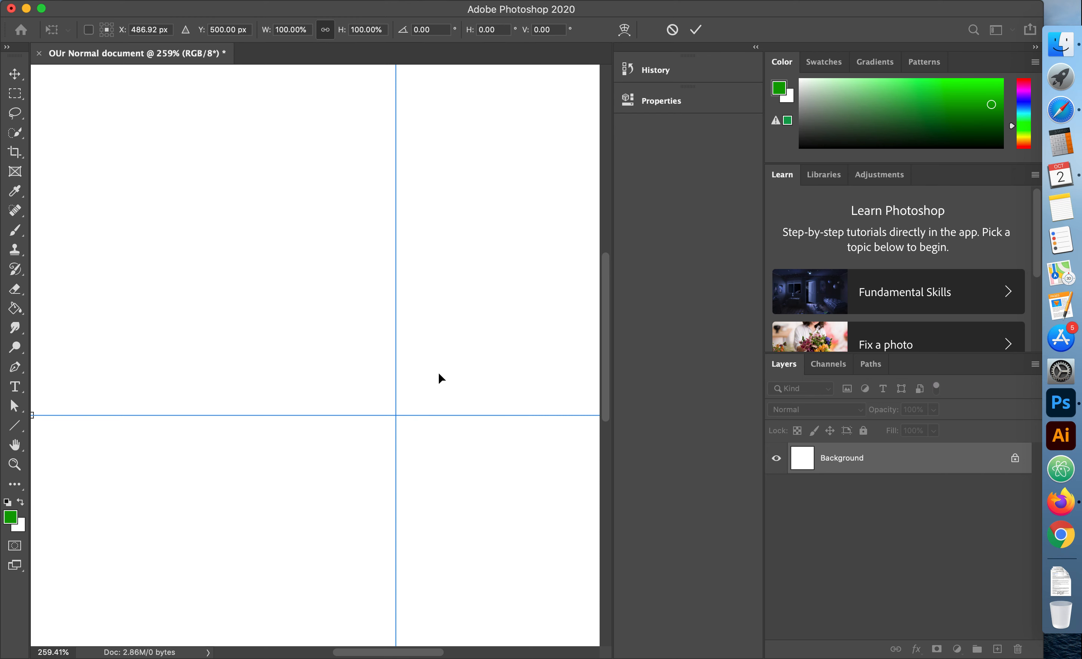
scroll(426, 369, "down", 6)
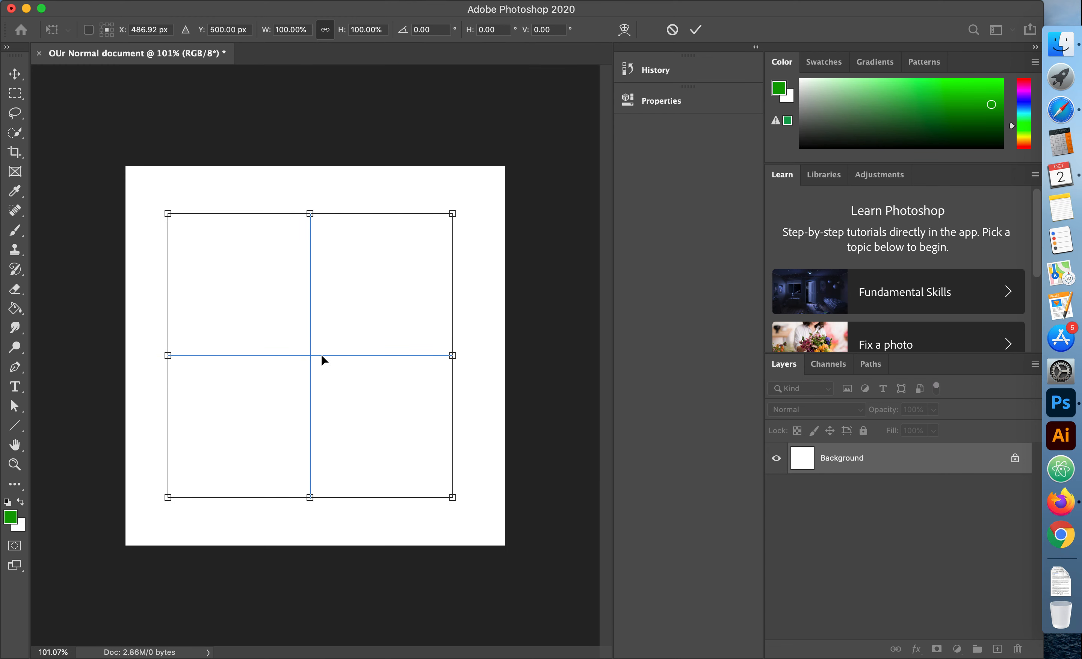
left_click_drag(311, 355, 316, 356)
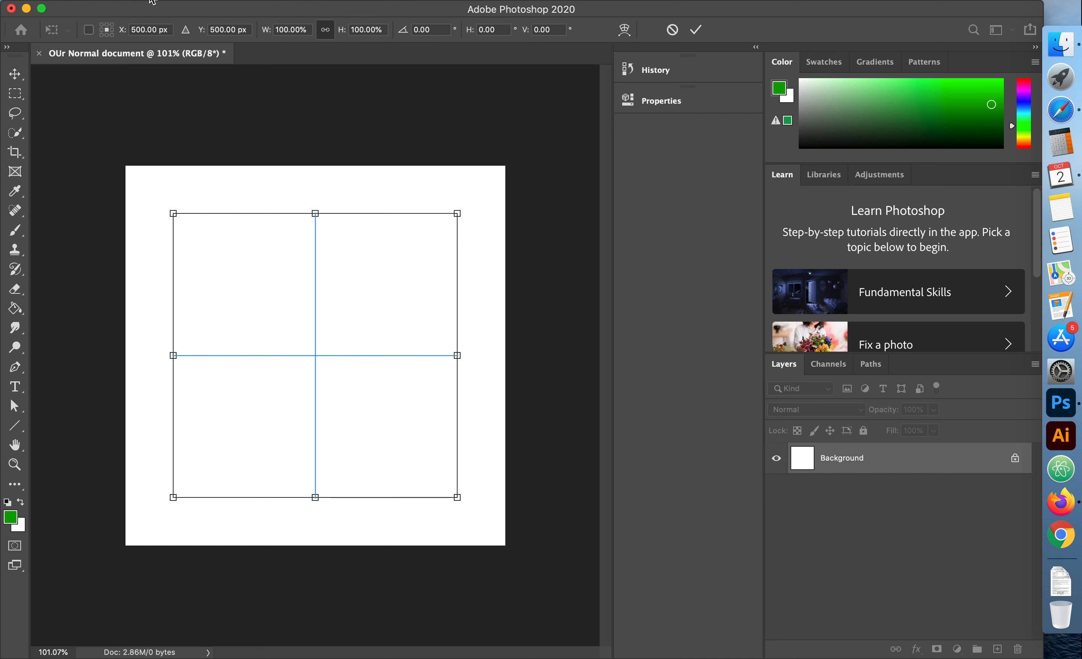
key("Return")
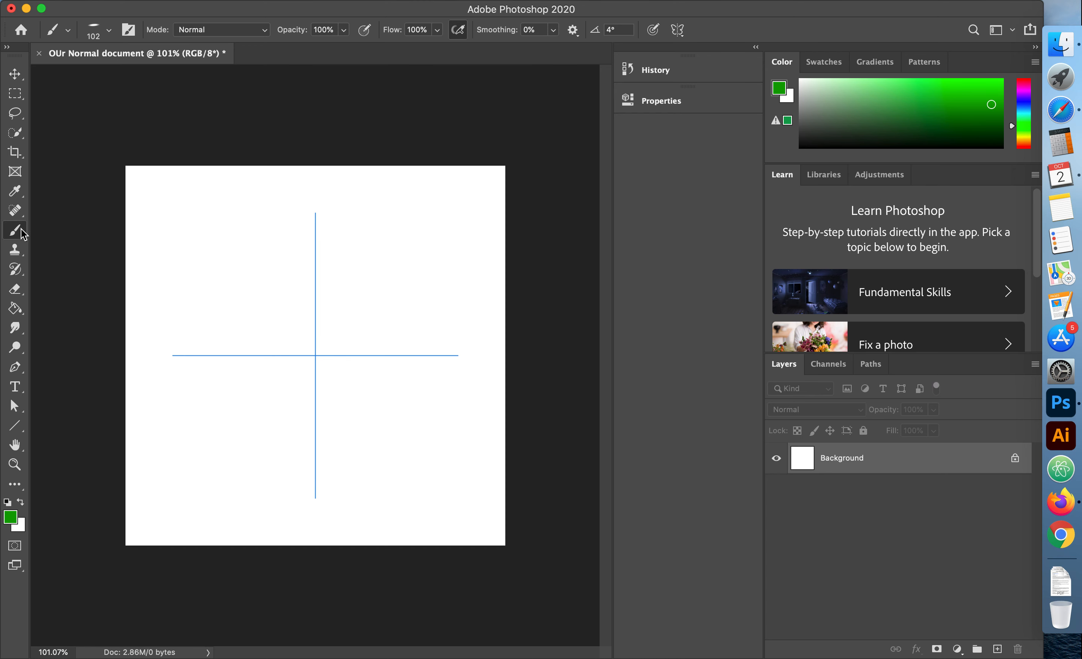
- Set up a fully round 6 px brush tip at 100% hardness and reset the colors to the default black foreground
left_click(108, 29)
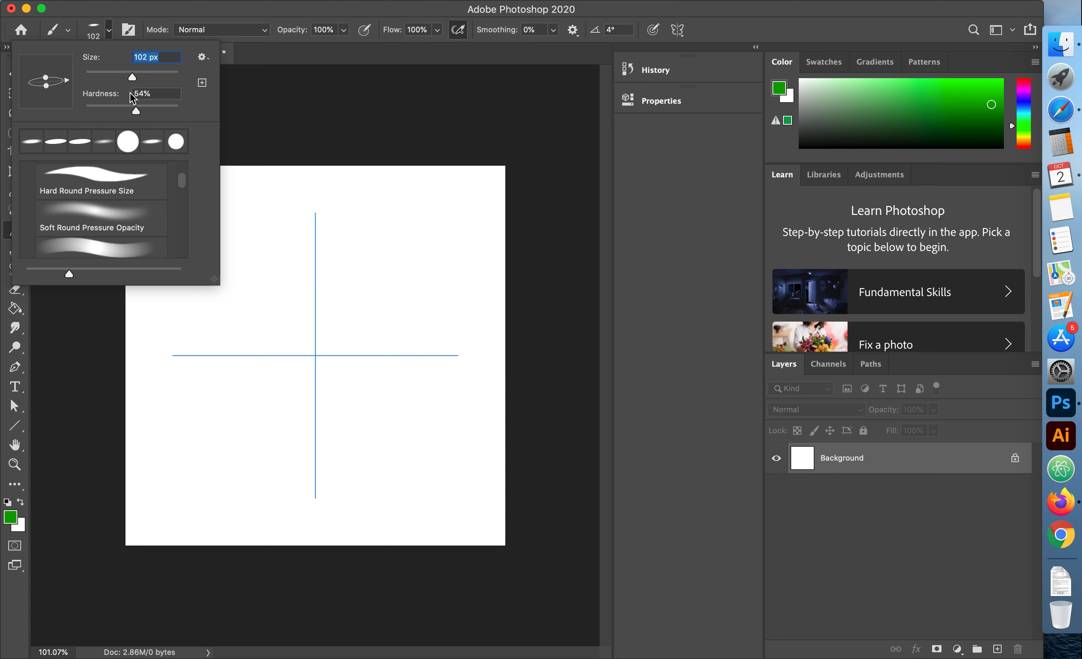
left_click_drag(136, 111, 183, 117)
left_click(143, 93)
left_click_drag(136, 81, 91, 83)
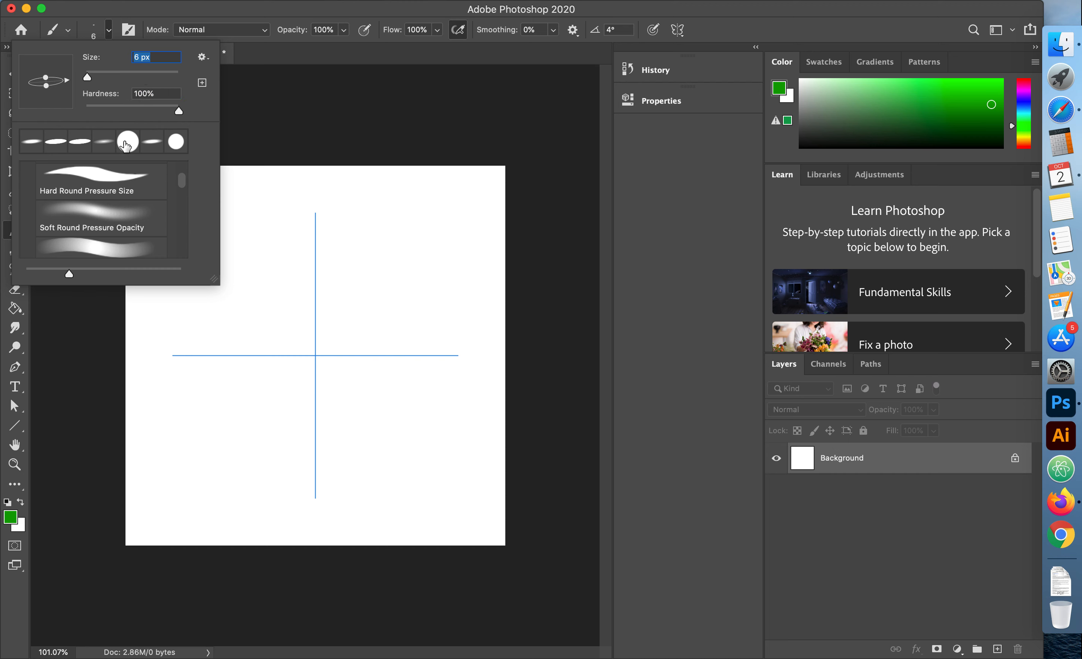
left_click(128, 144)
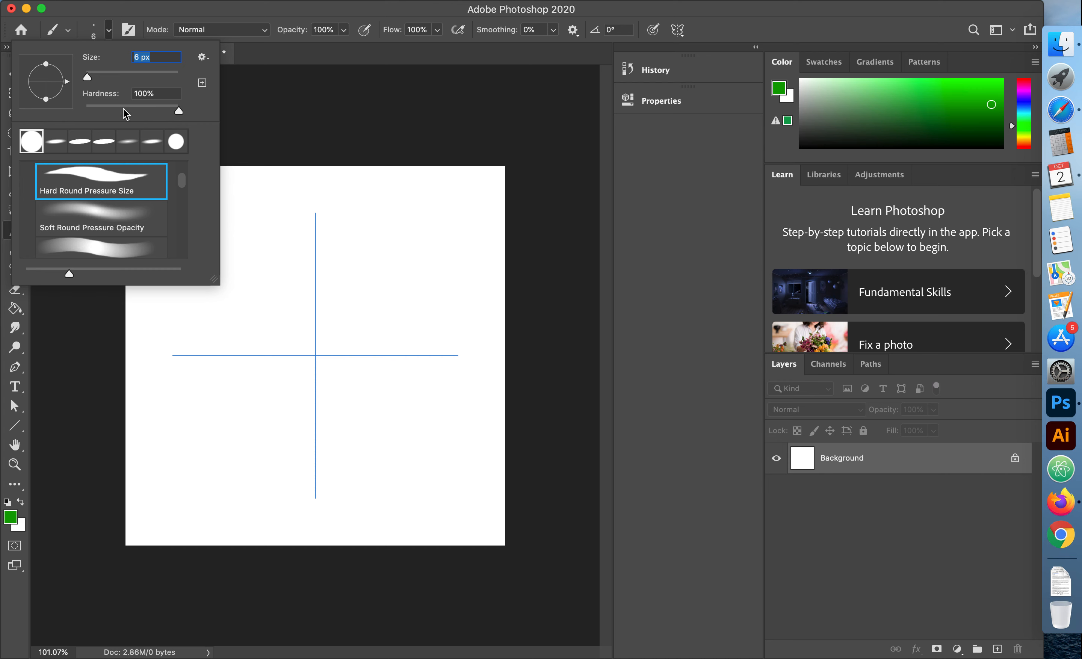
left_click(8, 504)
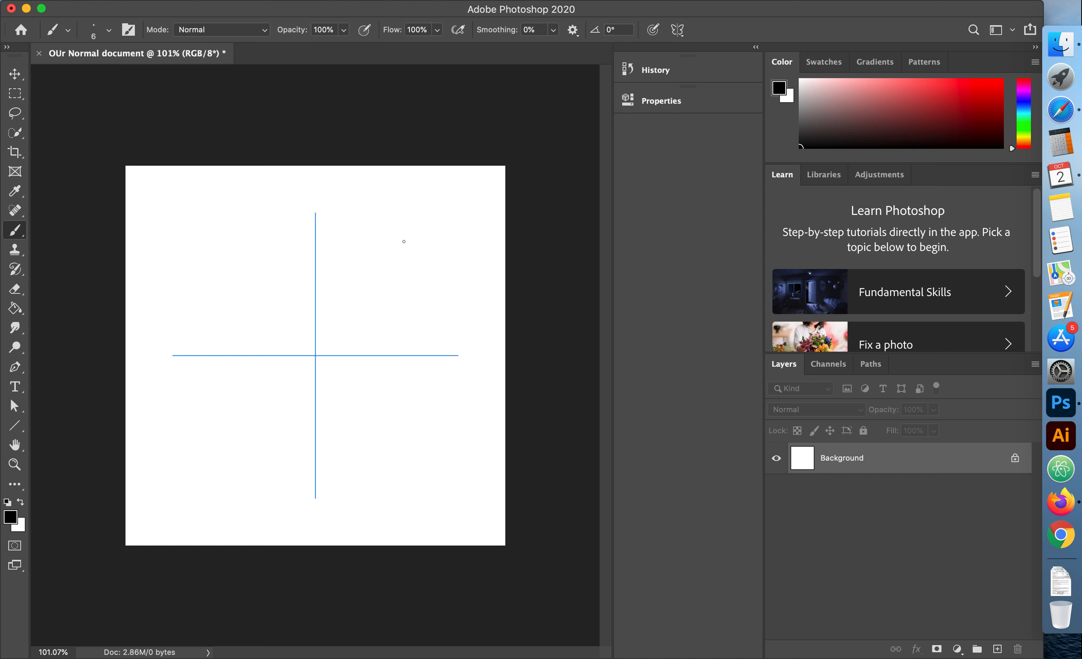
- Paint mirrored black ovals, crossing lines and overlapping loops around the center with Dual Axis symmetry
mouse_move(406, 238)
left_mouse_down()
mouse_move(373, 256)
mouse_move(372, 297)
mouse_move(385, 312)
mouse_move(415, 311)
mouse_move(424, 294)
mouse_move(427, 263)
mouse_move(403, 238)
left_mouse_up()
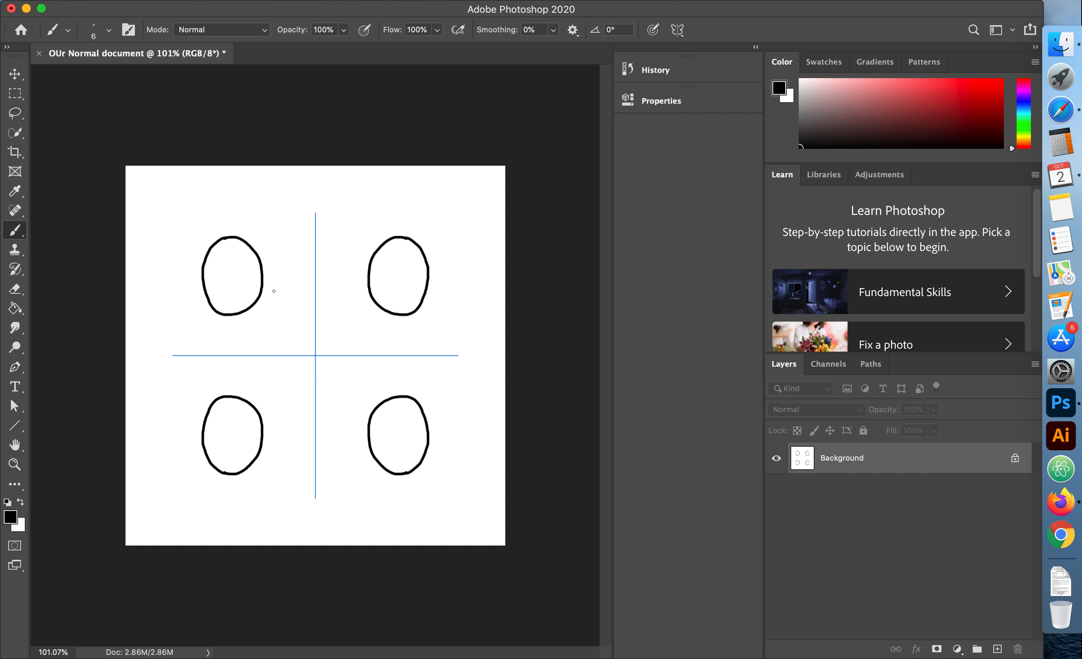
left_click_drag(351, 303, 317, 318)
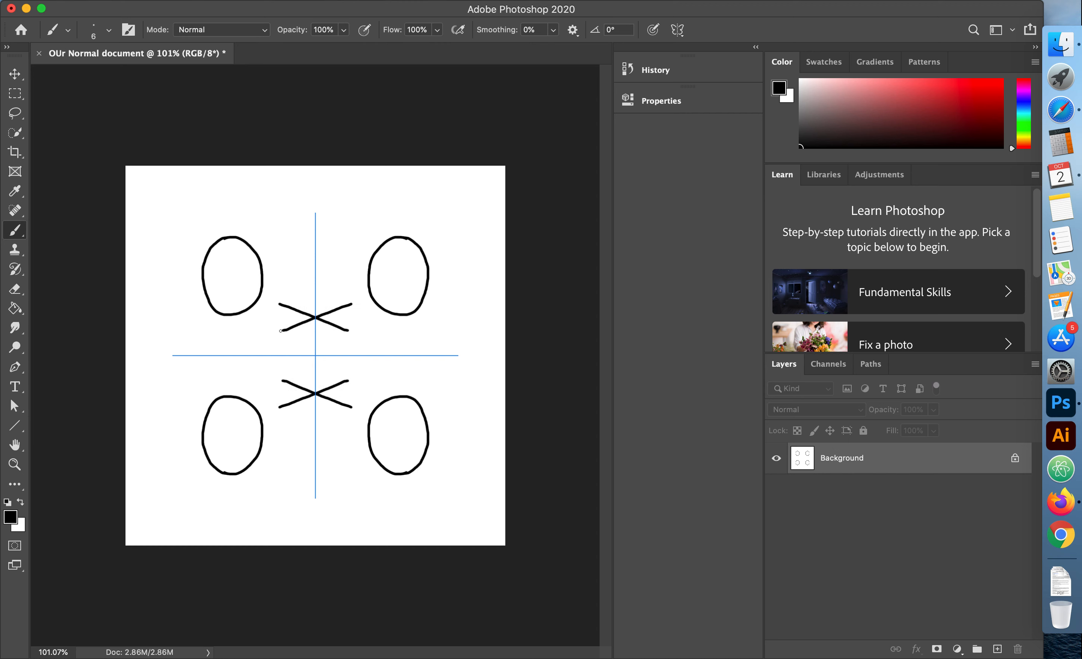
mouse_move(277, 335)
left_mouse_down()
mouse_move(290, 354)
mouse_move(309, 350)
mouse_move(339, 295)
mouse_move(352, 290)
mouse_move(357, 302)
left_mouse_up()
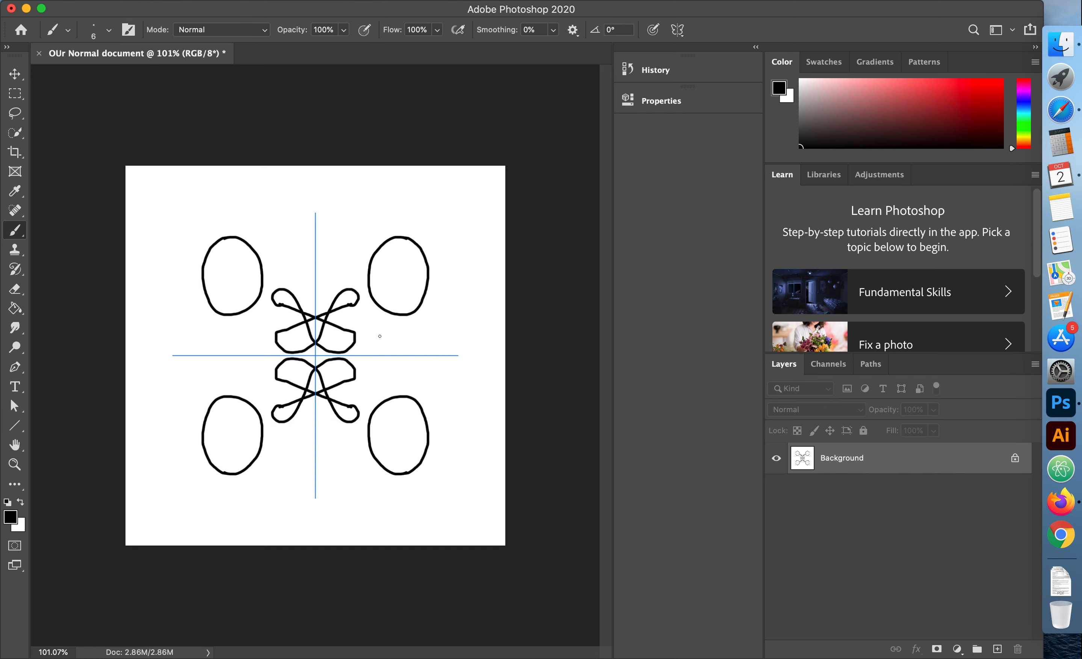
mouse_move(324, 276)
left_mouse_down()
mouse_move(316, 398)
mouse_move(286, 437)
mouse_move(297, 455)
mouse_move(306, 439)
mouse_move(352, 424)
mouse_move(362, 384)
mouse_move(341, 276)
mouse_move(287, 211)
mouse_move(264, 238)
mouse_move(268, 254)
mouse_move(289, 260)
left_mouse_up()
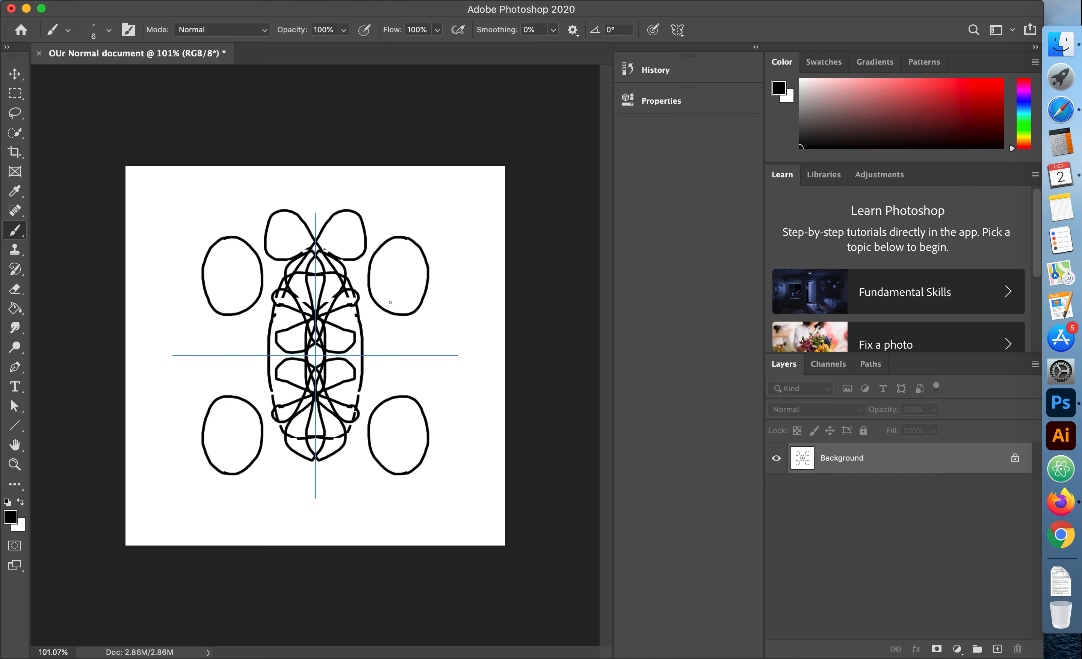
mouse_move(295, 358)
left_mouse_down()
mouse_move(242, 377)
mouse_move(240, 415)
mouse_move(307, 422)
mouse_move(372, 403)
left_mouse_up()
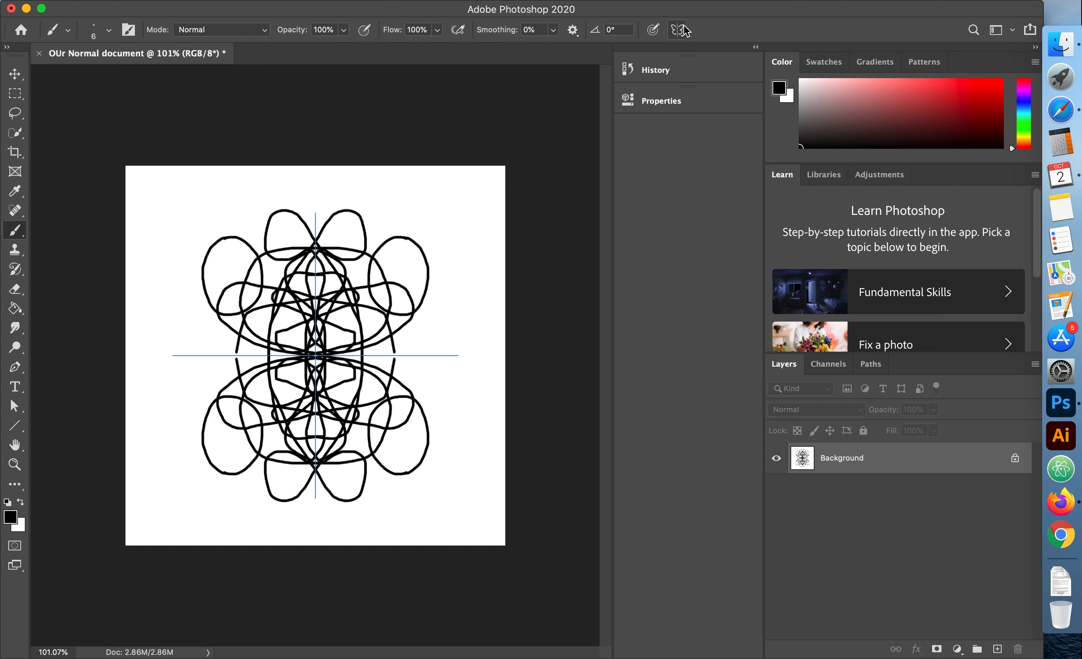
- Undo all the mirrored black strokes back to the blank white canvas
key("super+z")
key("super+z")
key("super+z")
key("super+z")
key("super+z")
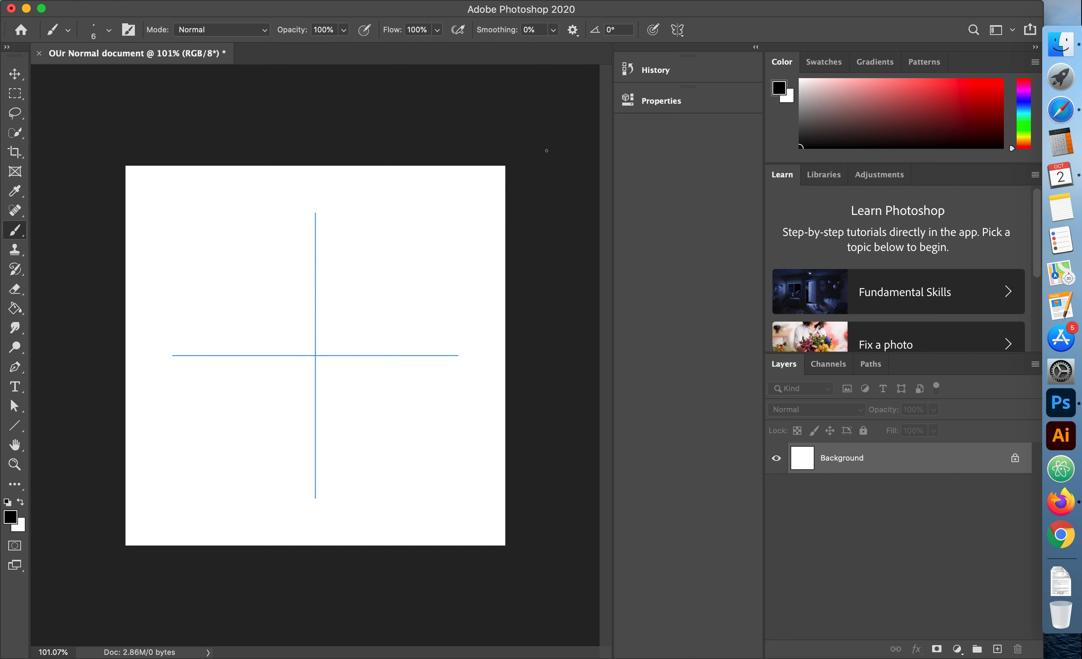
- Try Circle paint symmetry with a long looping black stroke across the canvas and undo the stroke
left_click(679, 31)
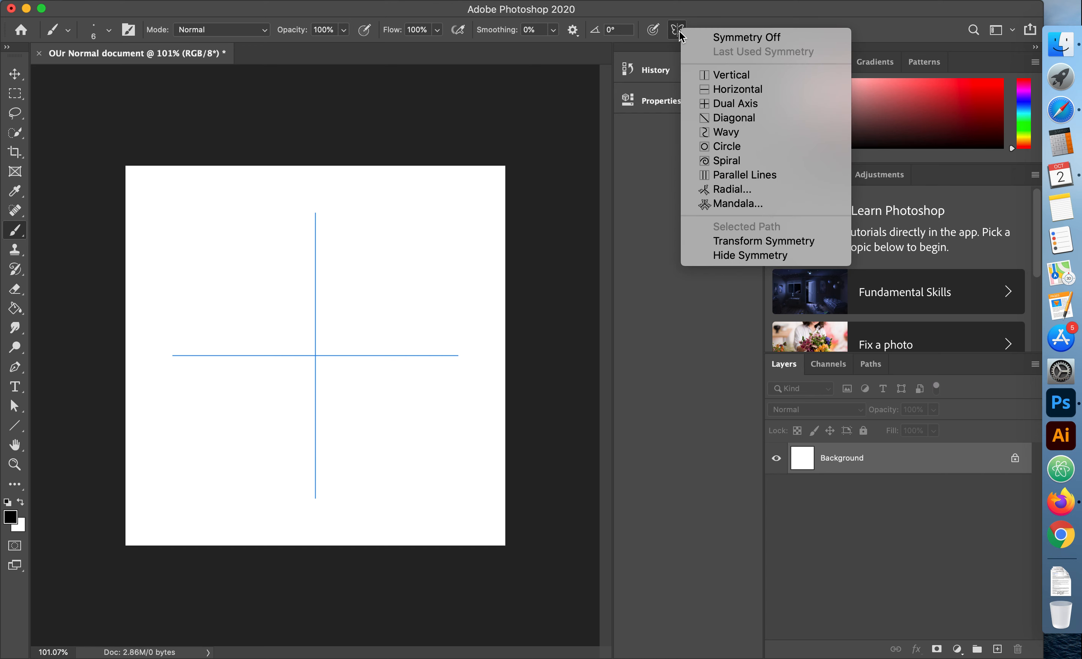
left_click(732, 147)
key("Return")
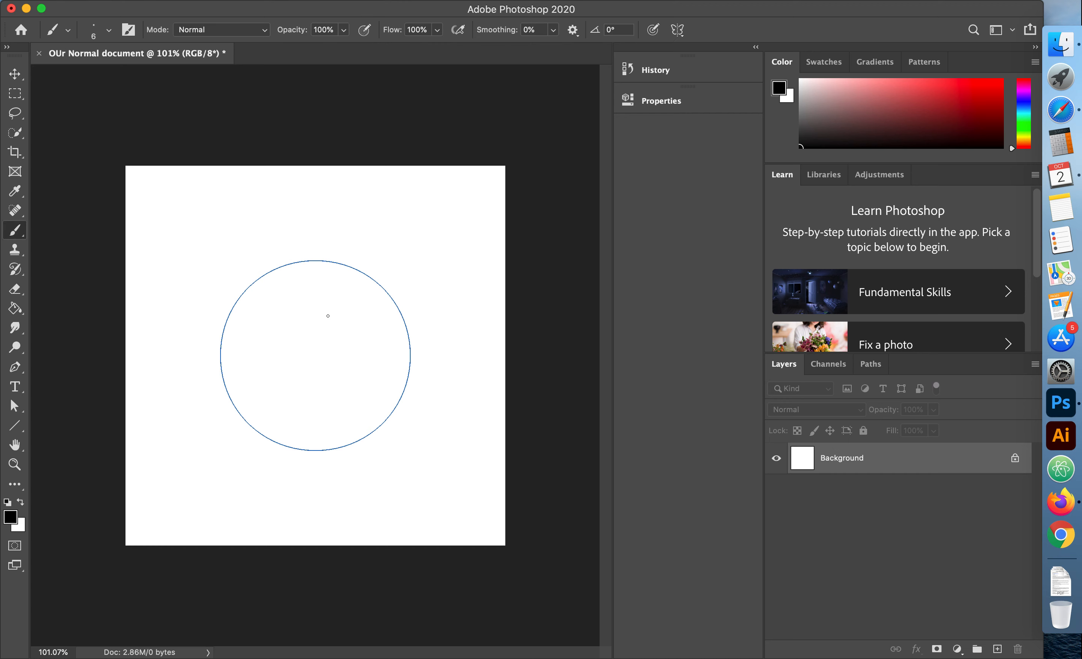
mouse_move(322, 341)
left_mouse_down()
mouse_move(331, 295)
mouse_move(362, 258)
mouse_move(422, 267)
mouse_move(465, 234)
mouse_move(471, 215)
mouse_move(433, 186)
mouse_move(379, 204)
mouse_move(353, 246)
mouse_move(306, 257)
mouse_move(245, 229)
mouse_move(209, 235)
mouse_move(273, 327)
mouse_move(253, 382)
mouse_move(257, 407)
mouse_move(328, 473)
mouse_move(399, 437)
mouse_move(429, 376)
mouse_move(422, 324)
mouse_move(393, 284)
mouse_move(411, 231)
mouse_move(488, 218)
mouse_move(407, 349)
mouse_move(316, 356)
mouse_move(337, 382)
mouse_move(320, 356)
mouse_move(394, 342)
left_mouse_up()
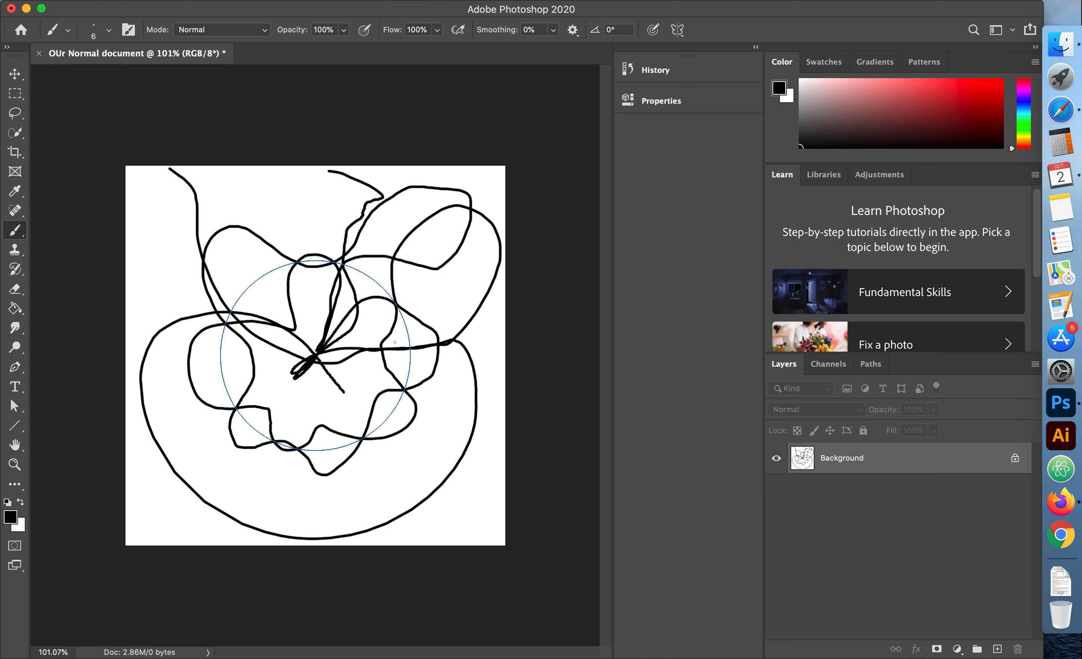
key("super+z")
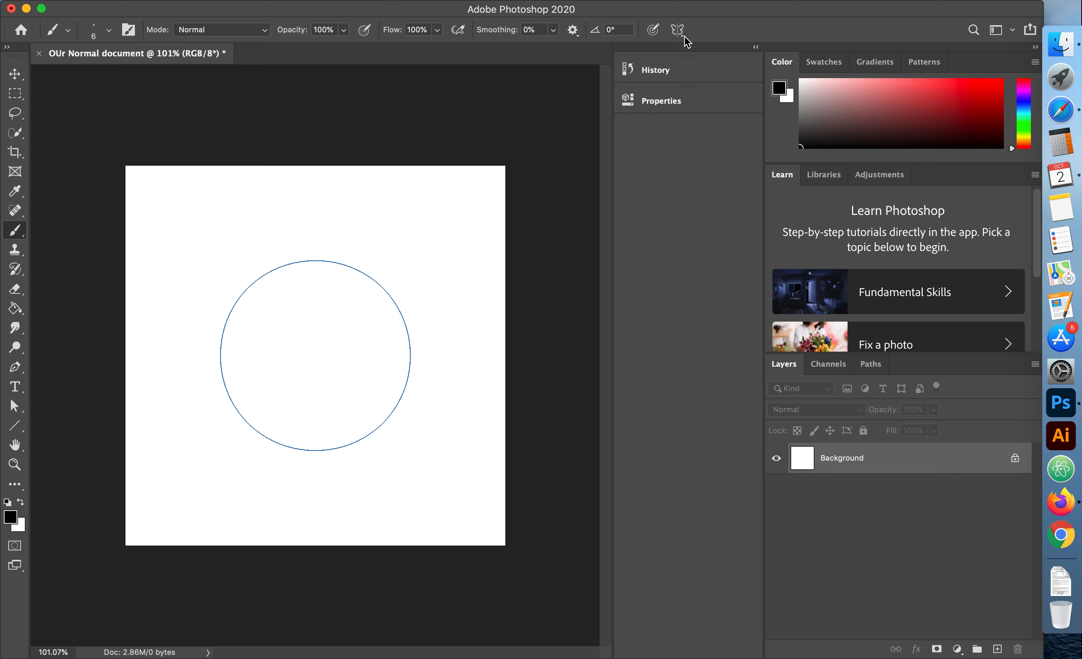
- Turn on Mandala paint symmetry with a segment count of 6, centered on the canvas, and return to the Brush tool
left_click(681, 27)
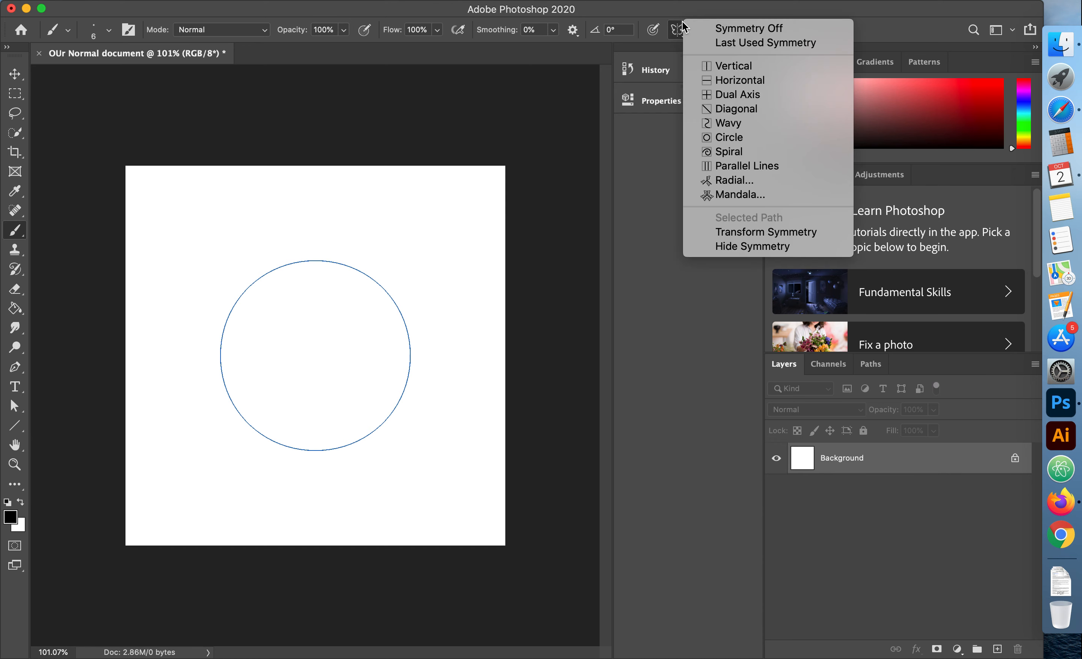
left_click(727, 196)
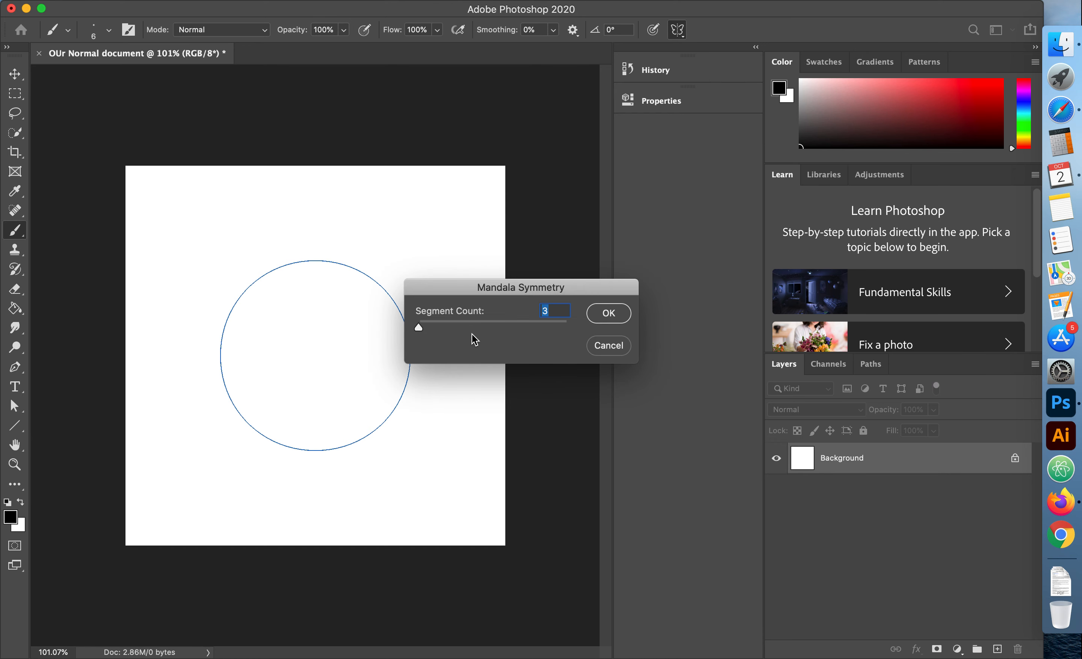
left_click_drag(422, 329, 477, 332)
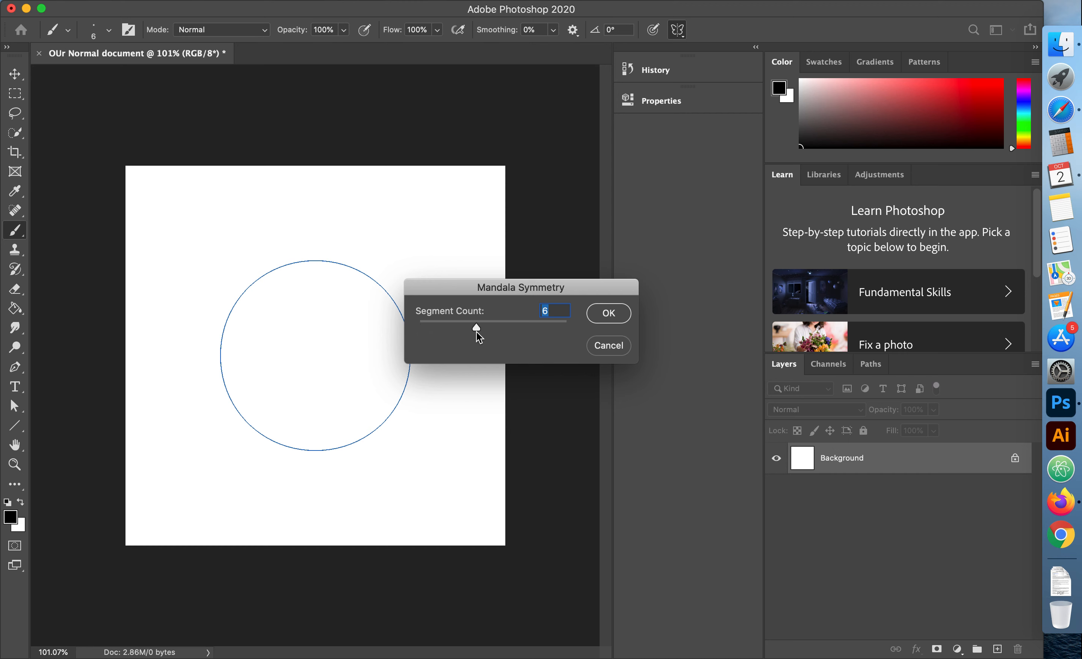
left_click(624, 314)
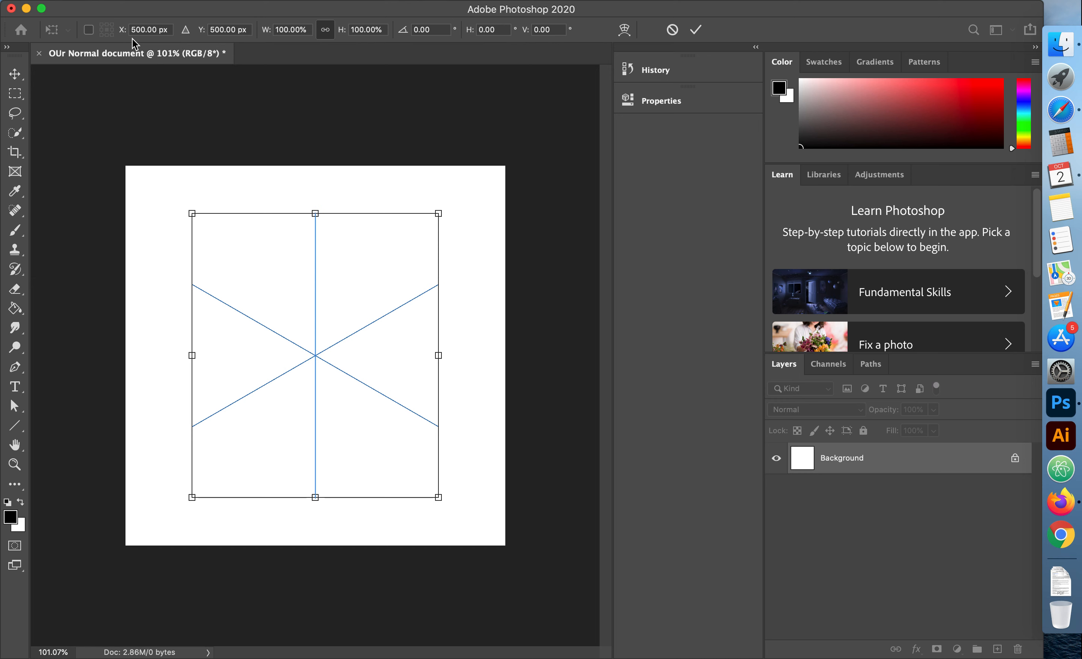
left_click(14, 230)
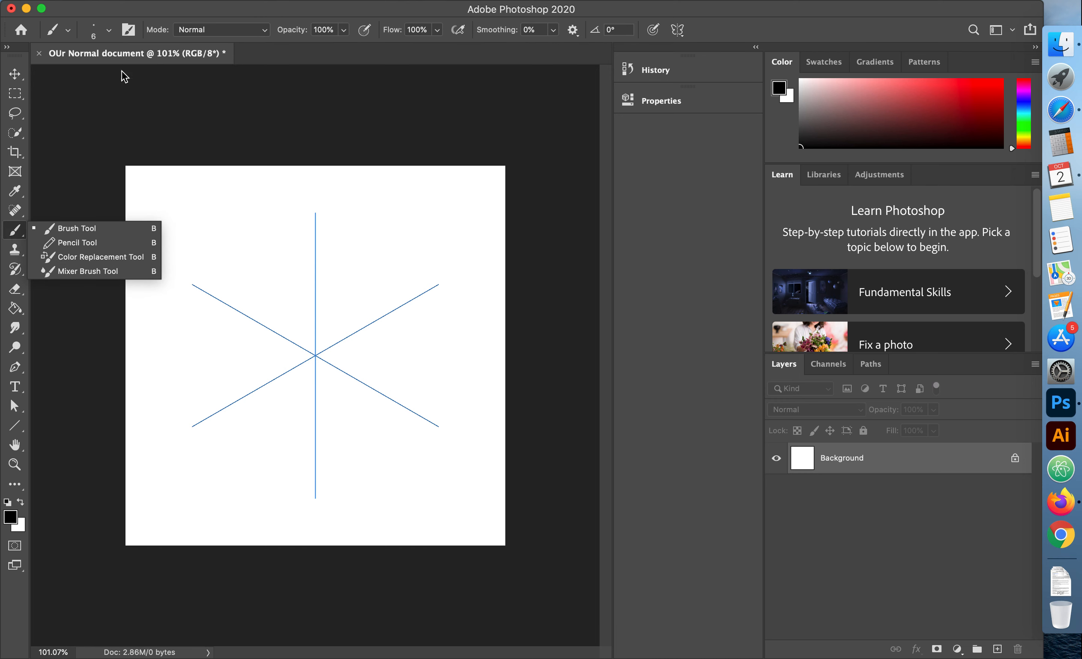
- Reduce the brush size to 4 px and paint a black petal-shaped mandala around the canvas center
left_click(109, 29)
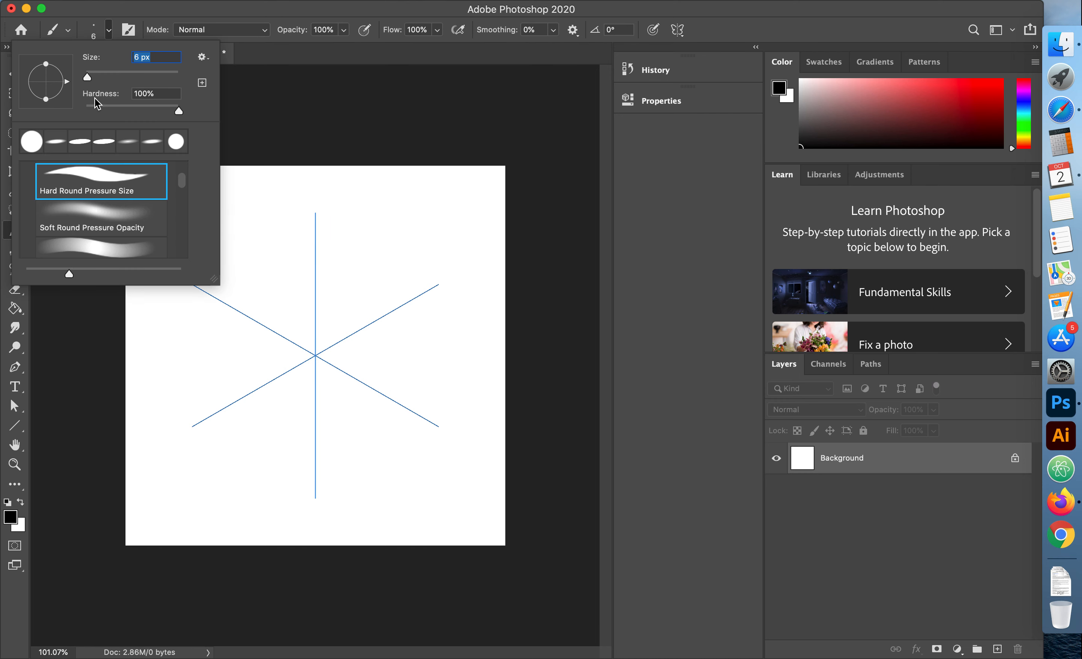
left_click_drag(86, 81, 87, 81)
left_click(363, 283)
mouse_move(363, 283)
left_mouse_down()
mouse_move(302, 255)
mouse_move(293, 277)
mouse_move(319, 330)
left_mouse_up()
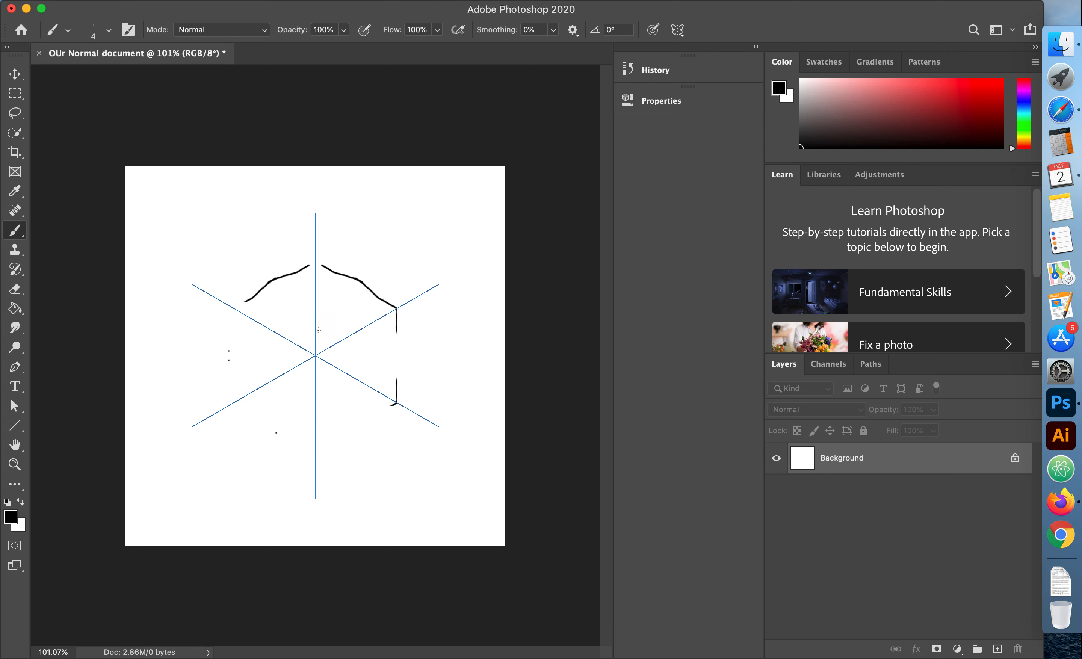
left_click_drag(262, 423, 295, 438)
mouse_move(297, 257)
left_mouse_down()
mouse_move(315, 262)
mouse_move(320, 317)
mouse_move(307, 356)
mouse_move(320, 344)
mouse_move(311, 342)
mouse_move(324, 356)
left_mouse_up()
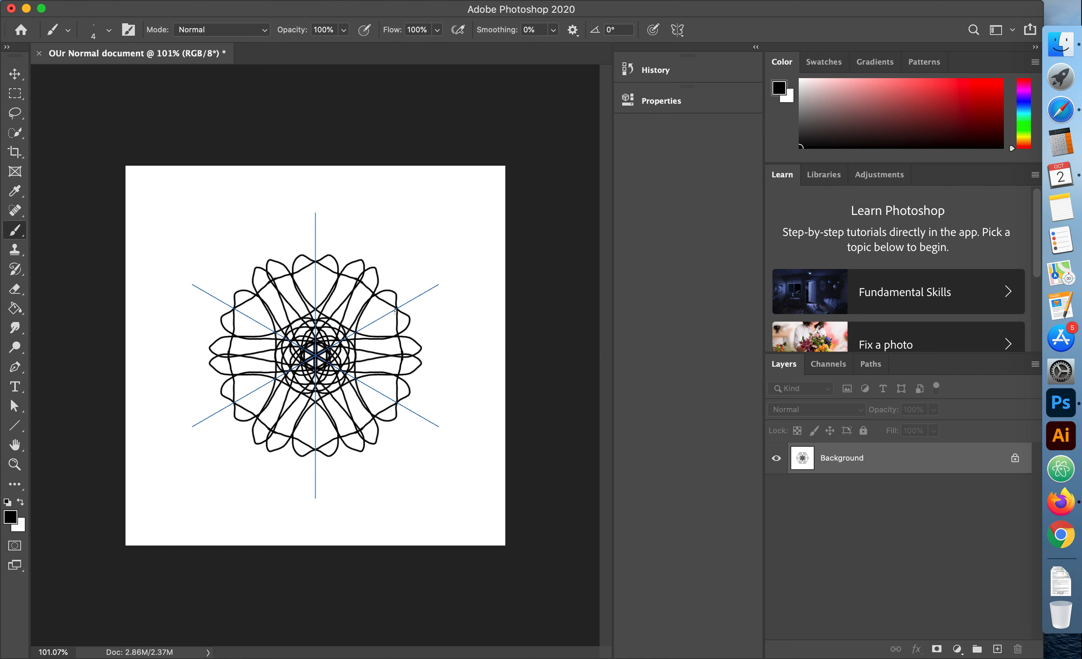
- Set the foreground color to red f50000 and paint red curves over the black mandala and in wide rings around it
left_click(11, 518)
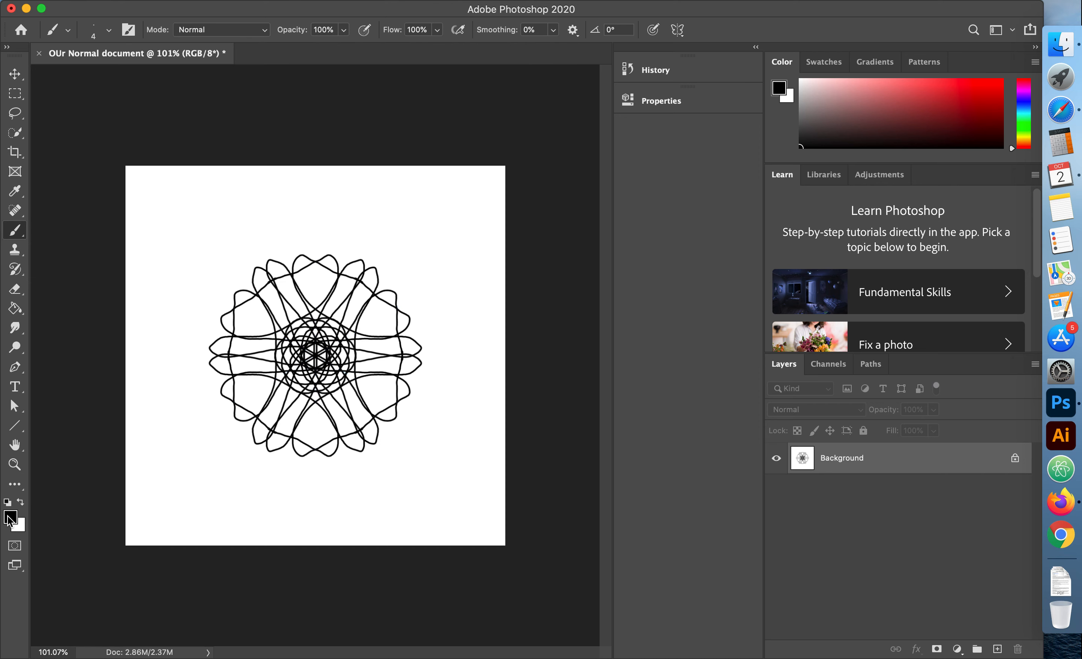
left_click_drag(484, 272, 583, 225)
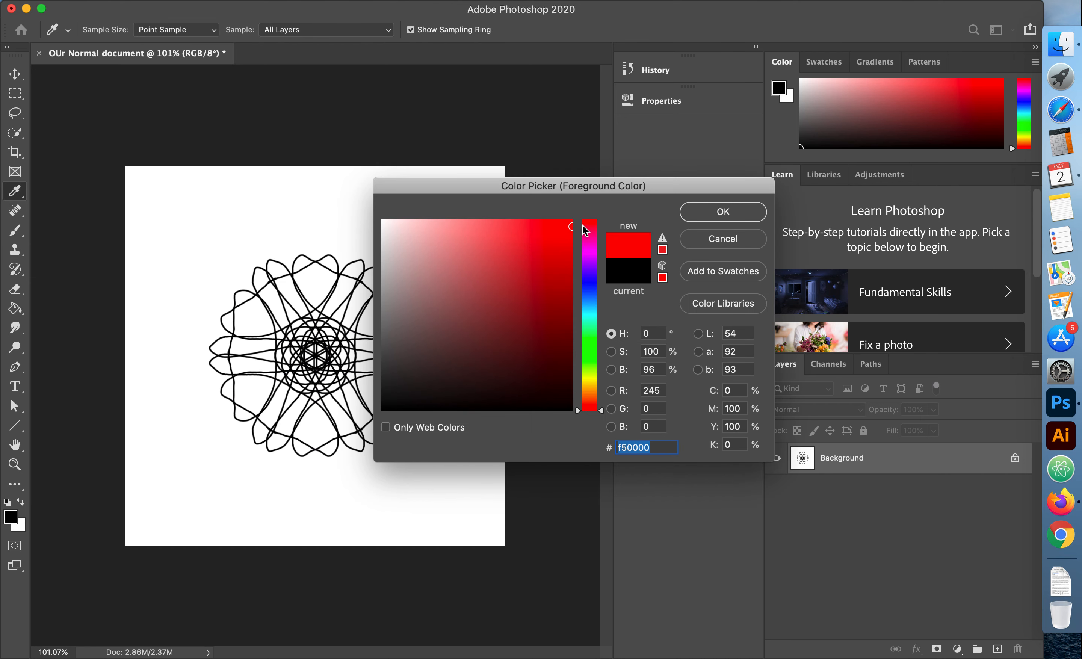
left_click(702, 215)
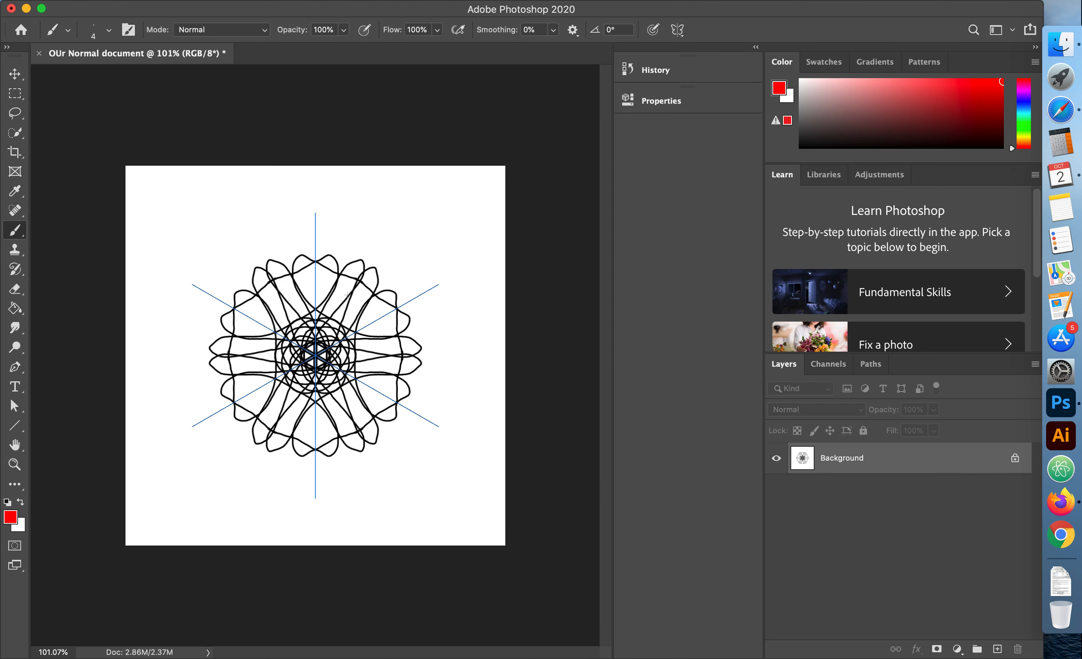
mouse_move(282, 297)
left_mouse_down()
mouse_move(246, 369)
mouse_move(248, 405)
mouse_move(263, 425)
mouse_move(318, 431)
mouse_move(355, 396)
mouse_move(369, 313)
mouse_move(359, 273)
mouse_move(334, 254)
mouse_move(257, 266)
mouse_move(200, 306)
mouse_move(192, 357)
mouse_move(212, 461)
mouse_move(294, 499)
mouse_move(354, 498)
mouse_move(436, 449)
mouse_move(466, 339)
mouse_move(406, 205)
left_mouse_up()
mouse_move(233, 253)
left_mouse_down()
mouse_move(386, 320)
mouse_move(405, 405)
left_mouse_up()
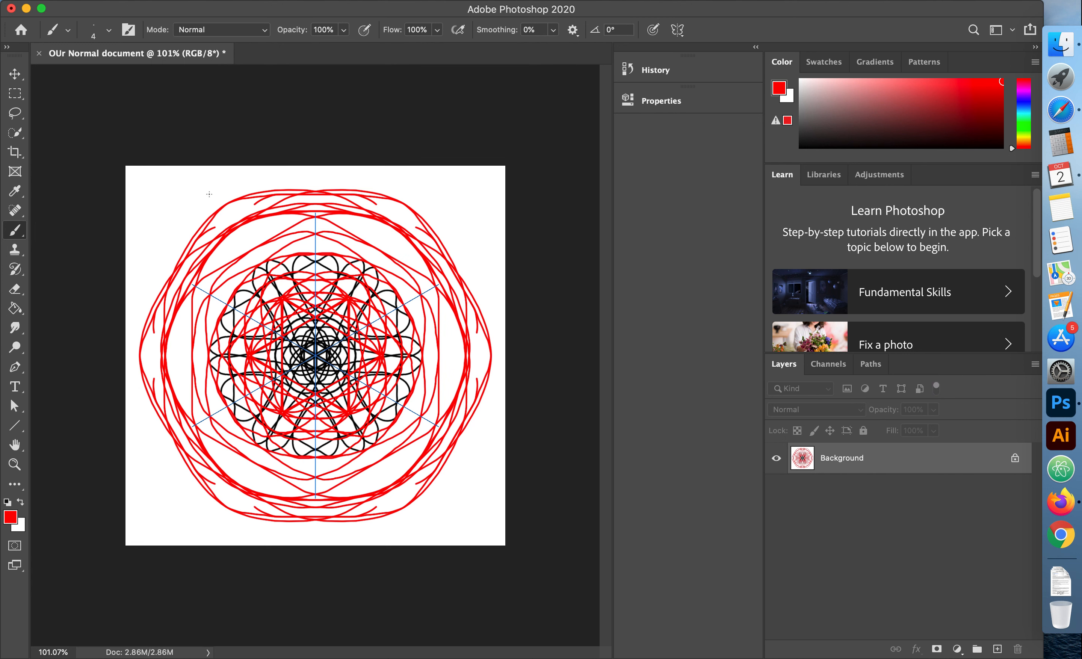
left_click_drag(215, 228, 237, 218)
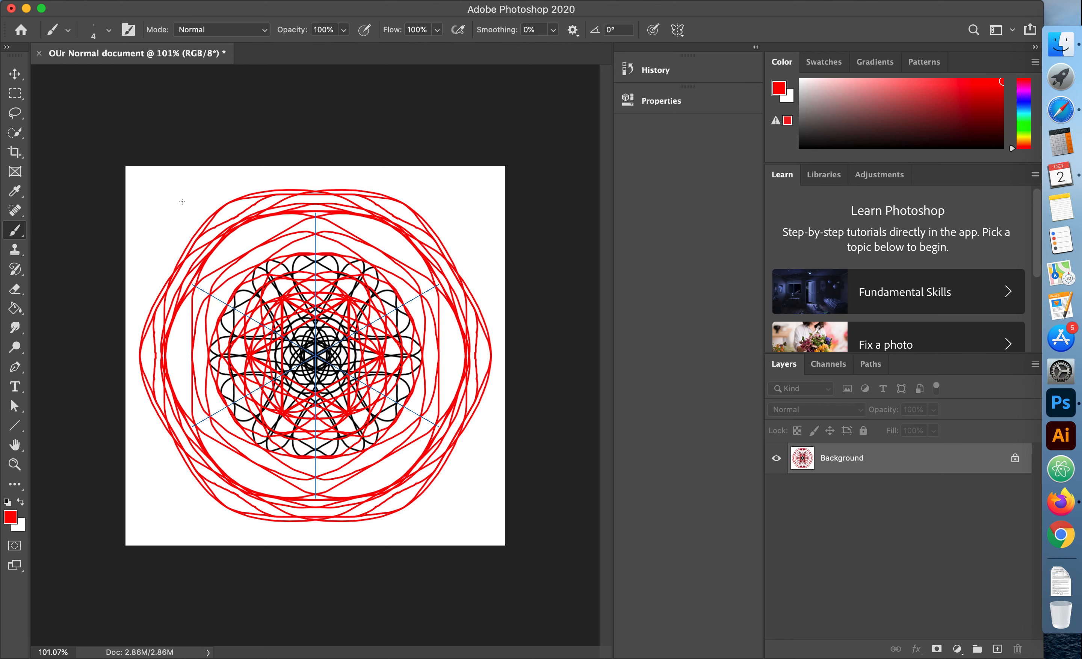
- Set the foreground color to green 11f500 and paint green spokes from the outer red rings in to the mandala's center
left_click(10, 517)
left_click_drag(600, 322, 594, 349)
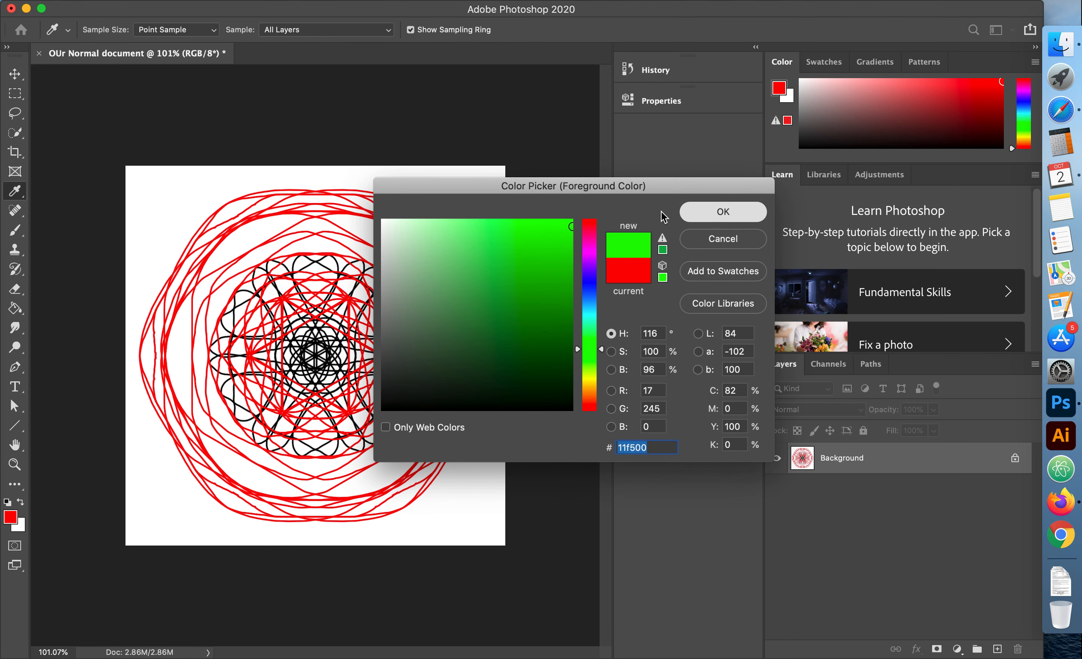
left_click(723, 211)
left_click_drag(286, 185, 289, 231)
left_click_drag(182, 244, 304, 324)
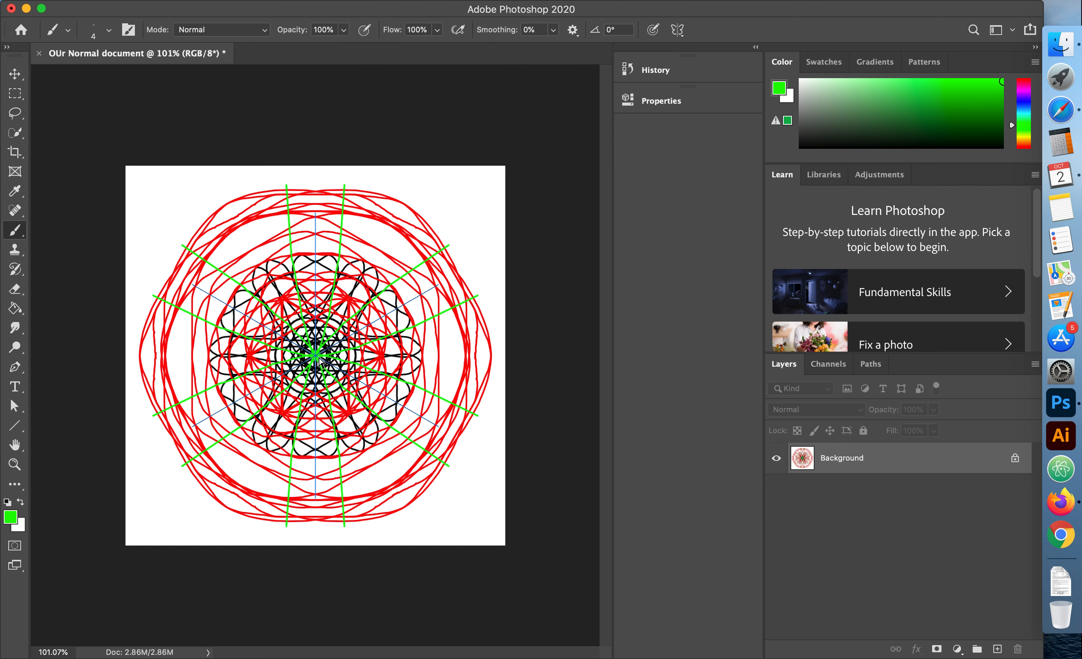
key("super+shift+5")
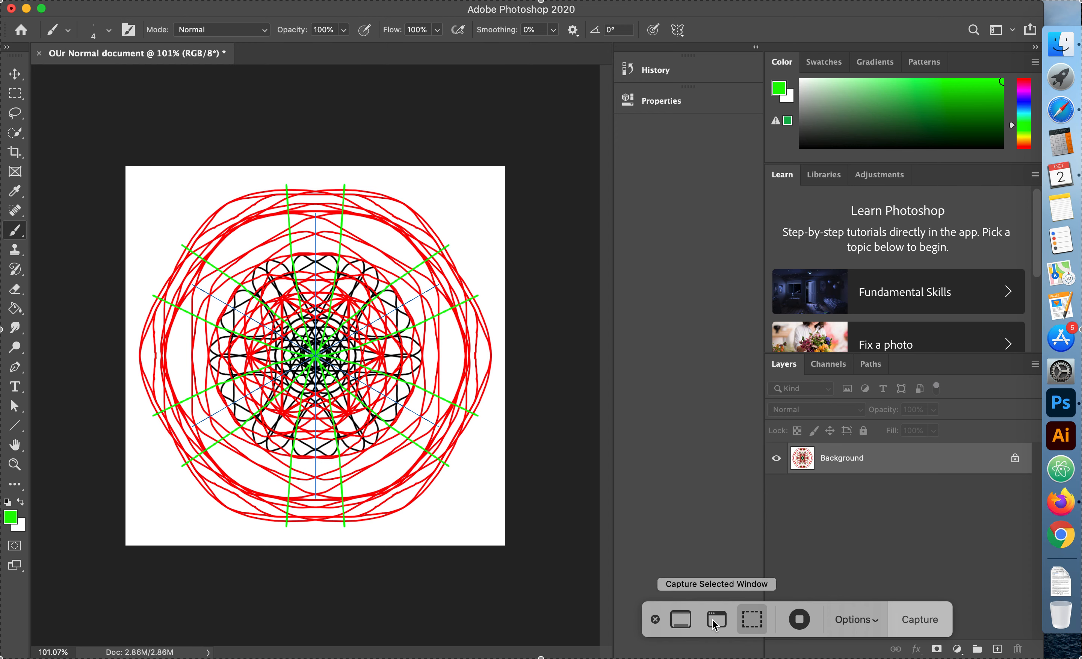